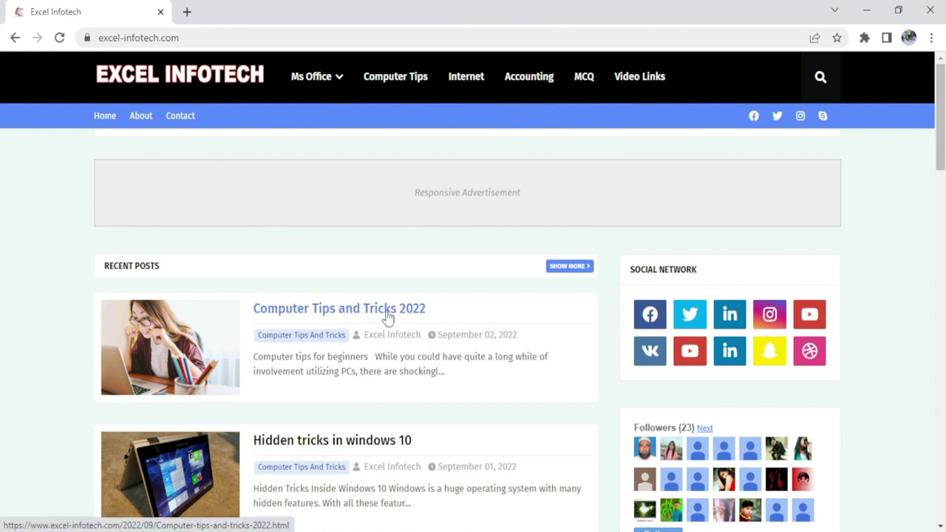
- Open the 'Computer Tips and Tricks 2022' post on Excel Infotech and scroll through the article
click(342, 315)
scroll(257, 317, down, 1)
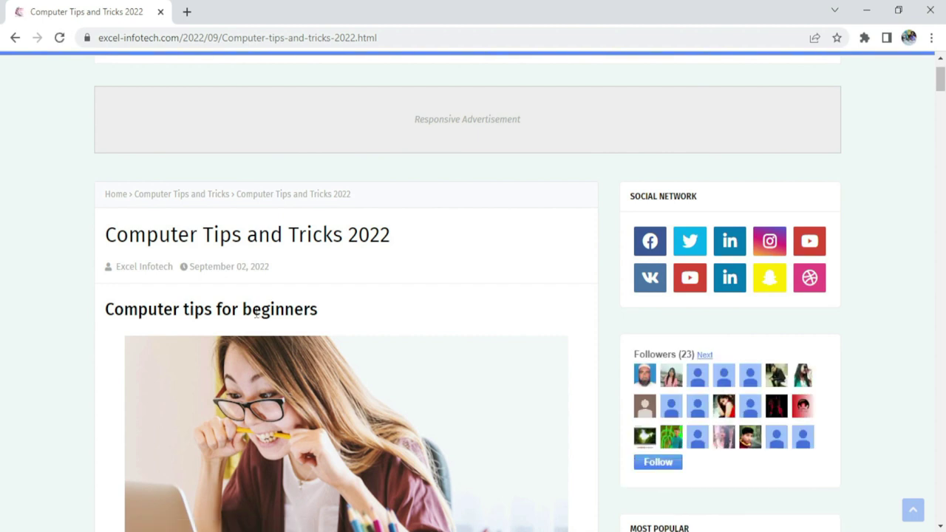
scroll(257, 313, down, 1)
scroll(258, 321, down, 3)
scroll(256, 321, down, 2)
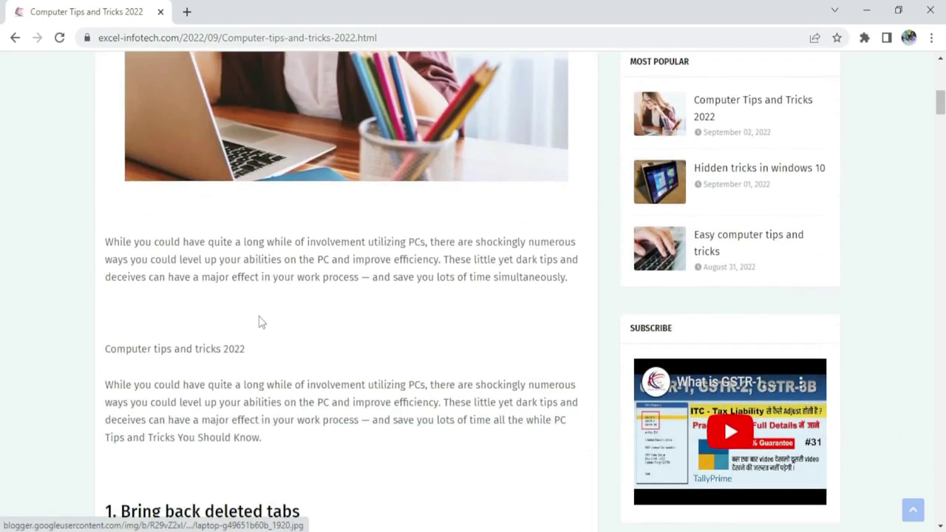
scroll(260, 321, down, 2)
scroll(265, 322, down, 4)
scroll(266, 325, down, 2)
scroll(266, 326, down, 2)
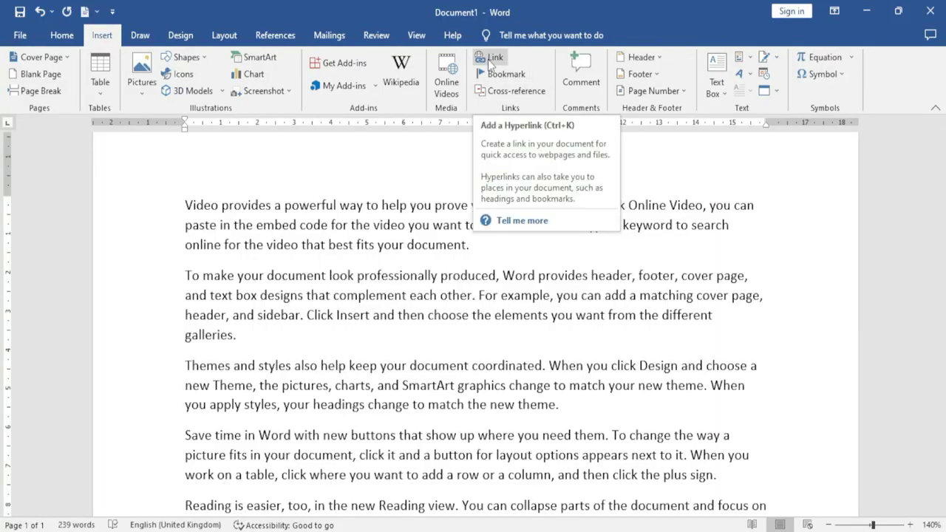
- Hyperlink the word 'provides' to the Downloads folder inside Documents as an existing file or web page
double_click(249, 204)
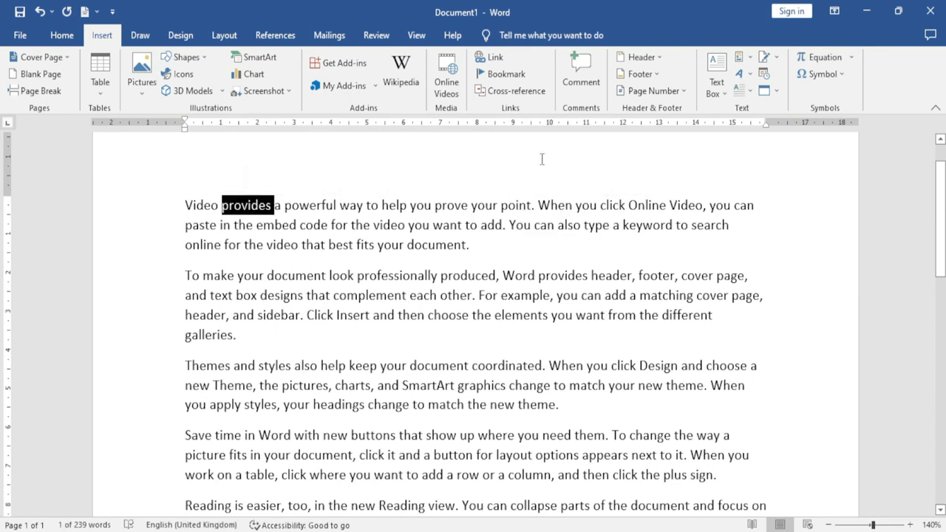
click(490, 58)
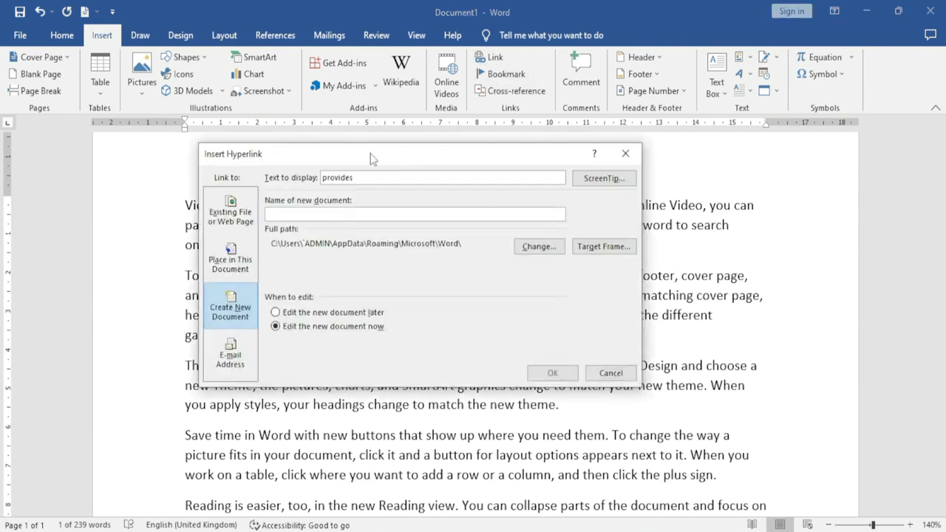
drag(372, 155, 457, 212)
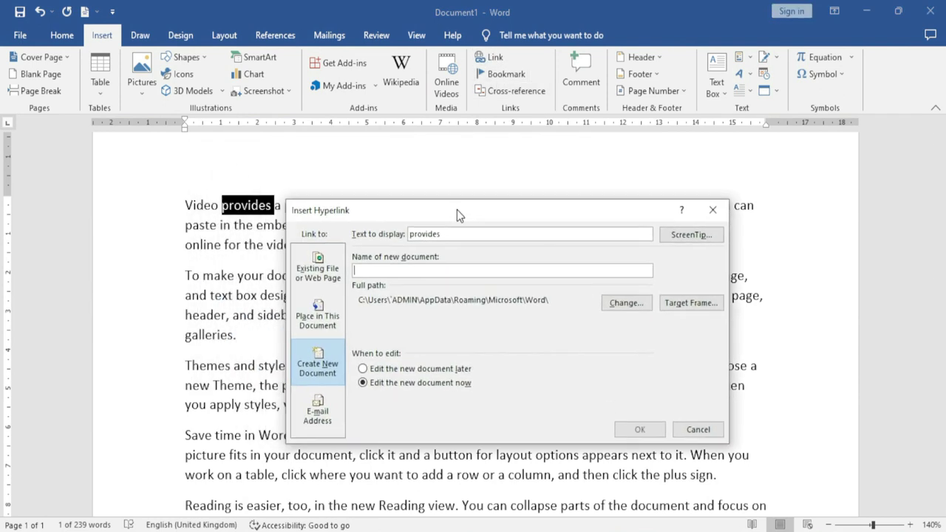
click(314, 281)
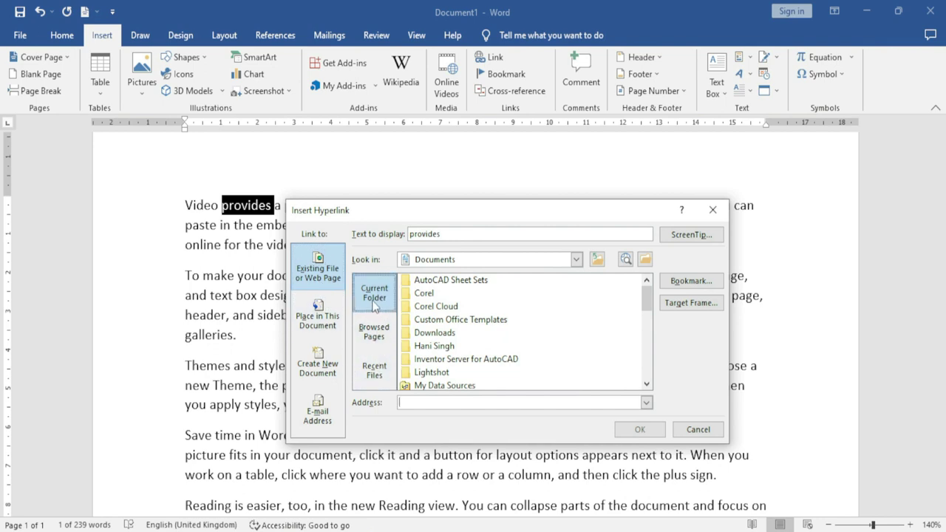
click(374, 331)
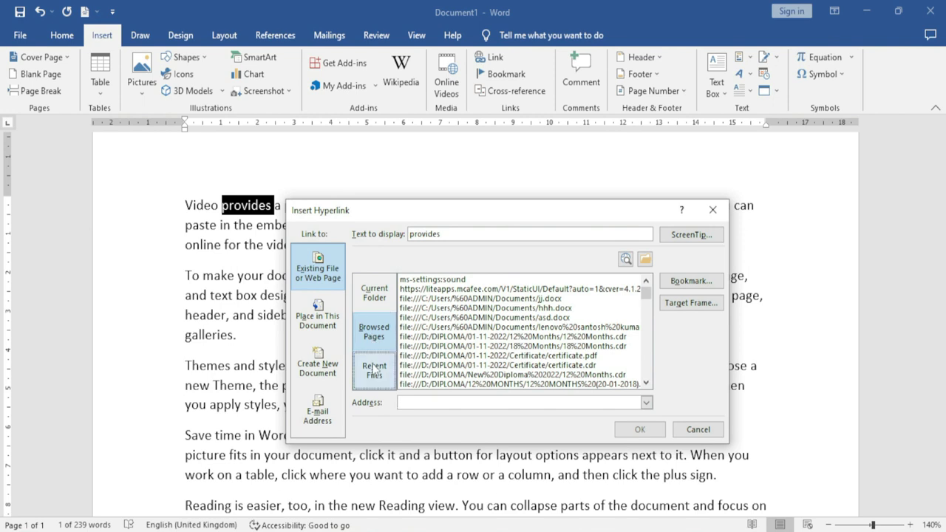
click(374, 388)
click(380, 305)
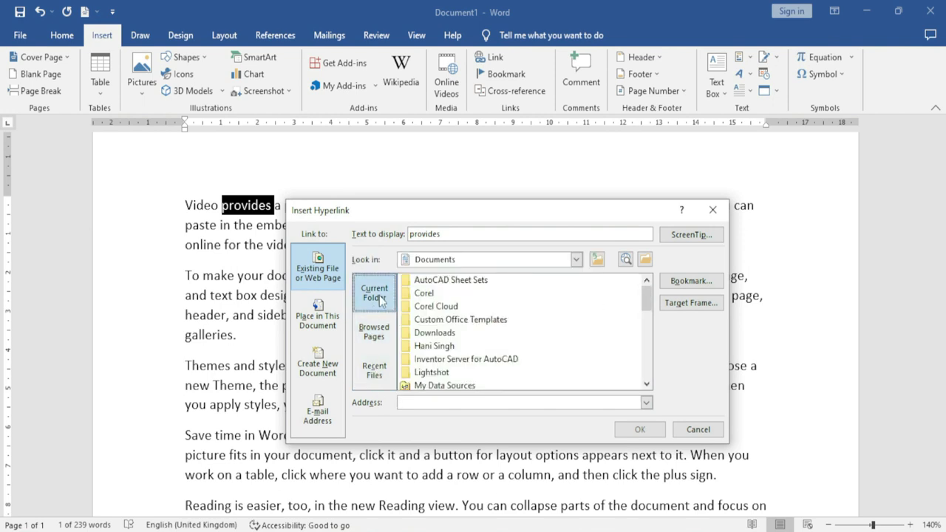
drag(646, 299, 647, 334)
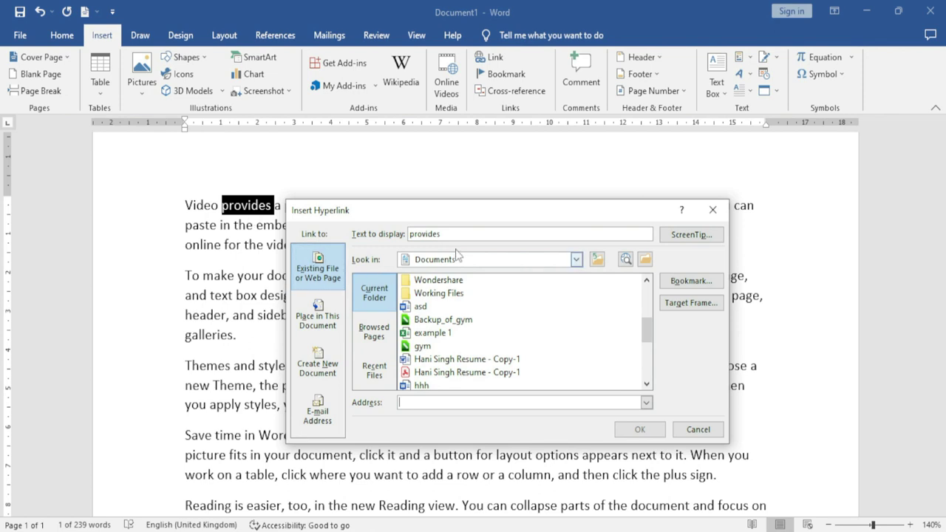
drag(447, 235, 405, 235)
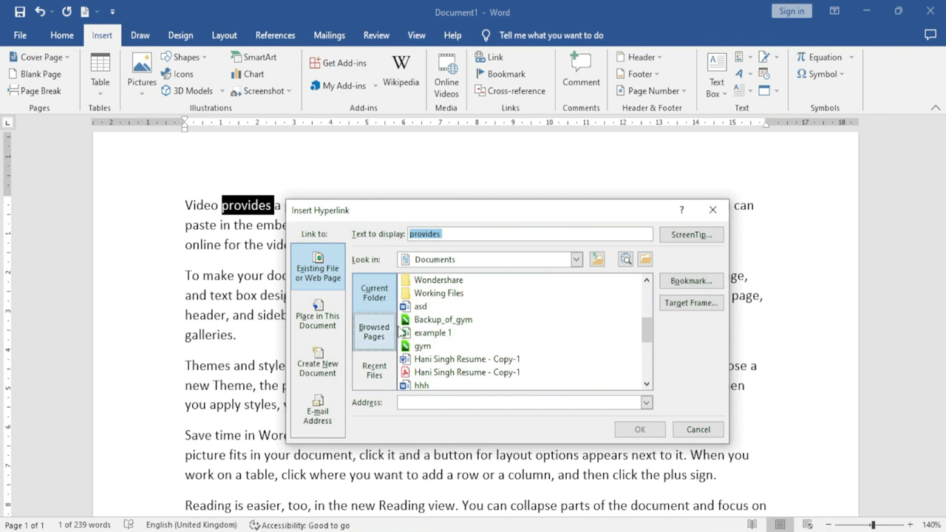
scroll(433, 329, up, 1)
scroll(435, 327, up, 1)
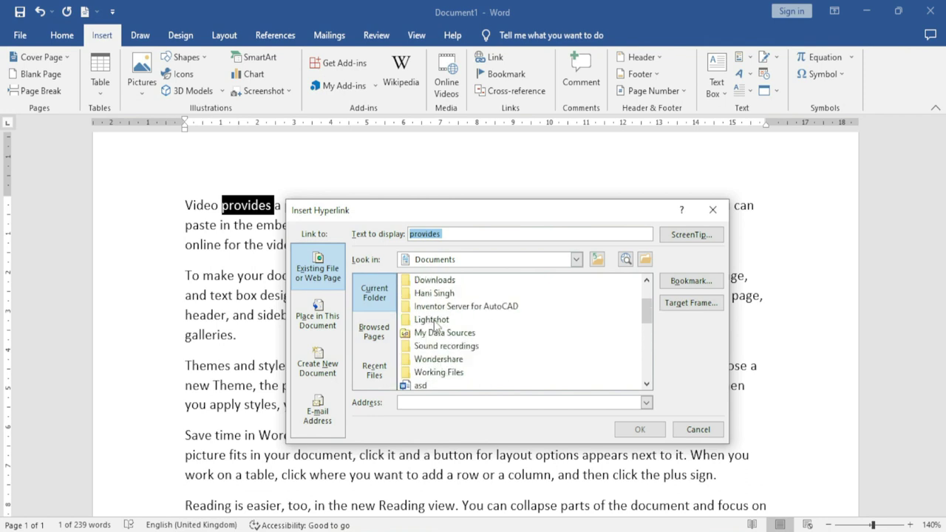
click(427, 285)
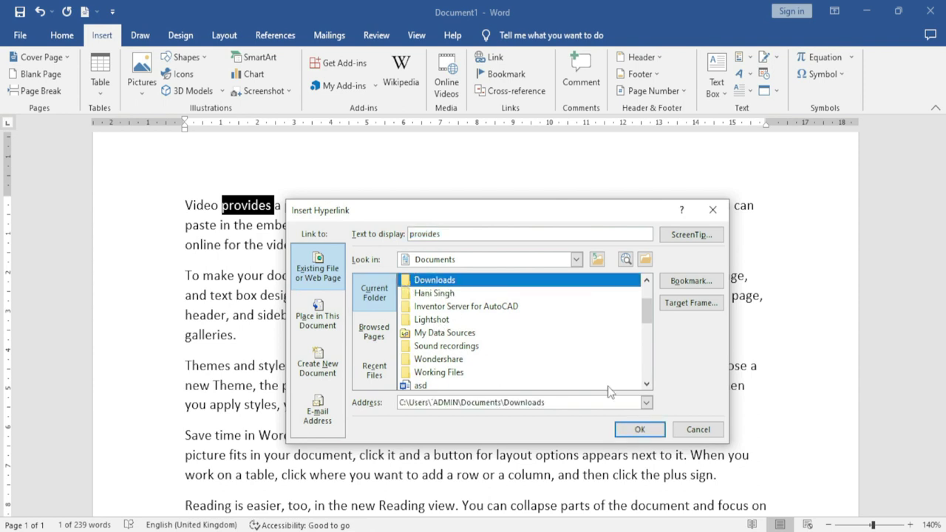
click(640, 431)
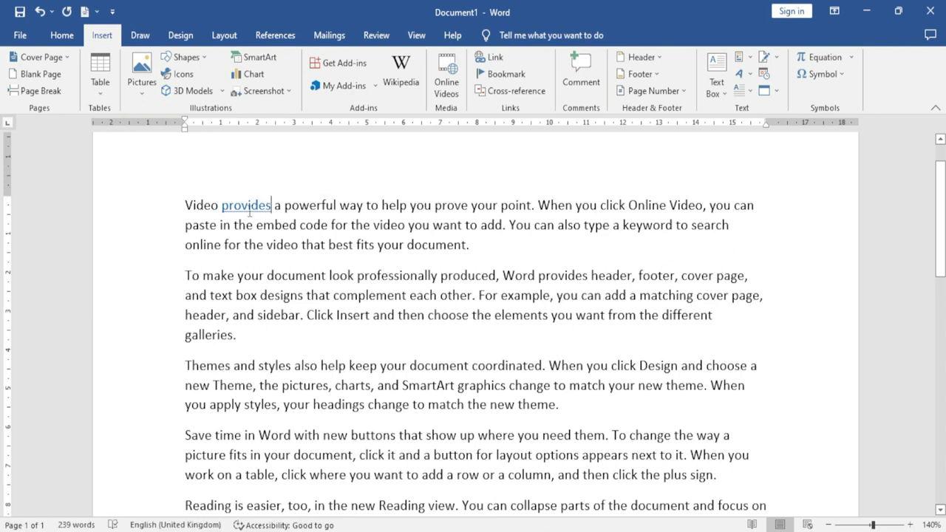
- Follow the 'provides' link to Documents\Downloads, bringing up Word's security notice
mouse_move(249, 214)
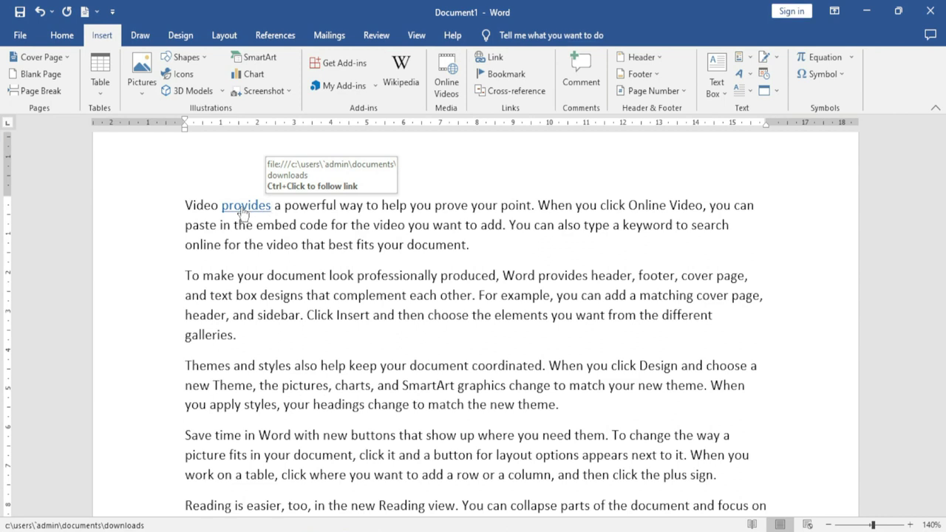
ctrl+click(243, 212)
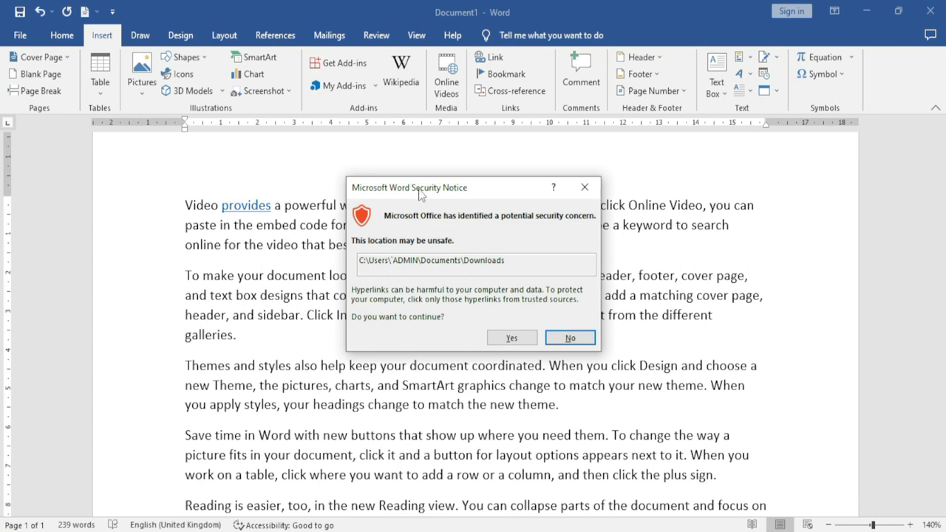
drag(422, 194, 391, 191)
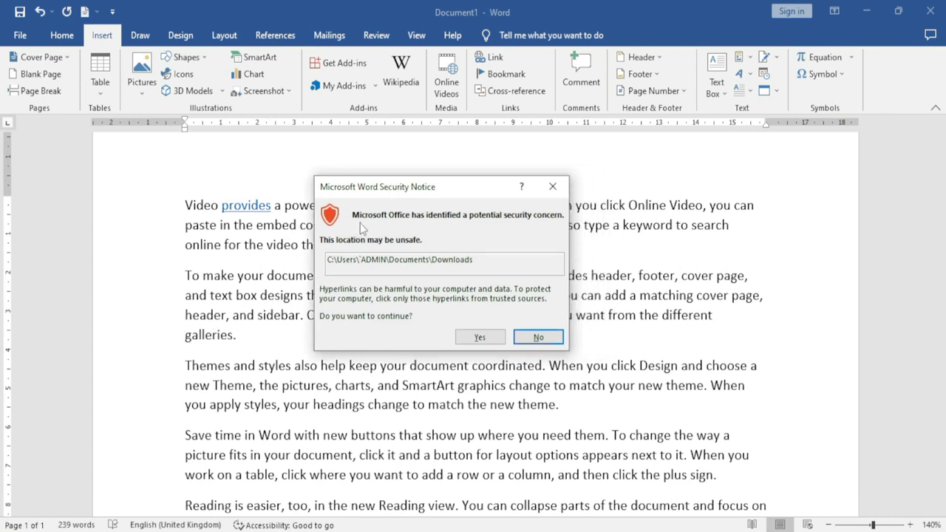
- Approve the security notice, view the empty Downloads folder, and close it
click(480, 338)
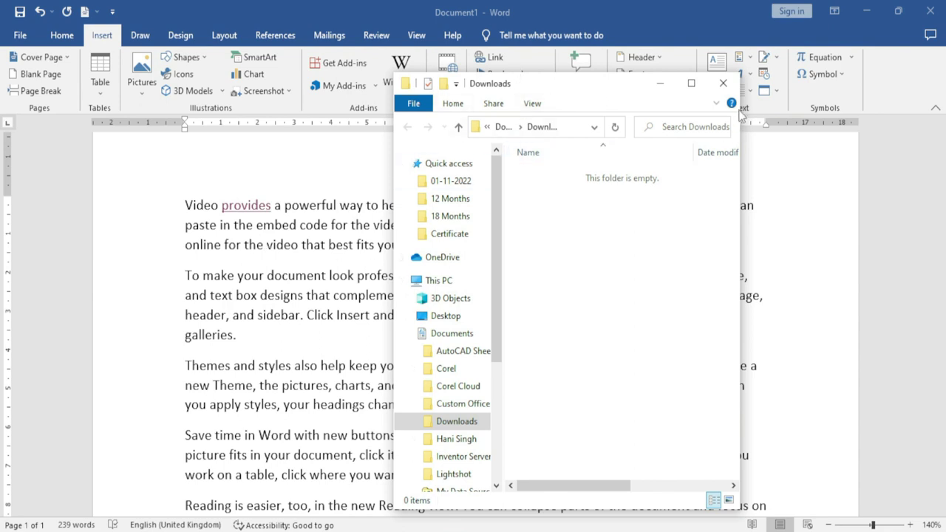
click(723, 83)
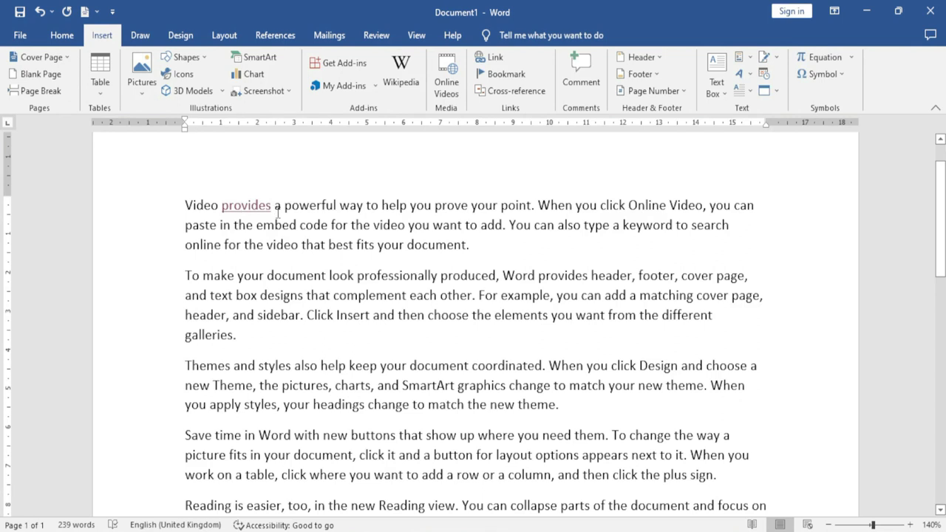
- Remove the hyperlink from 'provides' so it is plain text, then reselect the word
mouse_move(252, 207)
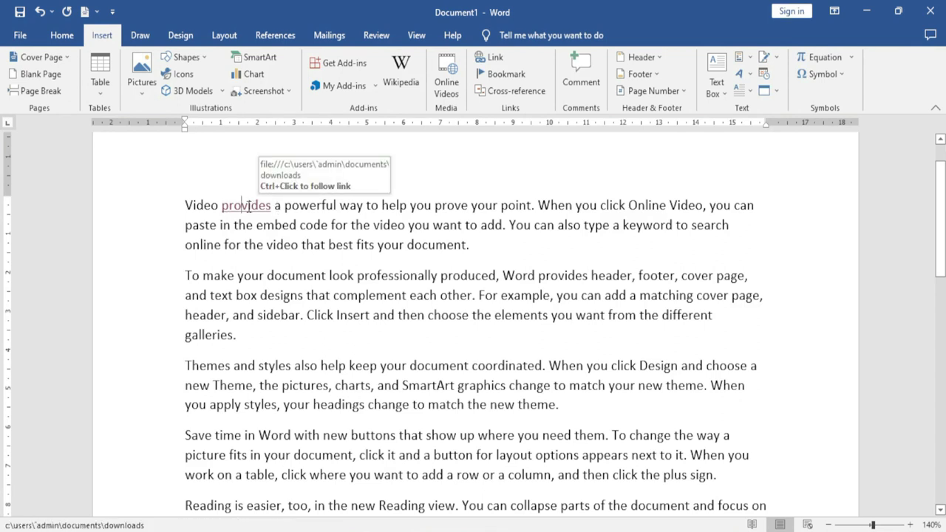
right_click(248, 207)
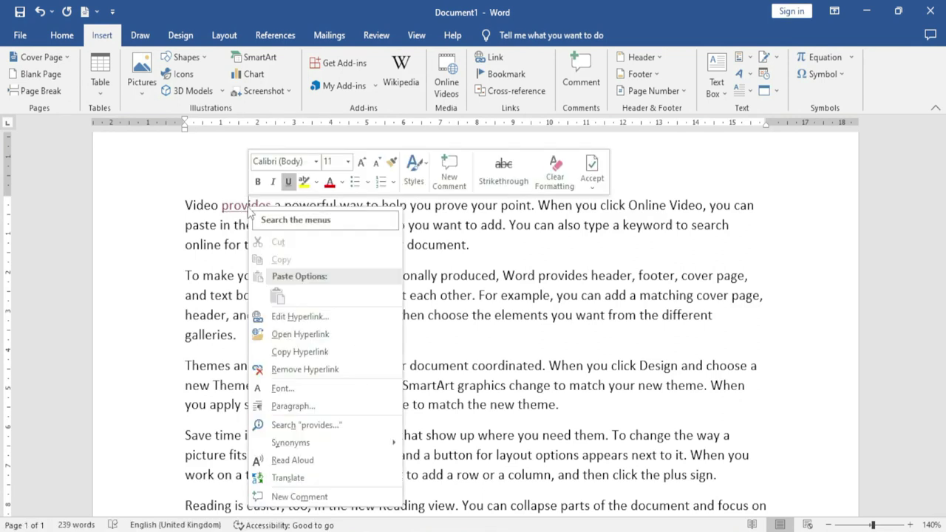
click(330, 372)
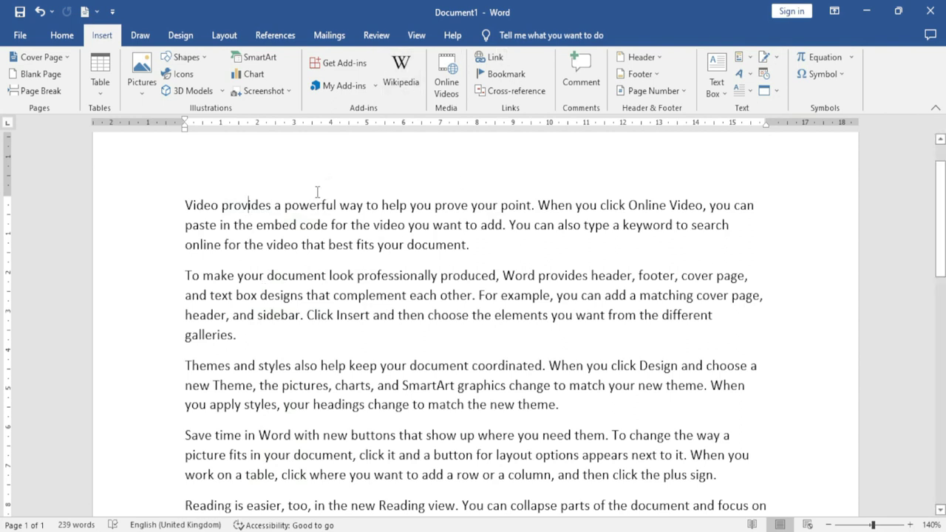
double_click(251, 205)
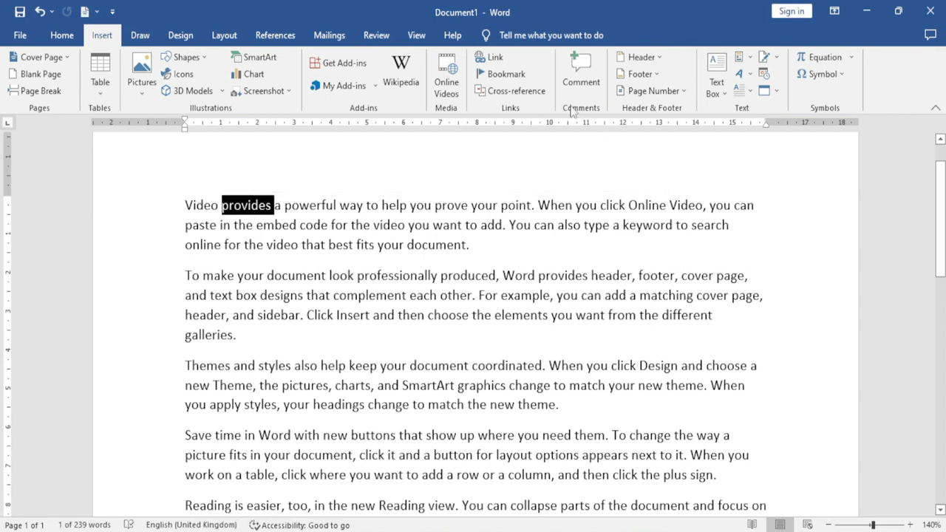
- Relink 'provides' to file:///D:/YouTube/Data from Browsed Pages and follow the new link
click(495, 59)
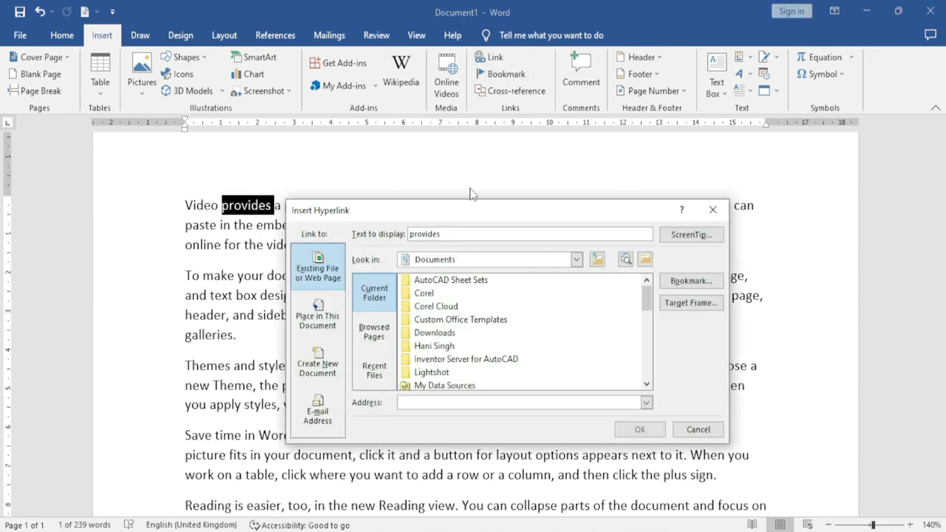
click(383, 342)
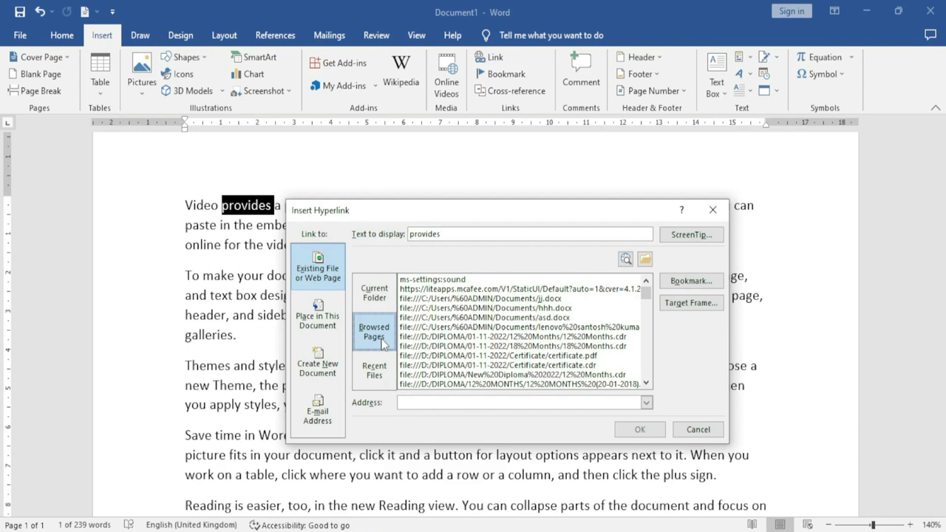
click(498, 327)
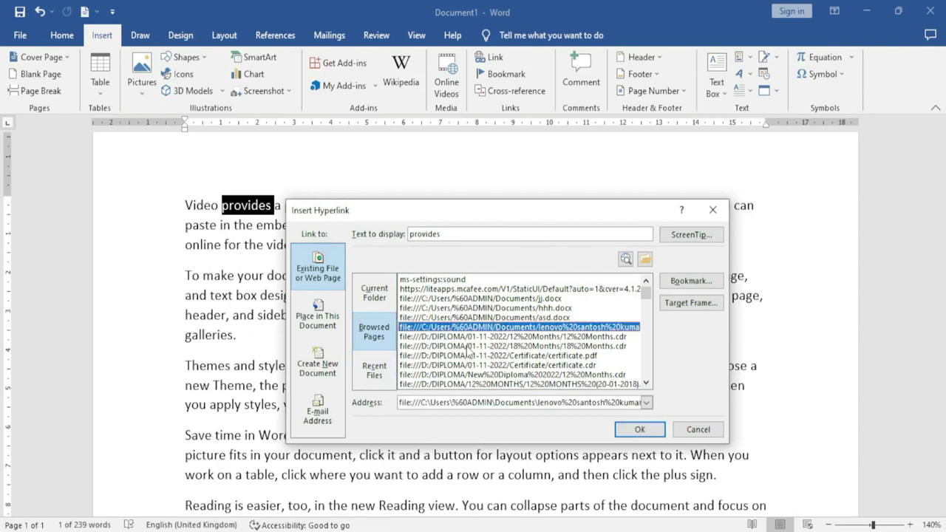
scroll(468, 355, down, 2)
scroll(468, 355, down, 2)
scroll(468, 355, down, 2)
scroll(468, 355, down, 1)
scroll(468, 355, down, 2)
scroll(470, 357, down, 3)
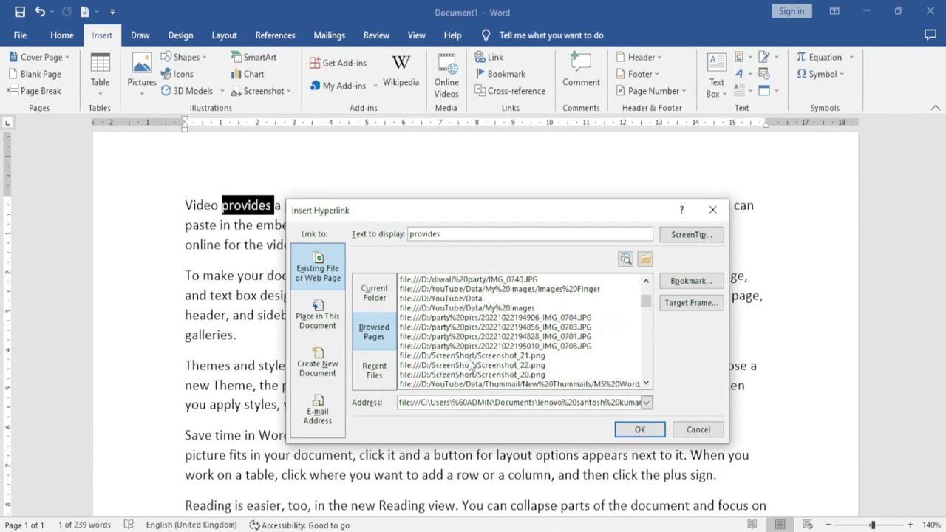
click(442, 300)
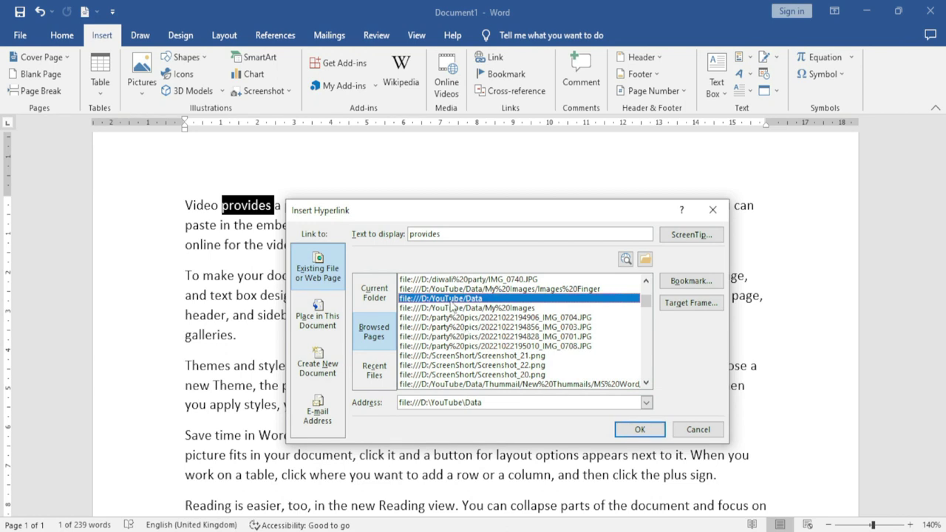
click(648, 430)
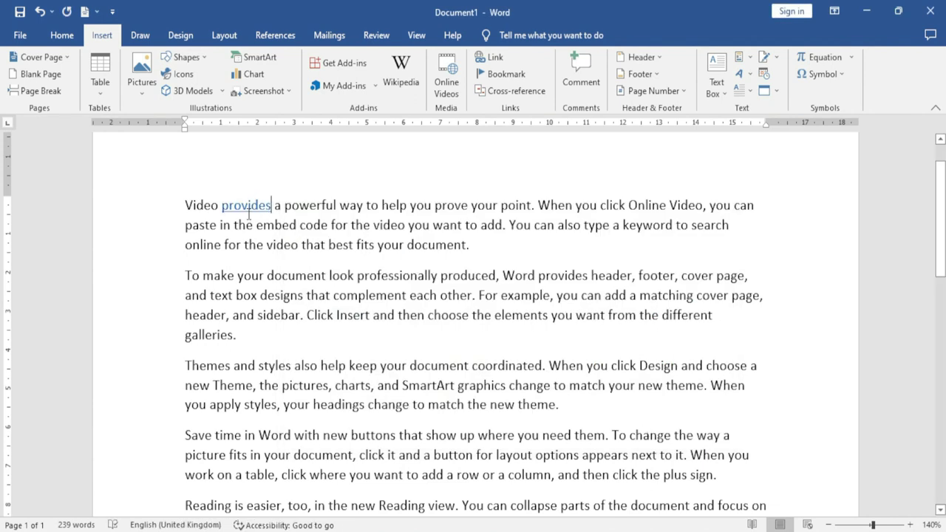
mouse_move(249, 213)
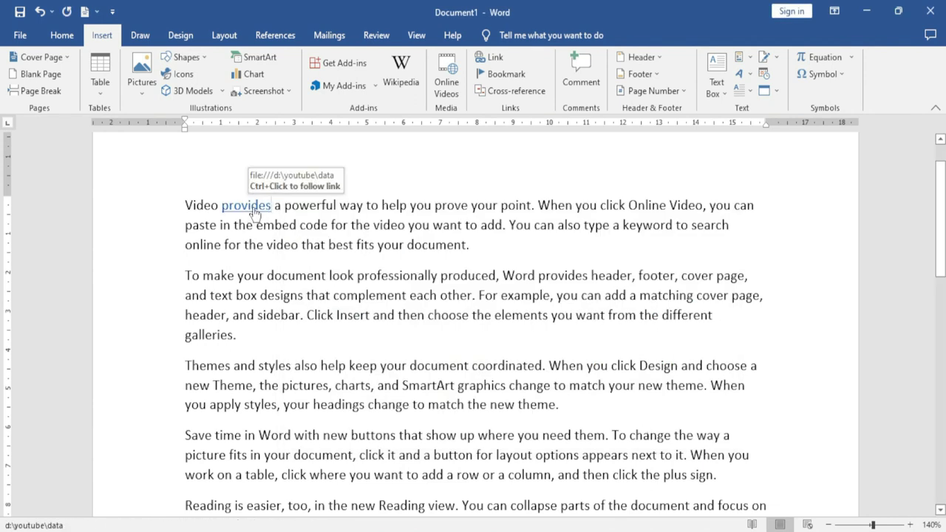
ctrl+click(254, 212)
- Allow the Data folder to open, then browse the link's Recent Files for a new target
click(559, 338)
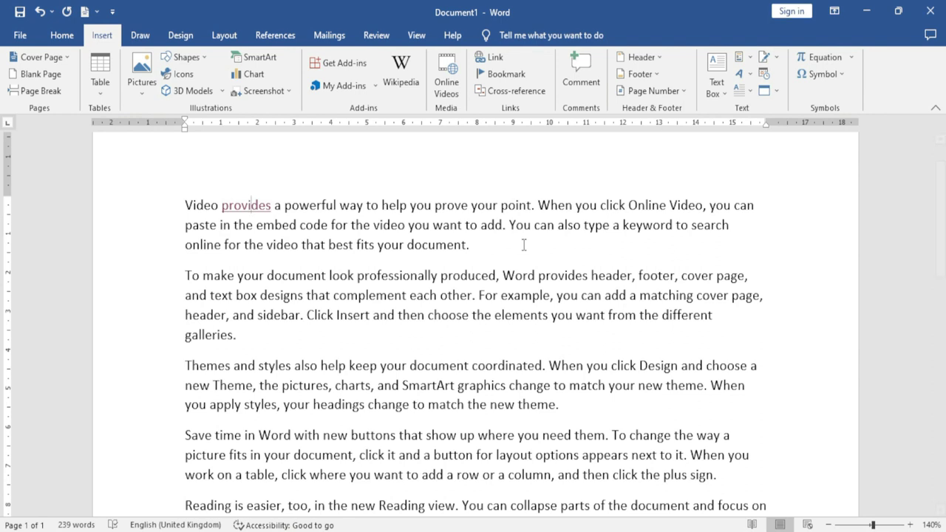
click(494, 57)
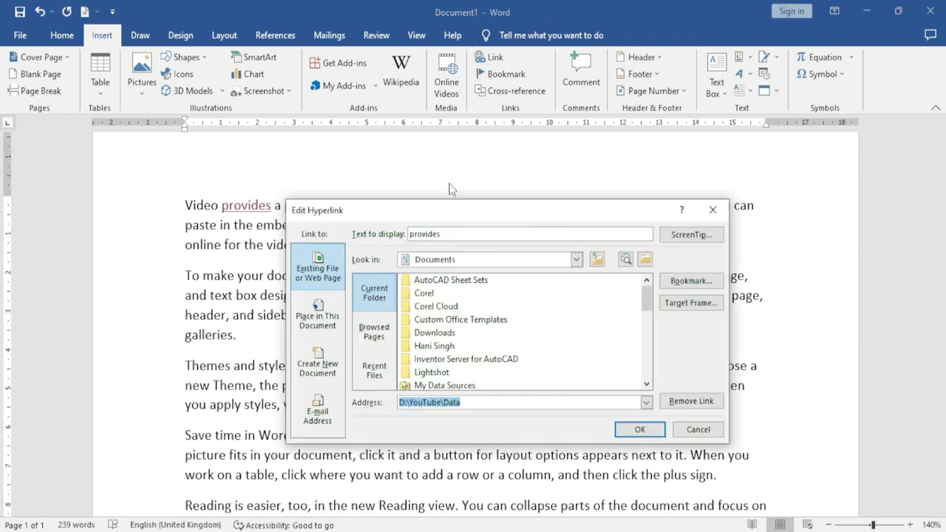
click(375, 381)
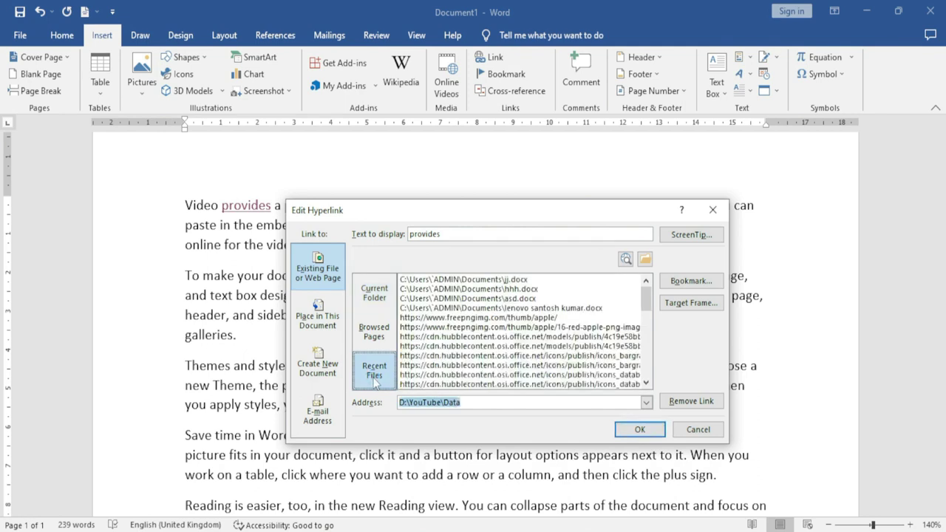
scroll(503, 354, down, 1)
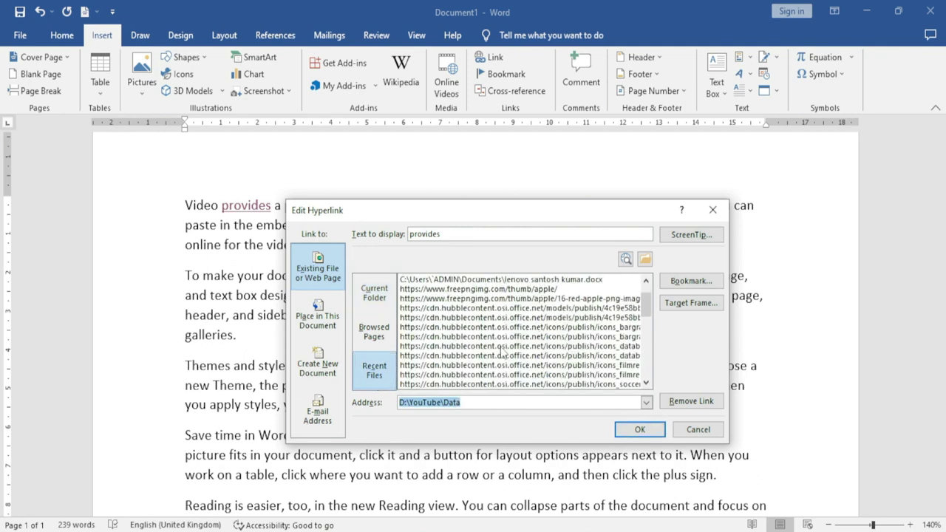
scroll(502, 353, down, 3)
scroll(503, 355, down, 1)
scroll(503, 355, down, 2)
scroll(503, 355, down, 2)
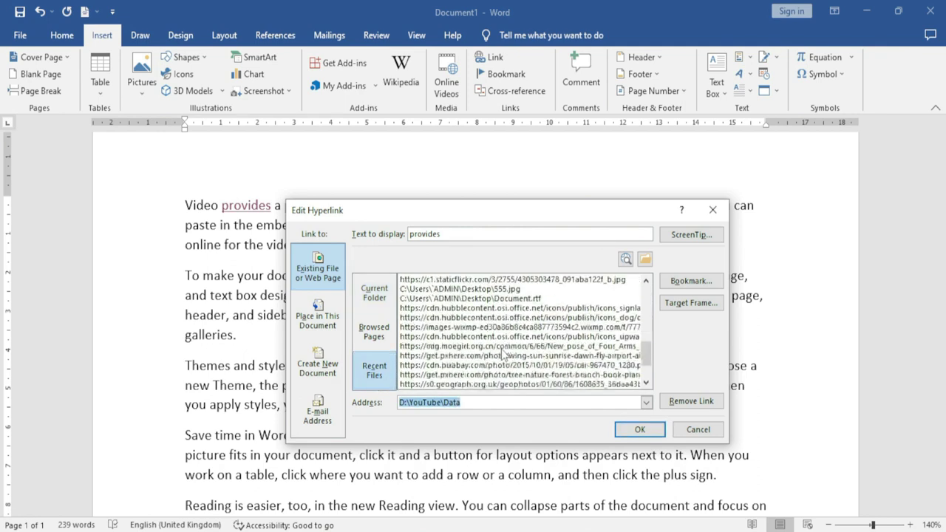
scroll(503, 355, down, 1)
scroll(503, 355, down, 1)
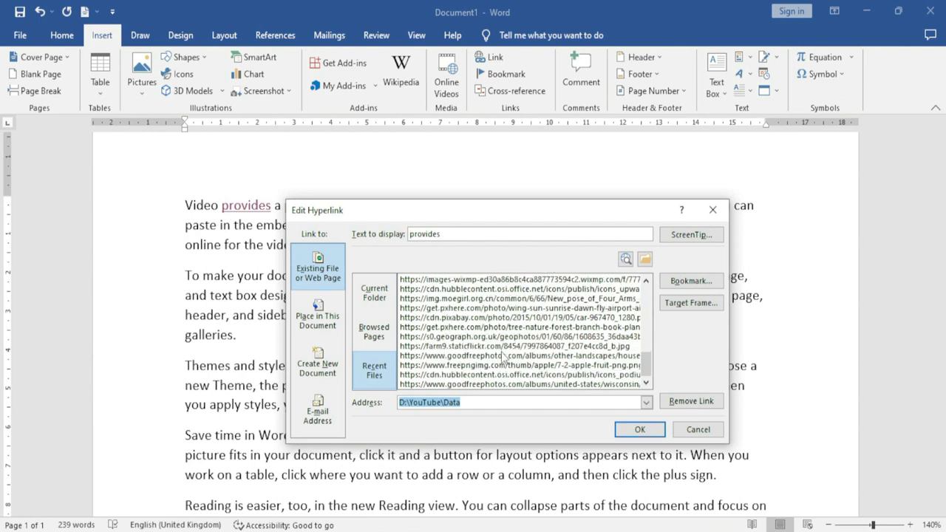
click(480, 356)
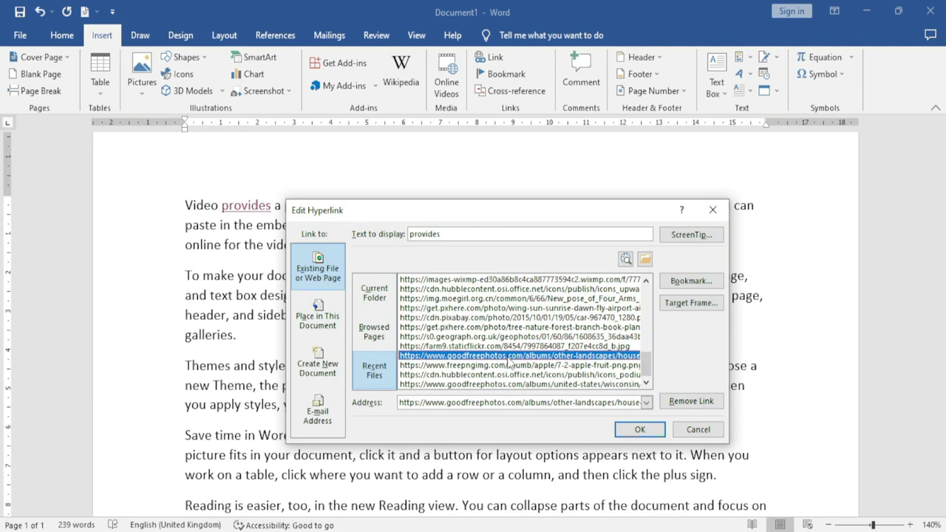
- Retarget the 'provides' link to D:\Institute Videos\IMG_0303.JPG
scroll(503, 359, up, 1)
scroll(481, 355, down, 4)
scroll(443, 347, up, 4)
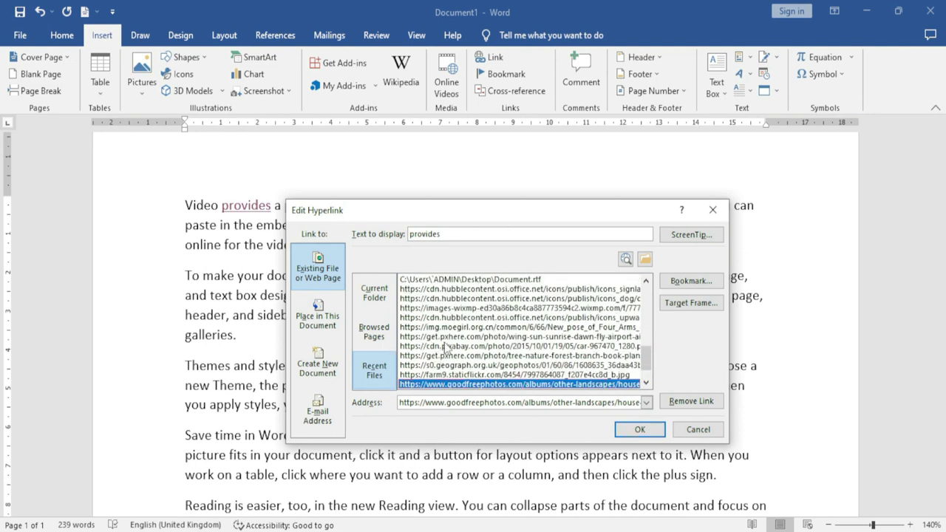
scroll(448, 349, up, 3)
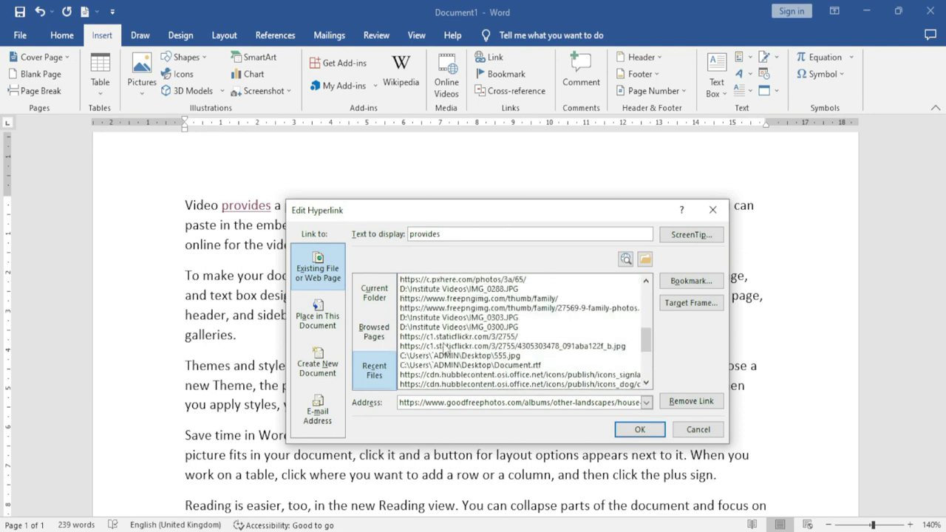
click(455, 317)
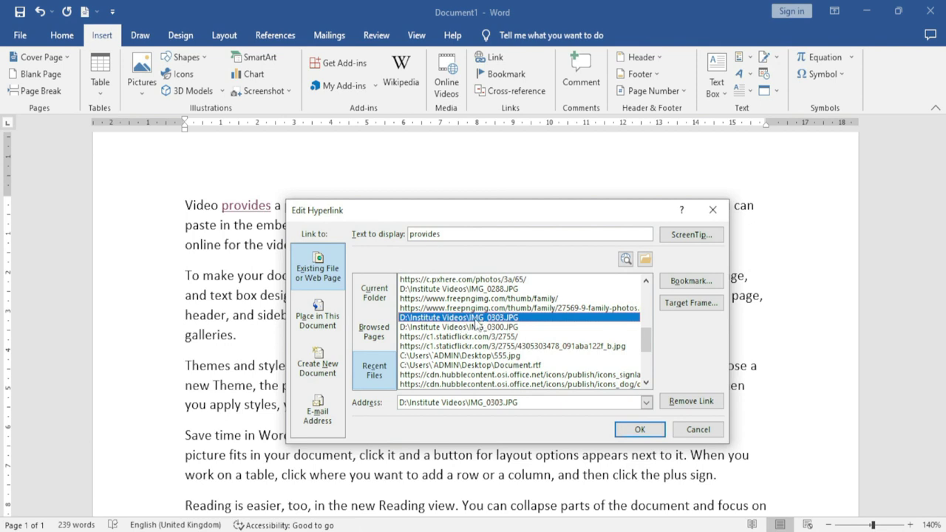
click(640, 430)
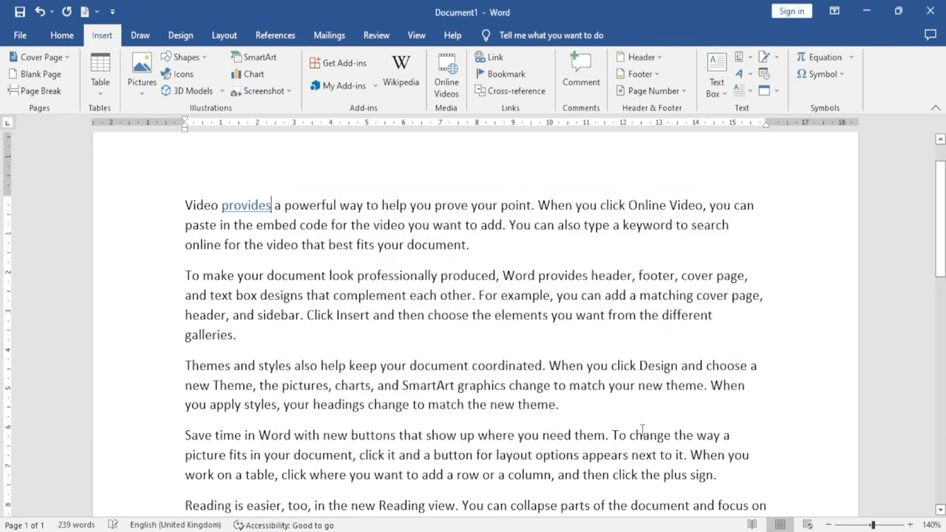
mouse_move(251, 212)
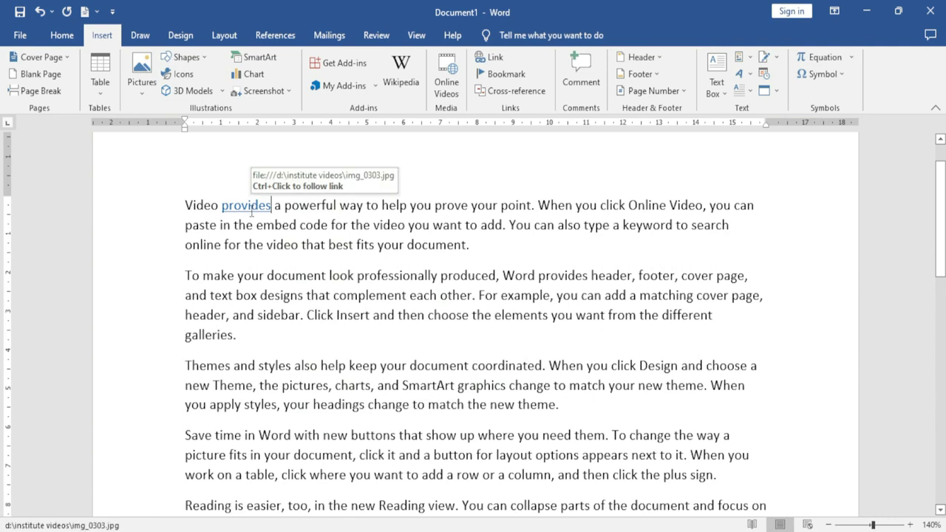
ctrl+click(251, 207)
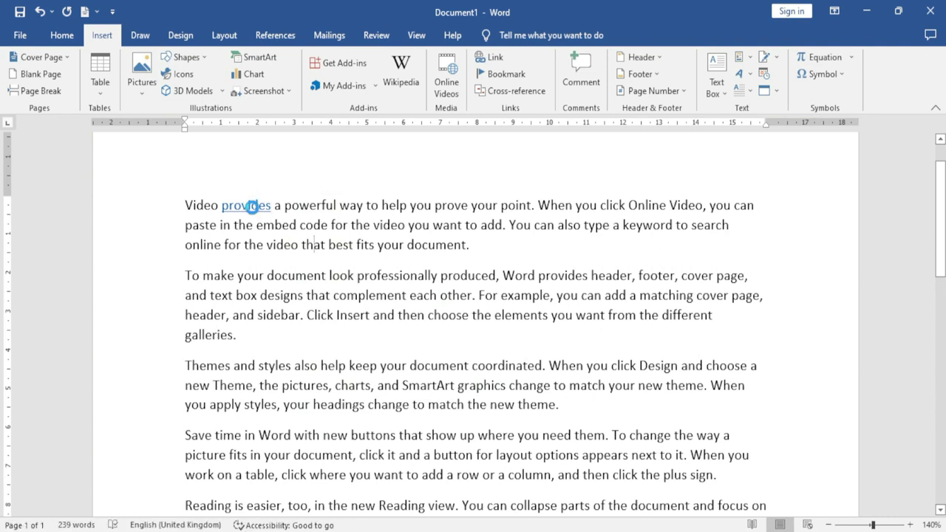
click(521, 341)
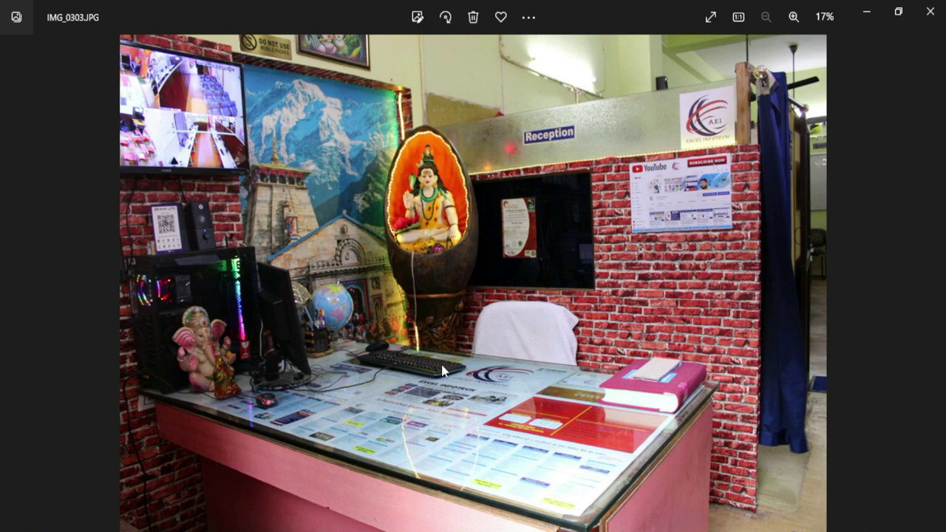
click(930, 11)
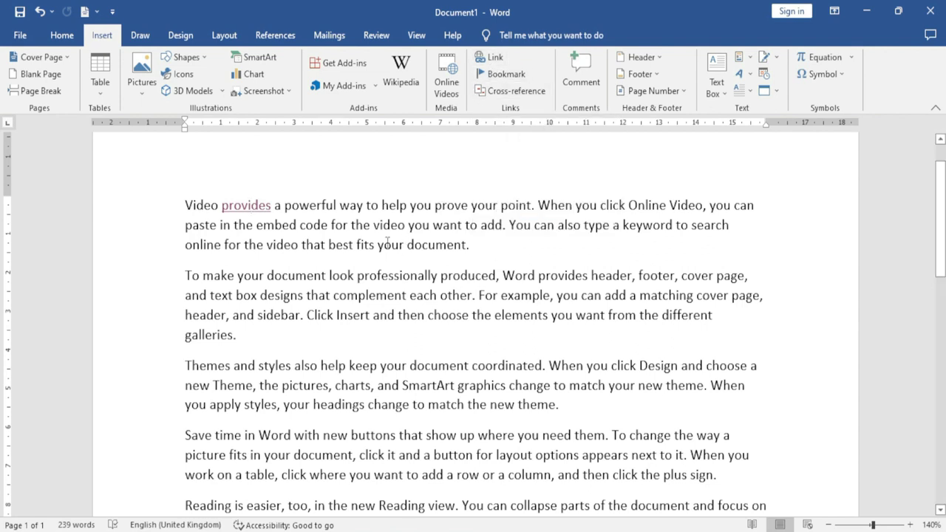
double_click(446, 206)
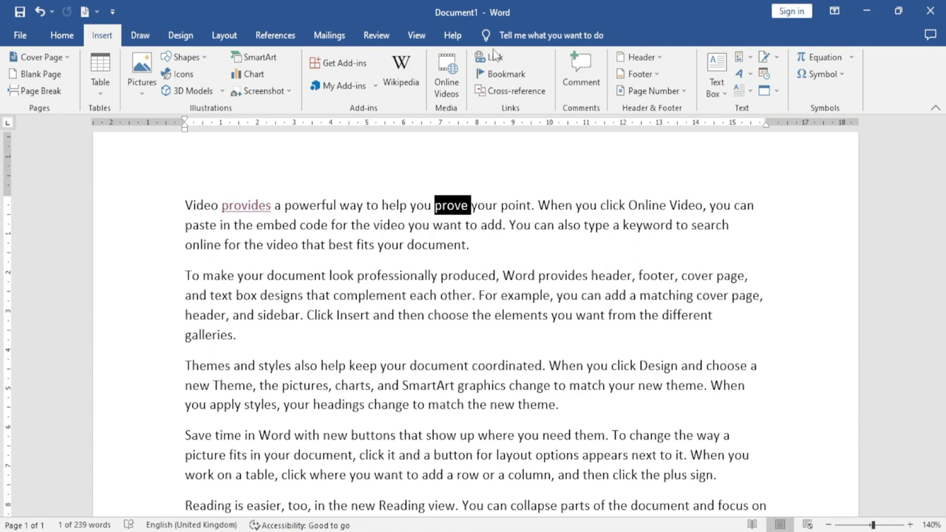
click(494, 57)
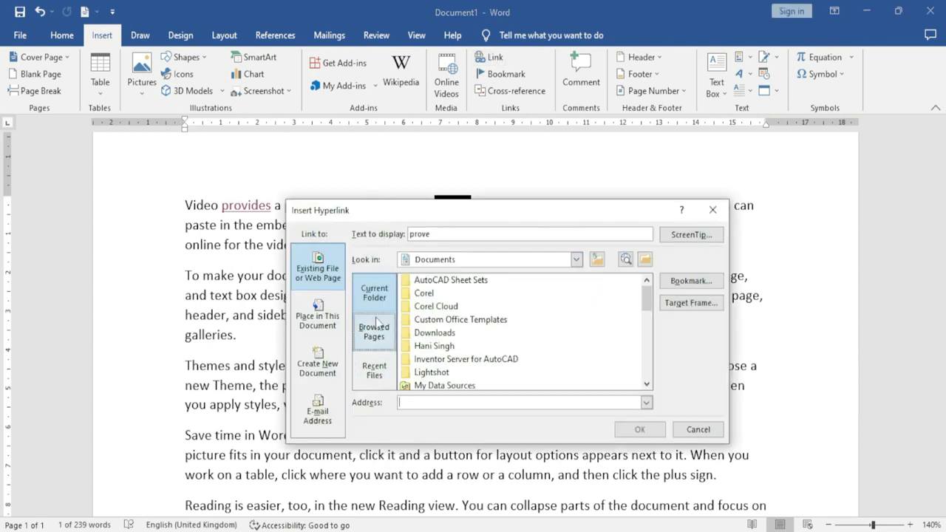
click(320, 332)
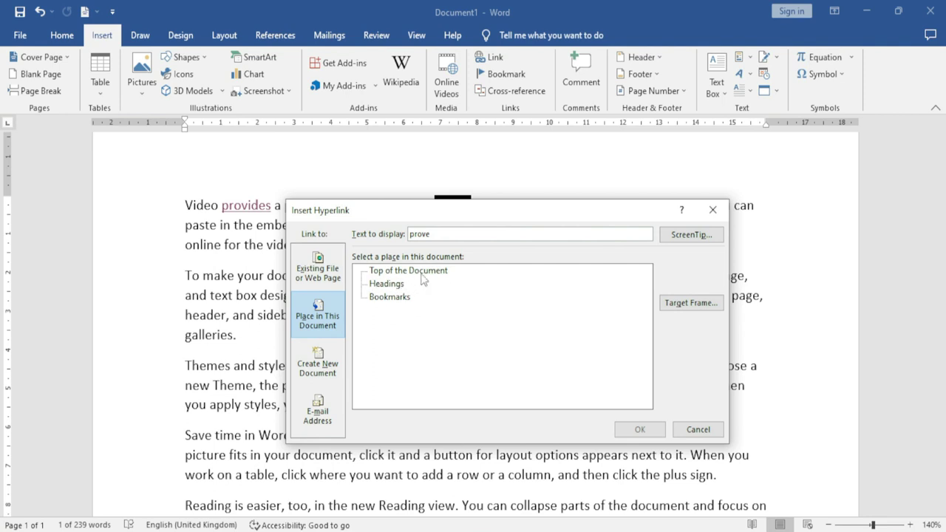
click(701, 431)
scroll(361, 325, down, 5)
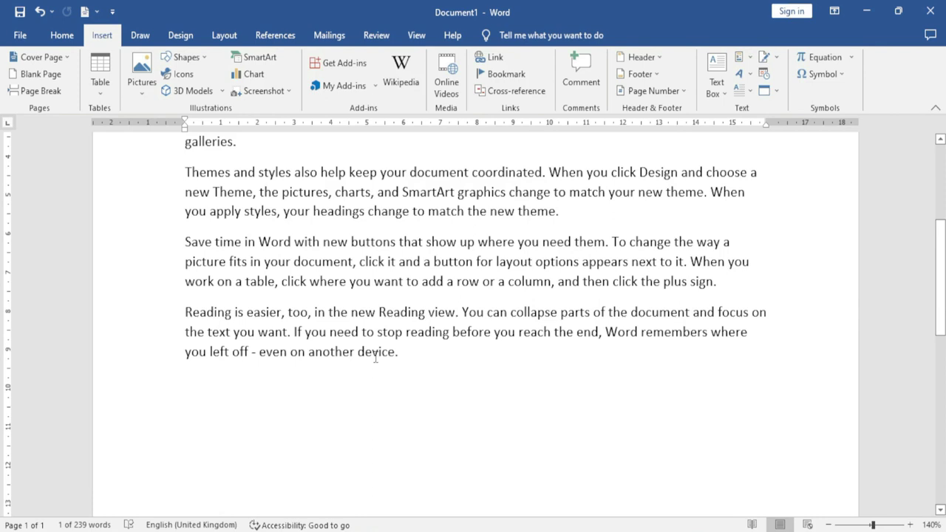
- Link the word 'device' to Top of the Document as a place in this document
double_click(374, 353)
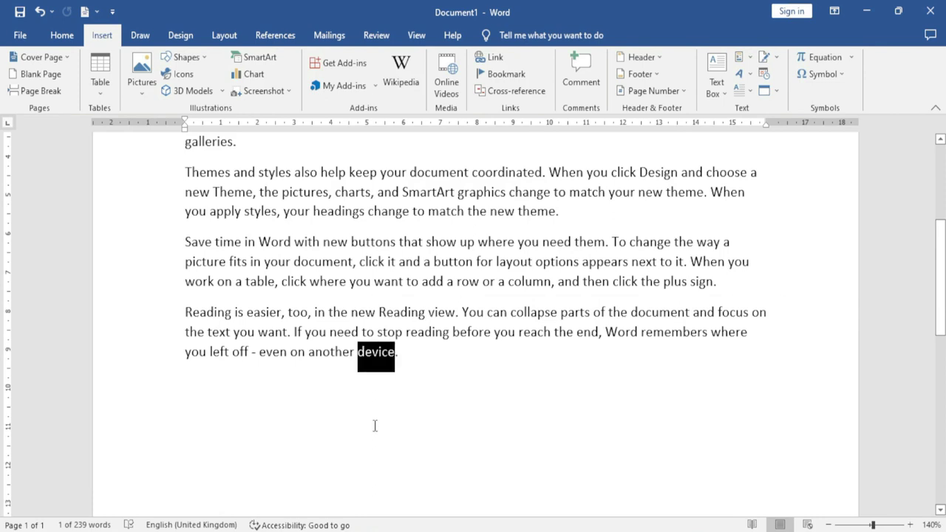
click(496, 60)
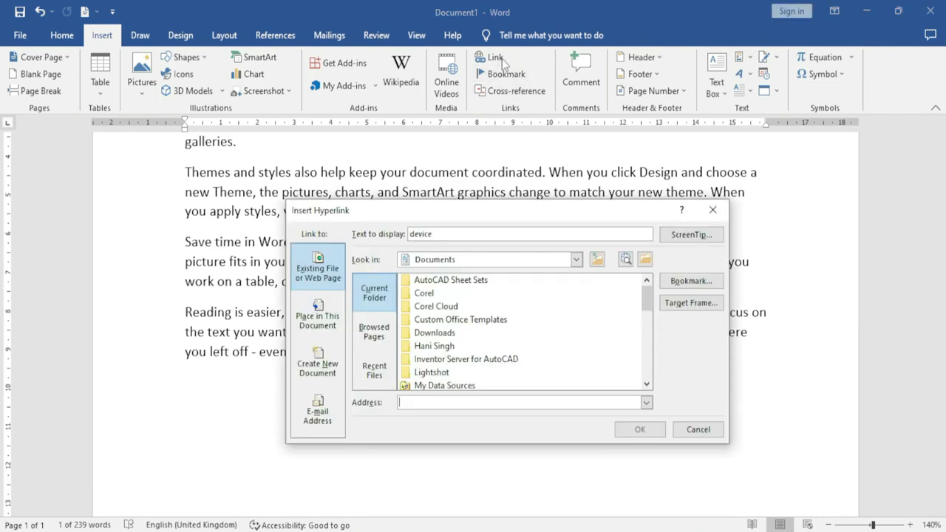
drag(473, 216, 583, 111)
click(434, 215)
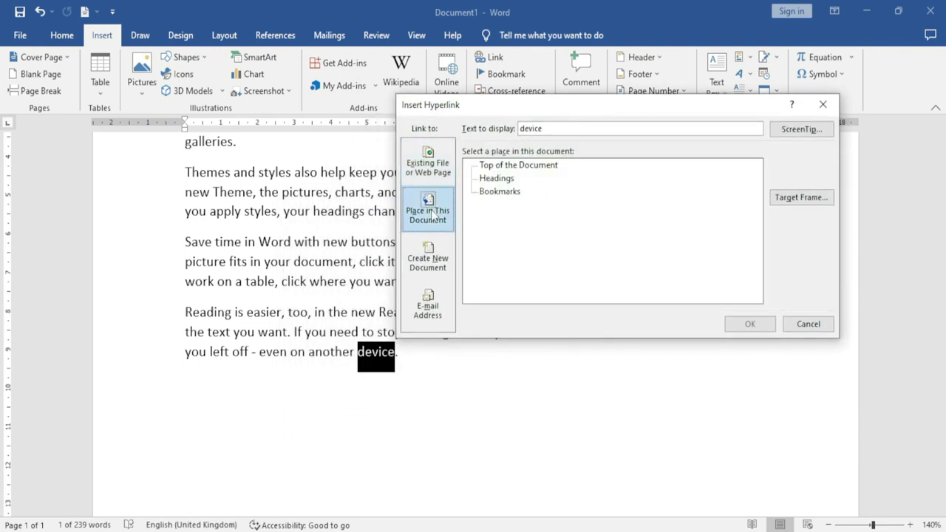
click(490, 222)
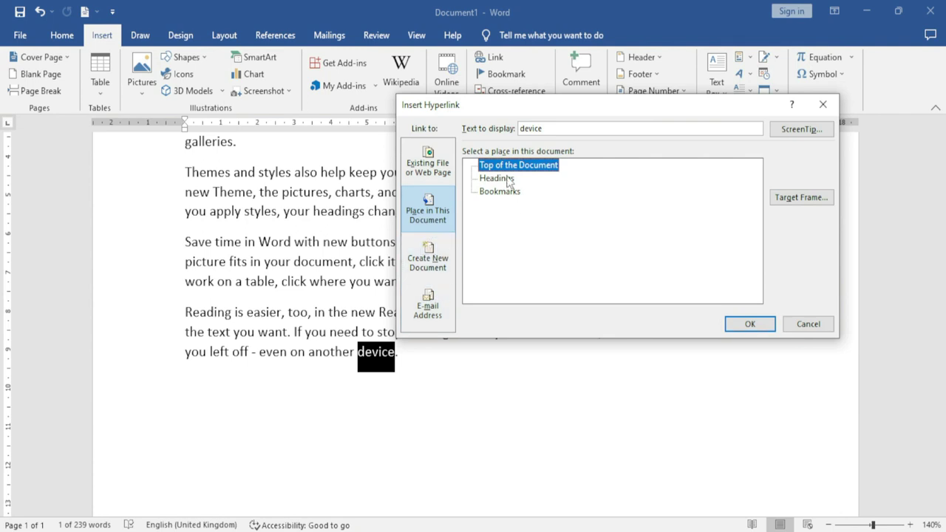
click(751, 326)
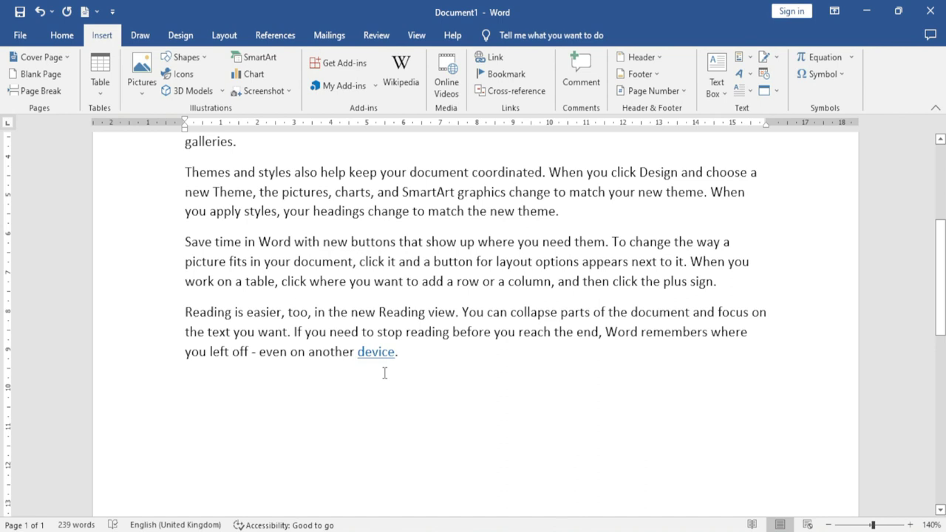
- Follow the 'device' link twice to confirm it jumps to the first paragraph
mouse_move(380, 364)
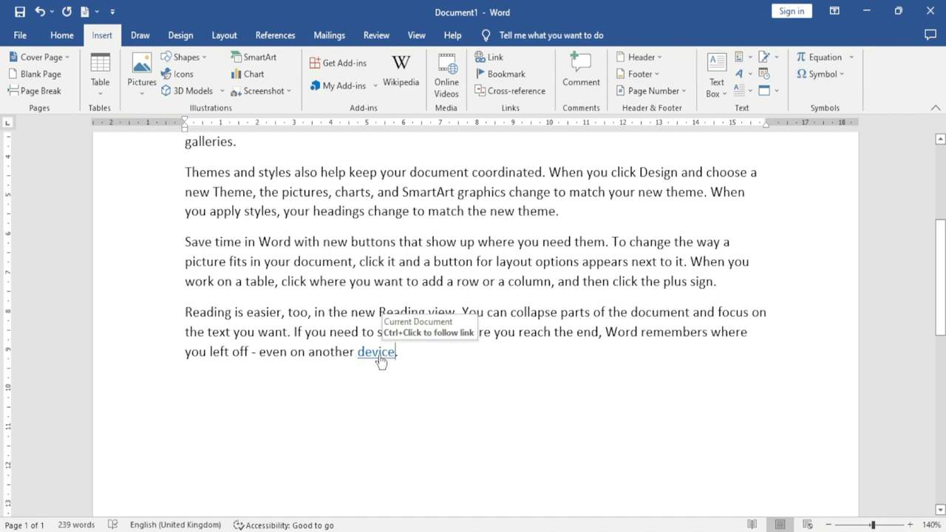
ctrl+click(380, 356)
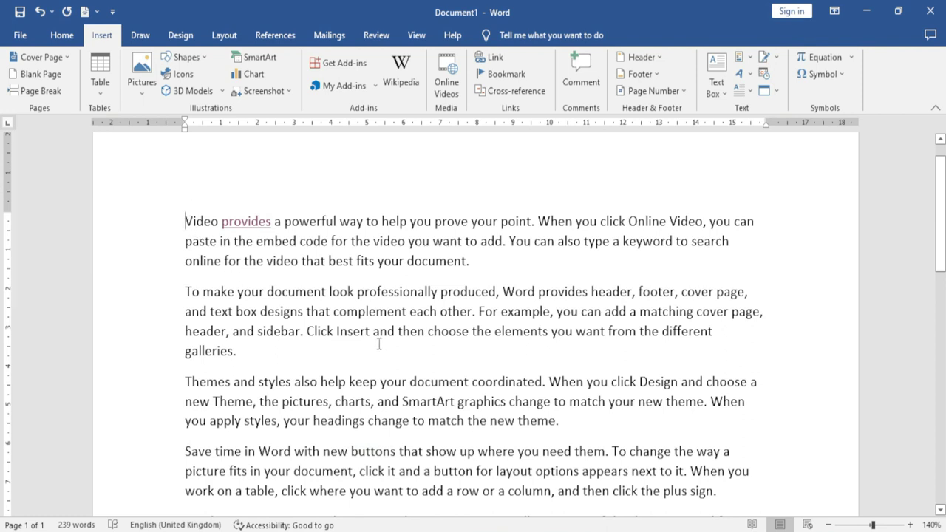
scroll(415, 363, down, 2)
scroll(415, 363, down, 1)
scroll(416, 364, down, 1)
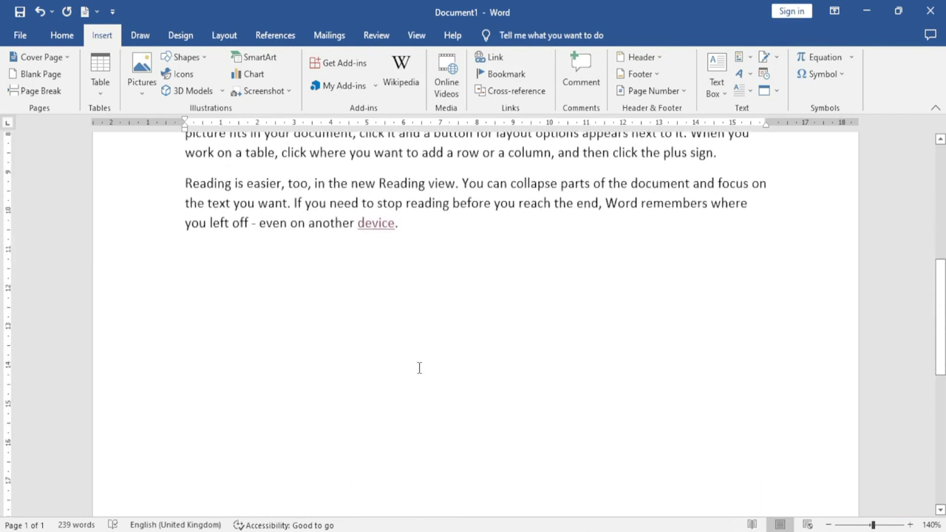
scroll(419, 368, down, 2)
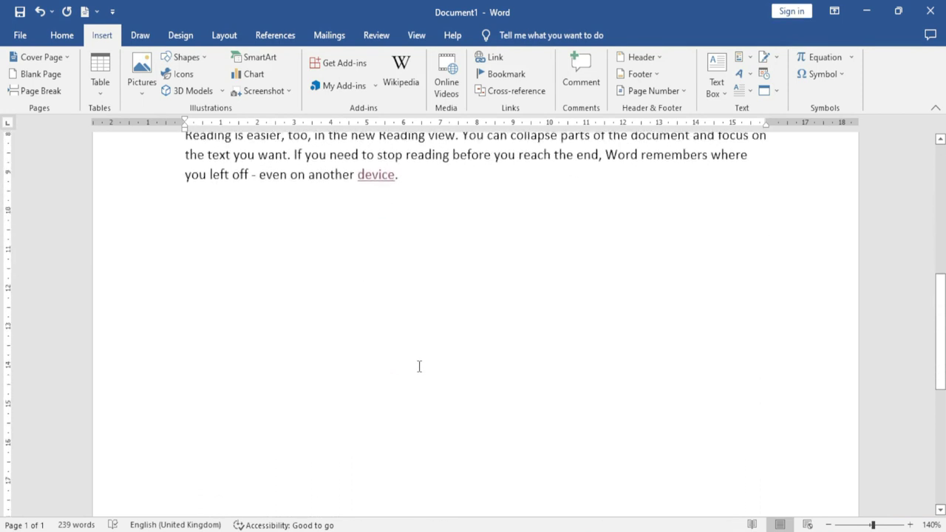
ctrl+click(377, 176)
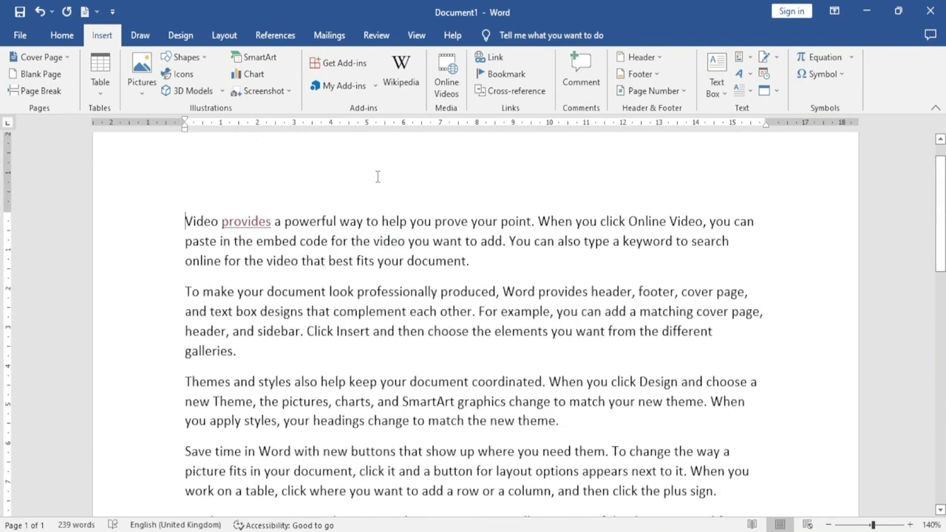
- Split 'Themes and styles' onto its own line and style it as Heading 1
double_click(206, 224)
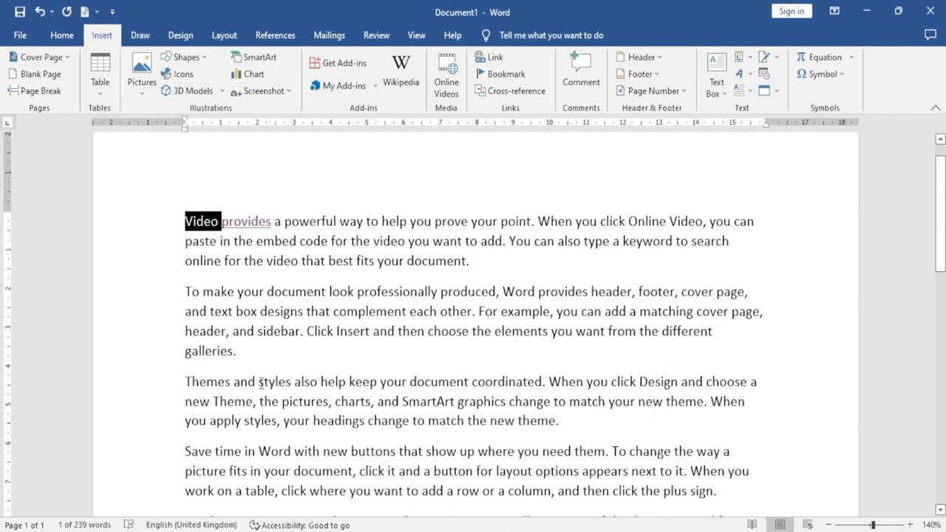
click(294, 383)
key(Return)
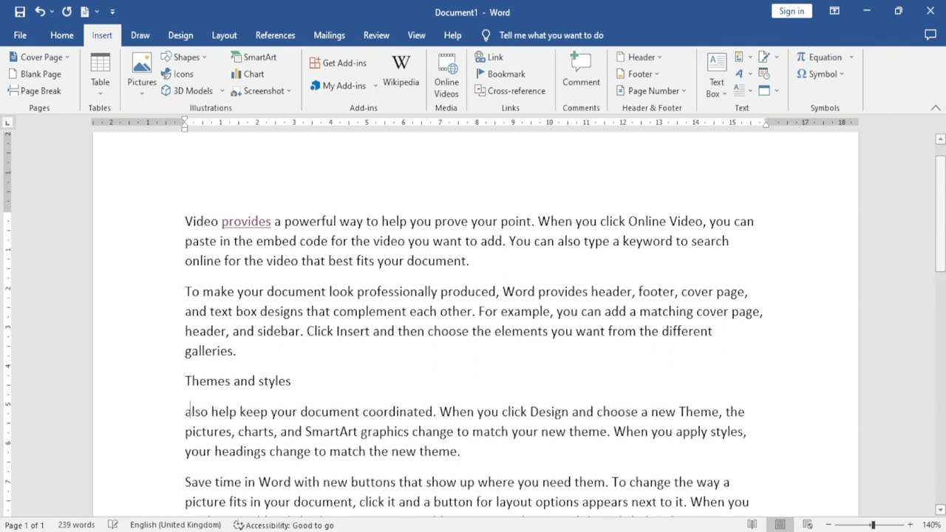
drag(182, 382, 299, 382)
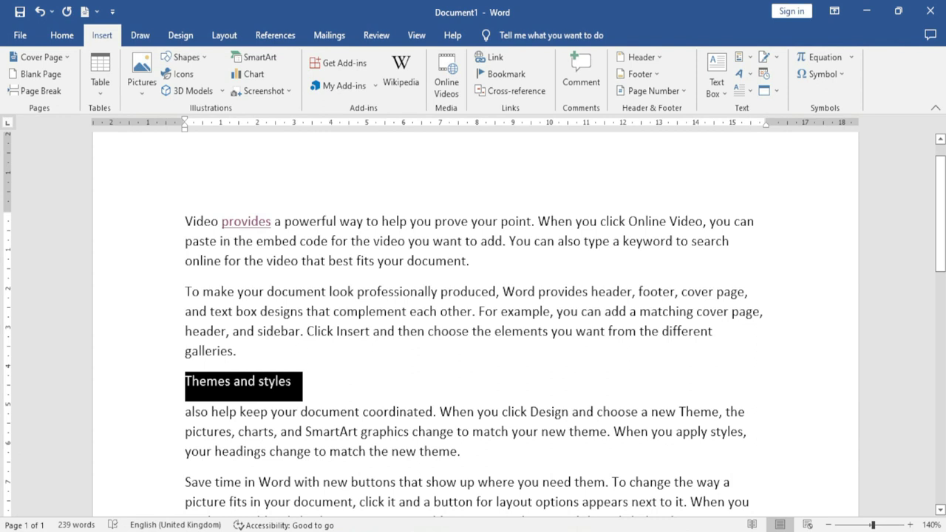
click(64, 36)
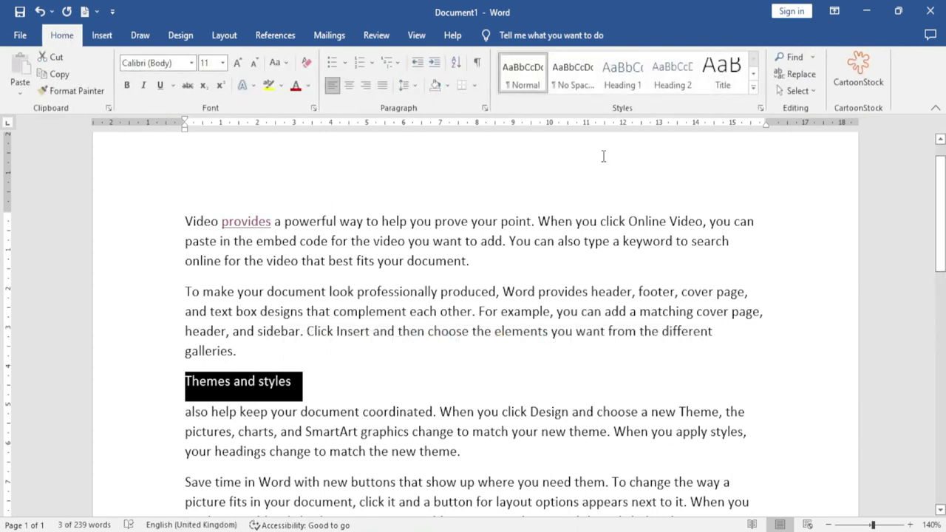
click(626, 72)
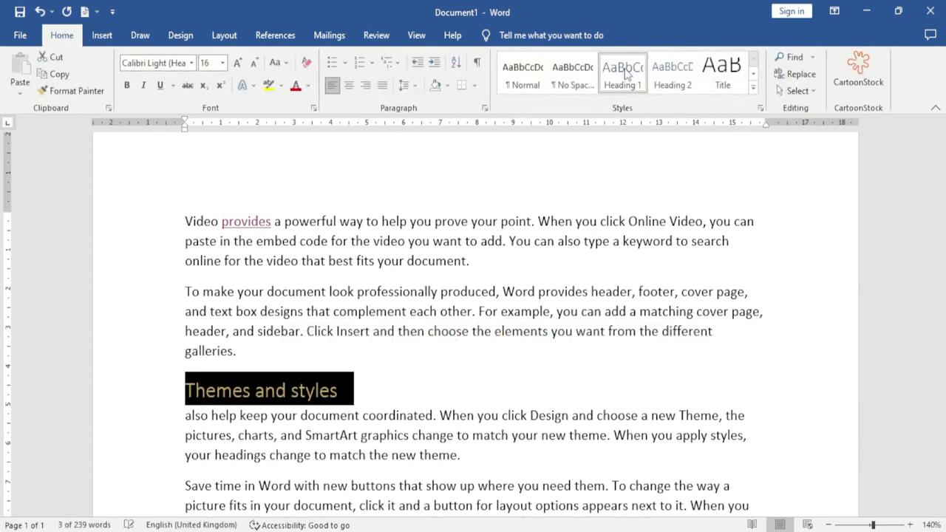
click(406, 381)
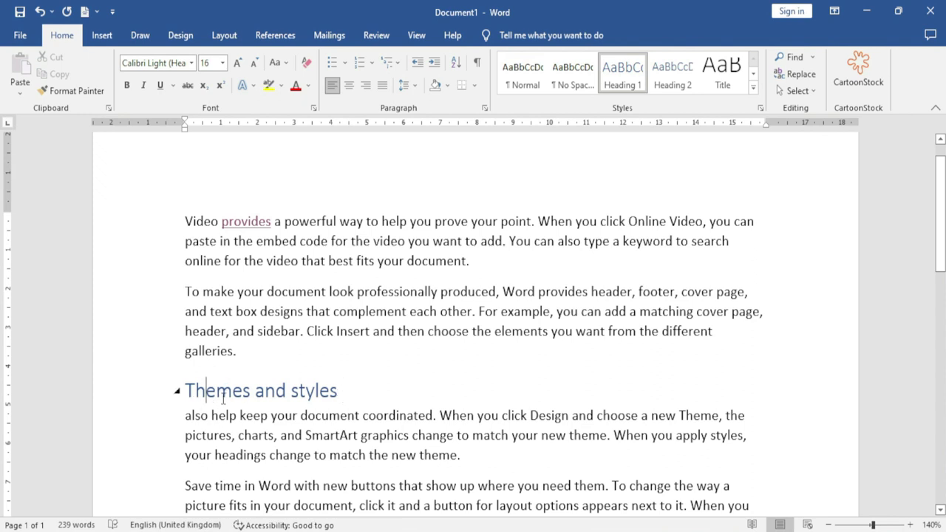
click(100, 35)
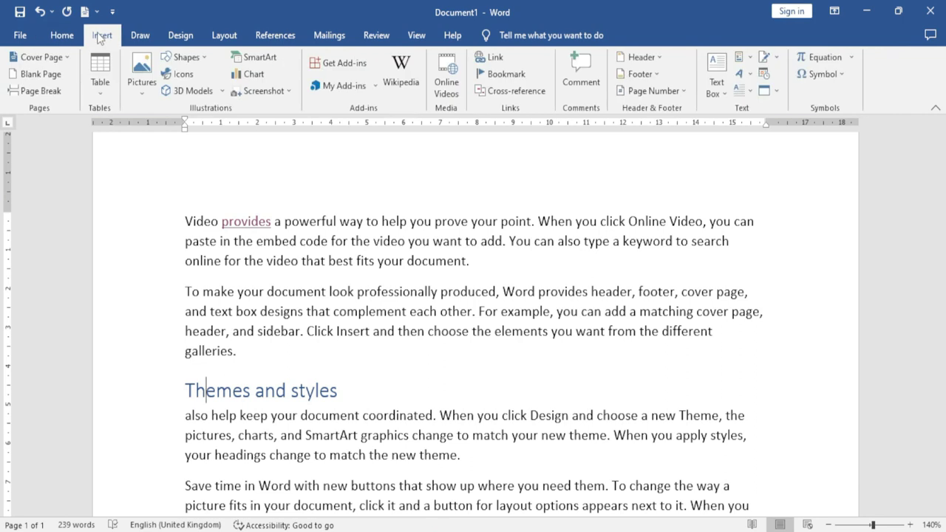
- Add a new 'Excel Infotech' line above the first paragraph
click(492, 60)
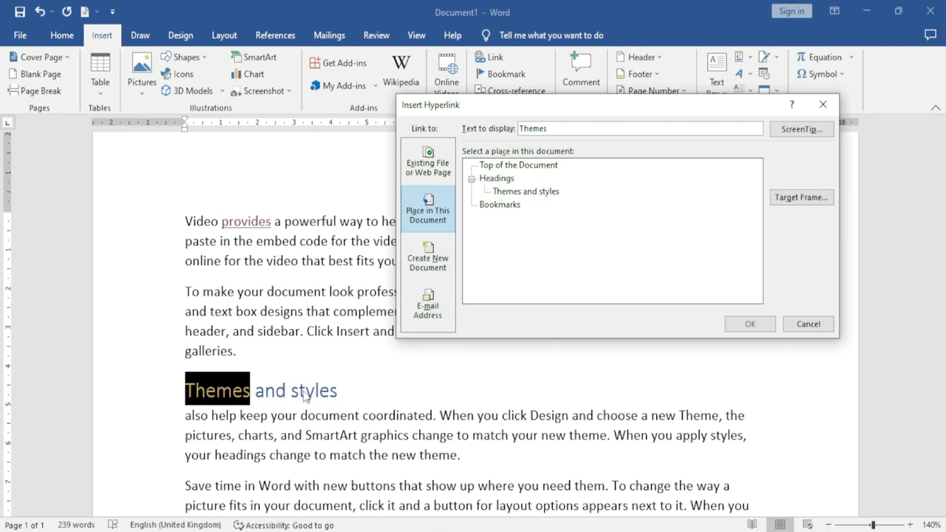
click(809, 324)
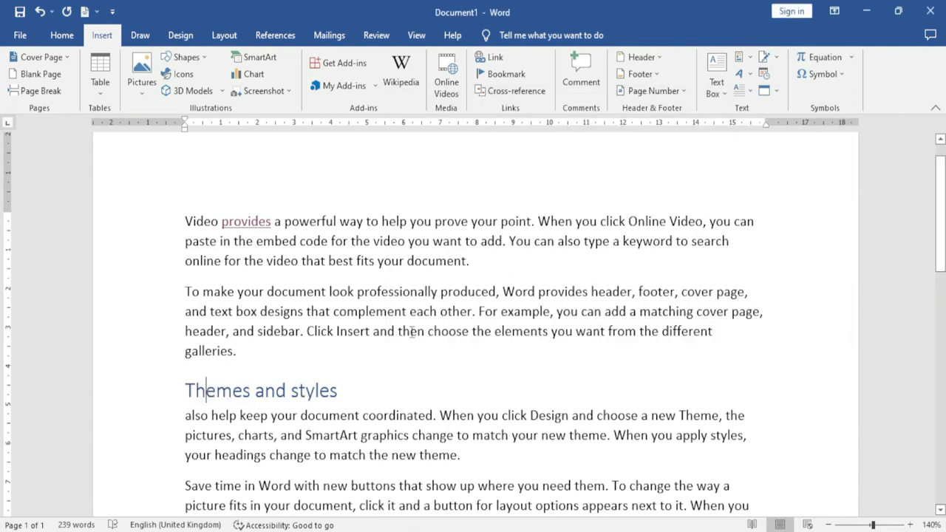
scroll(235, 255, up, 1)
click(184, 258)
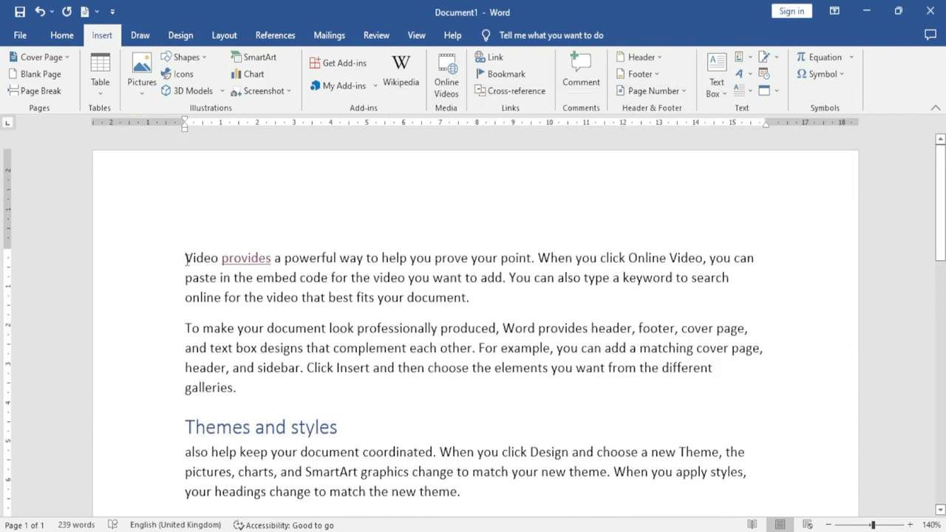
key(Return)
key(Return)
key(Up)
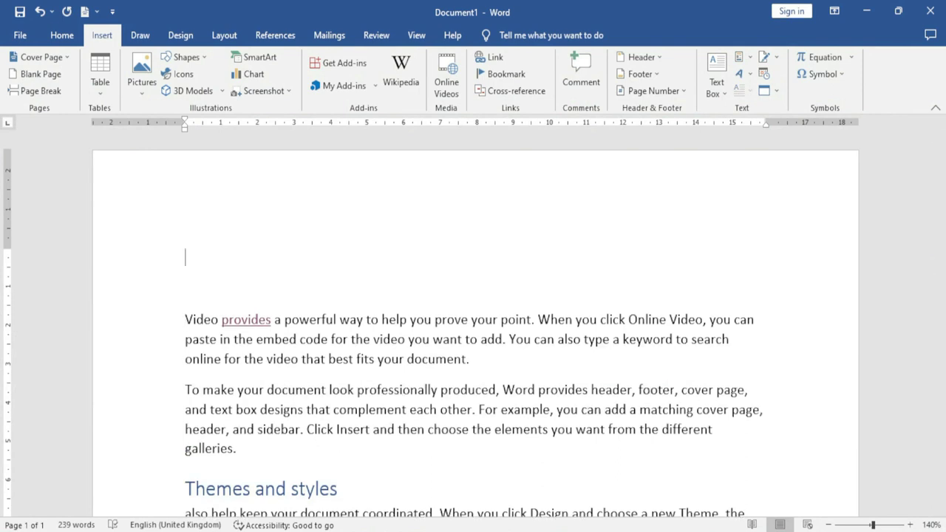
text(Excel Infotech)
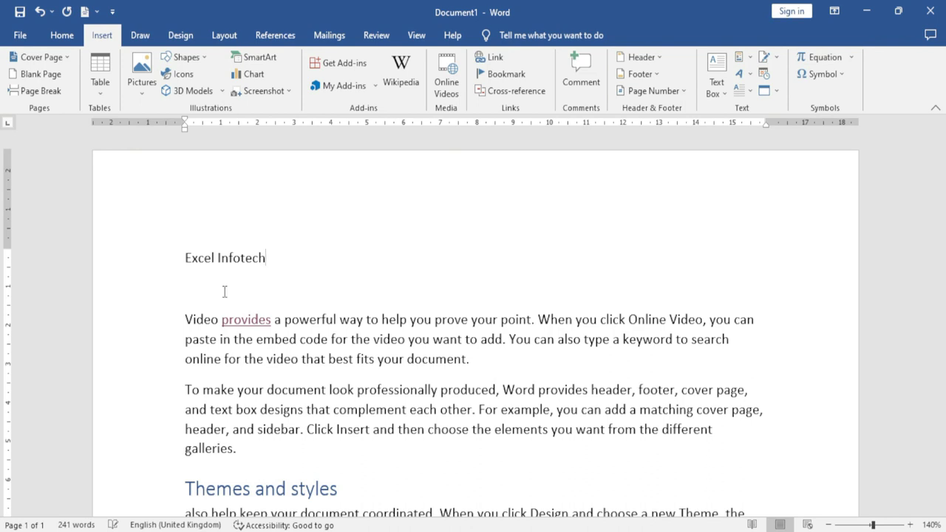
- Hyperlink 'Excel Infotech' to the 'Themes and styles' heading in this document
double_click(251, 258)
drag(197, 253, 185, 256)
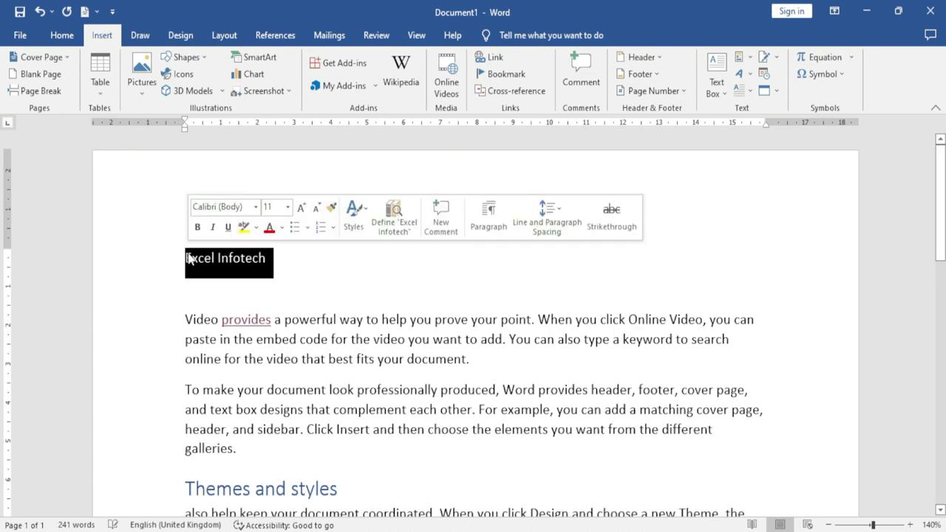
click(490, 62)
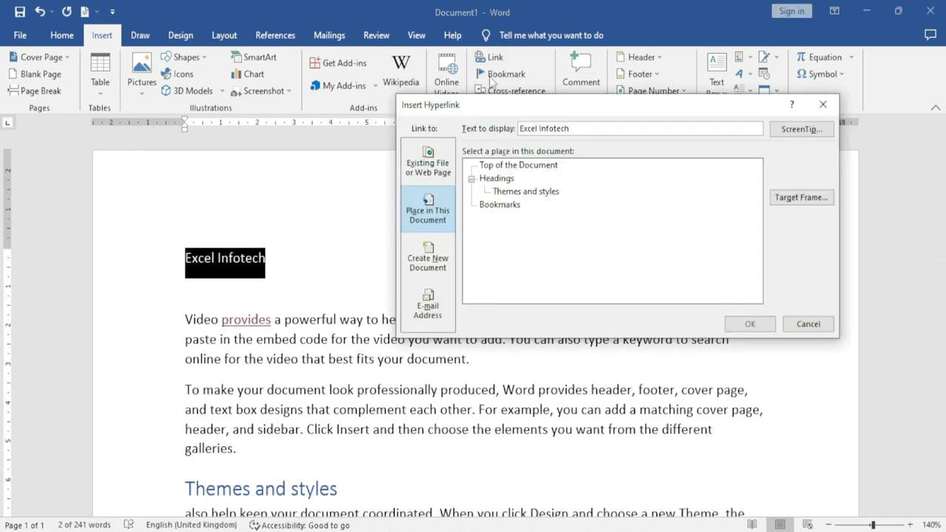
click(520, 193)
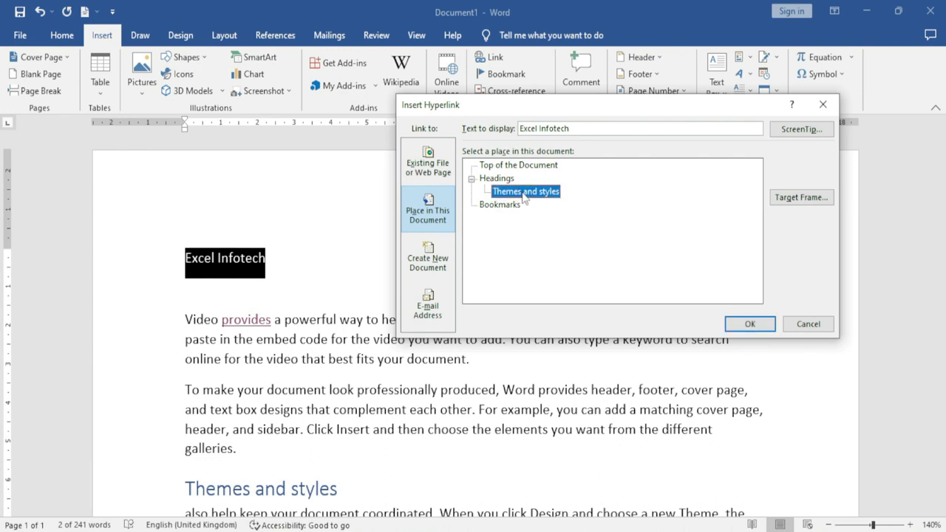
click(750, 326)
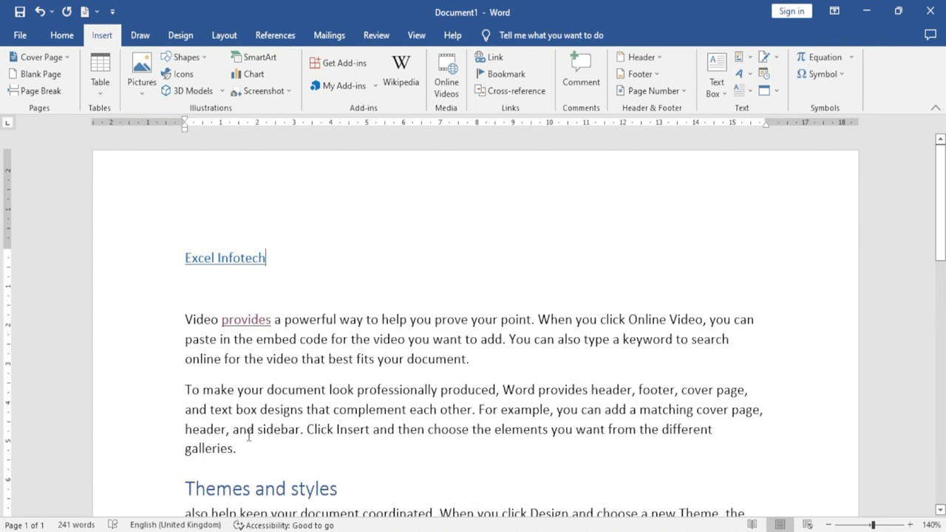
- Follow the Excel Infotech link twice to confirm it lands on the Themes and styles heading
ctrl+click(234, 270)
scroll(205, 253, down, 1)
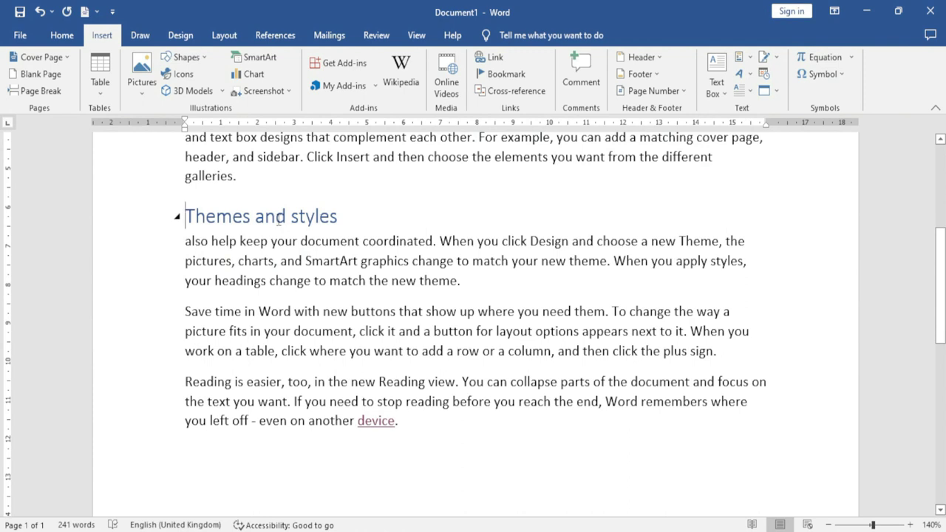
scroll(301, 344, up, 4)
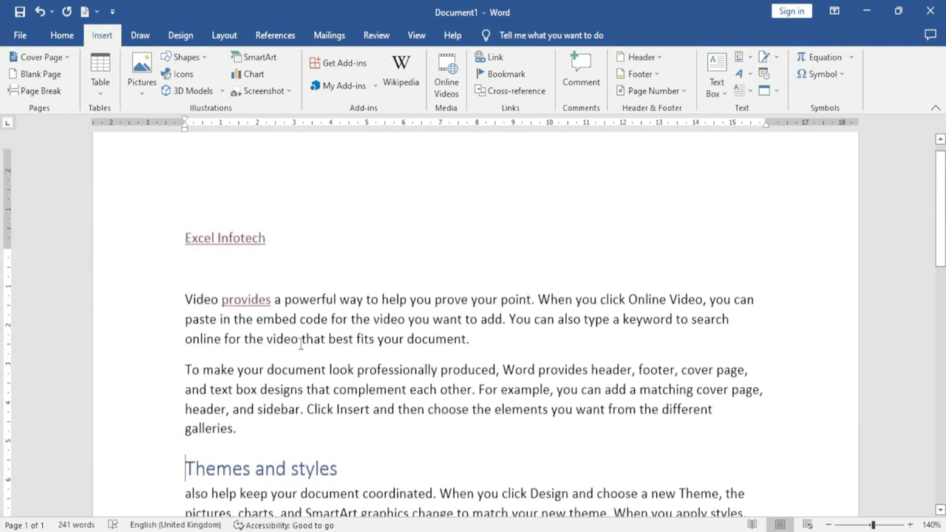
scroll(301, 344, up, 1)
mouse_move(227, 265)
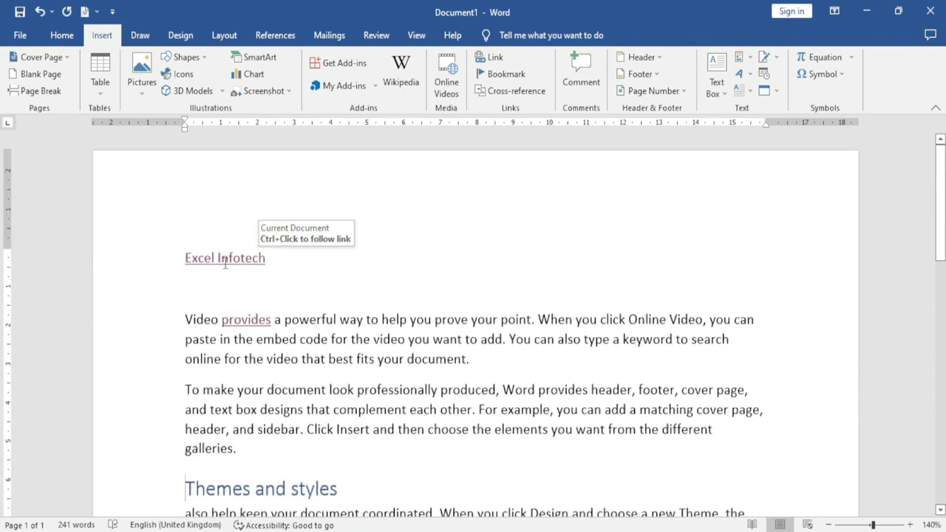
ctrl+click(220, 264)
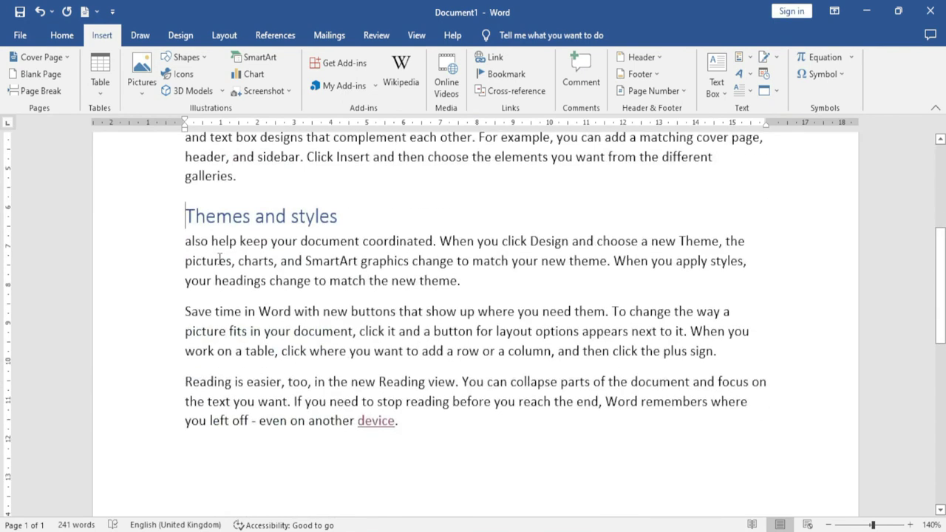
- Add an empty line after the paragraph ending 'the new theme.'
click(250, 214)
click(468, 283)
key(Return)
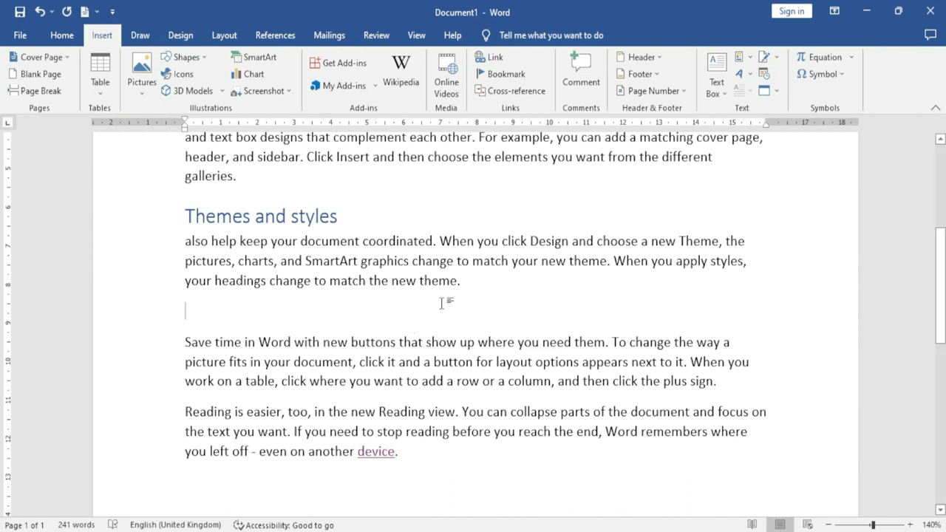
drag(460, 281, 419, 282)
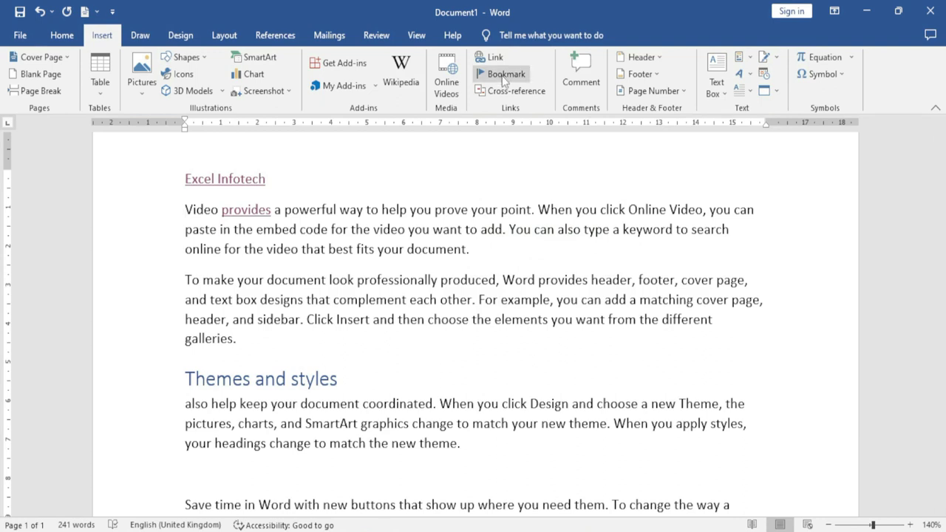
scroll(505, 295, down, 5)
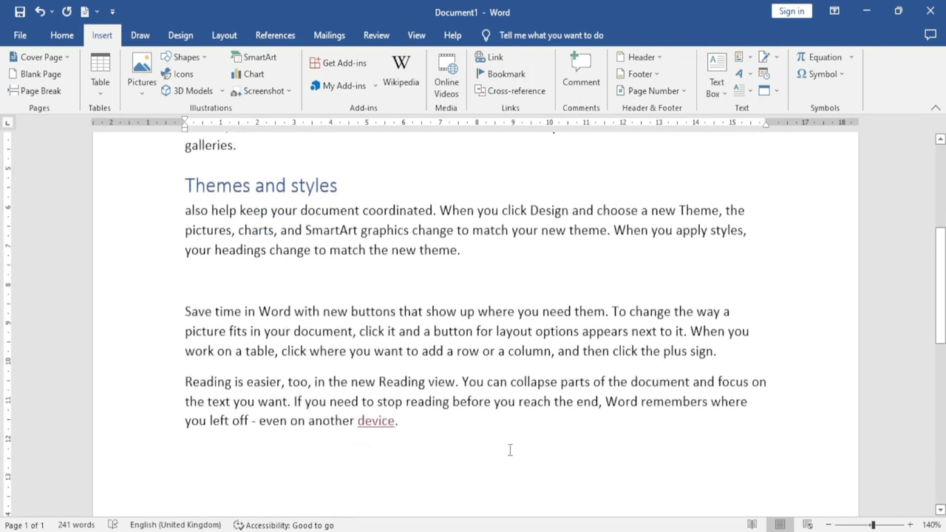
- Add a bookmark named 'a' on the word remembers in the last paragraph
double_click(672, 401)
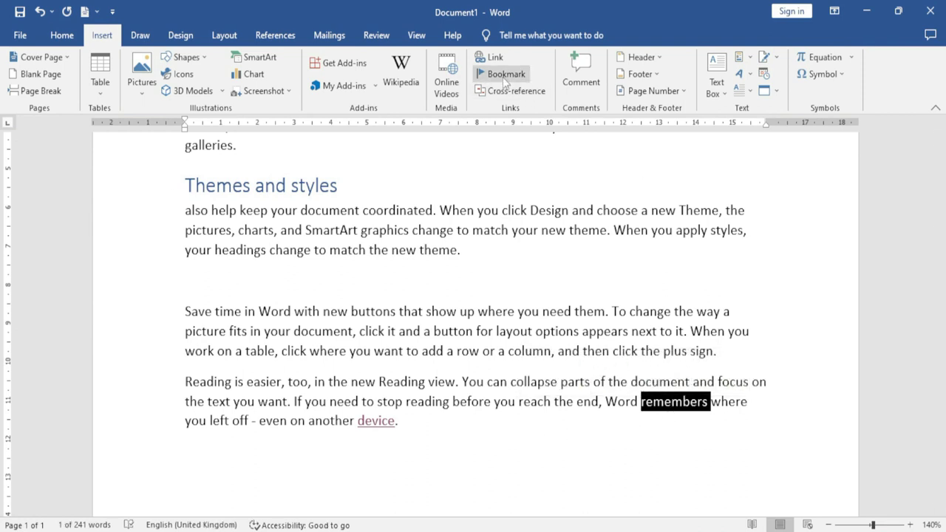
click(504, 77)
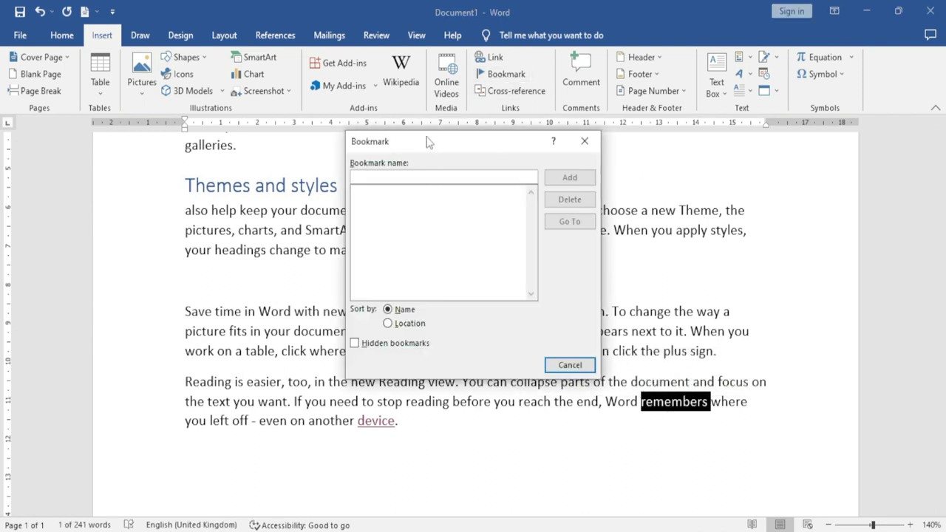
drag(428, 140, 431, 213)
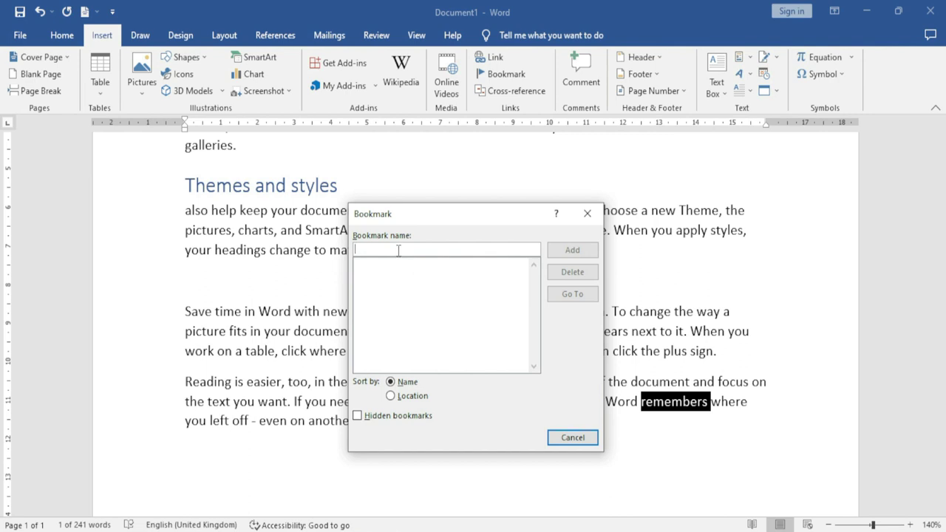
text(a)
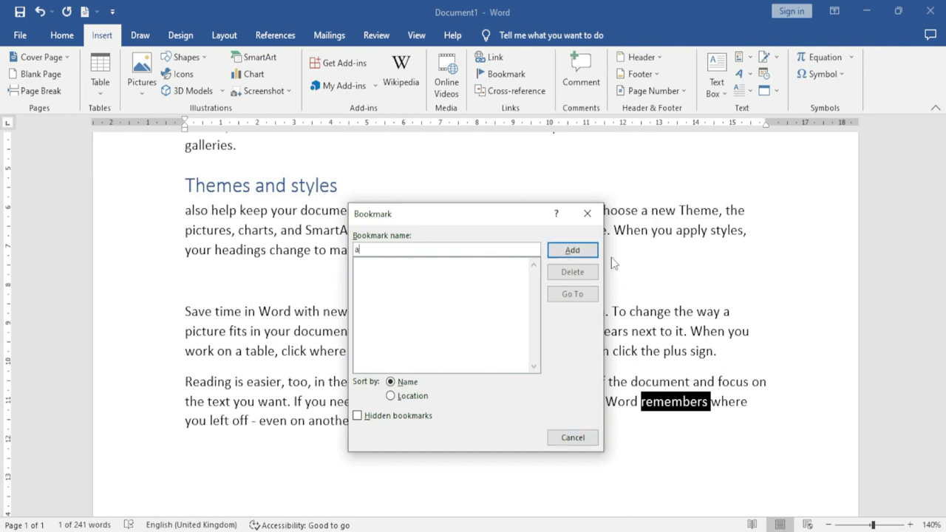
click(569, 253)
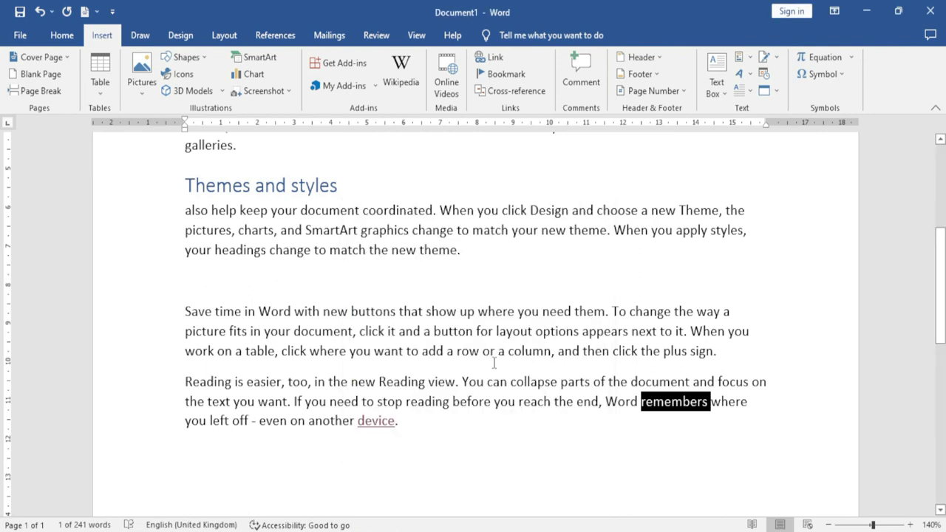
- Use Go To on bookmark a to check it jumps to remembers, then close the Bookmark dialog
scroll(417, 375, up, 3)
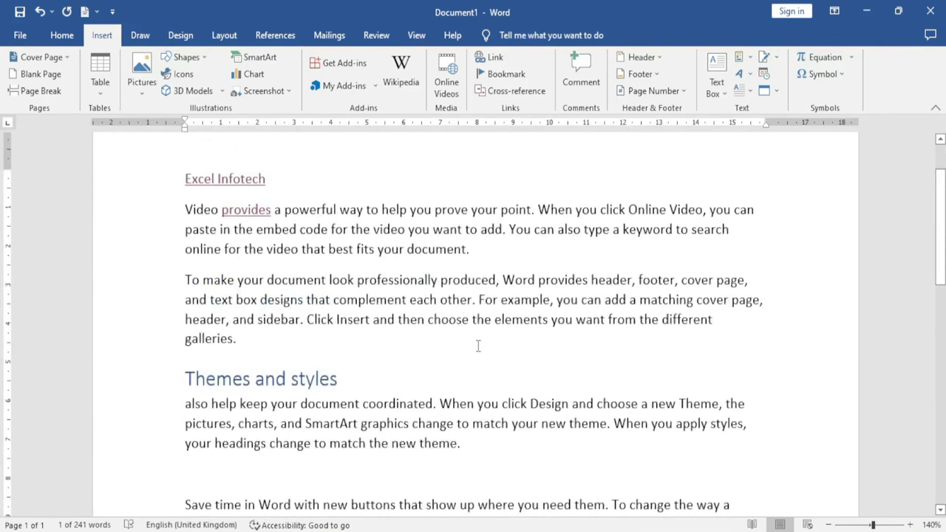
click(502, 77)
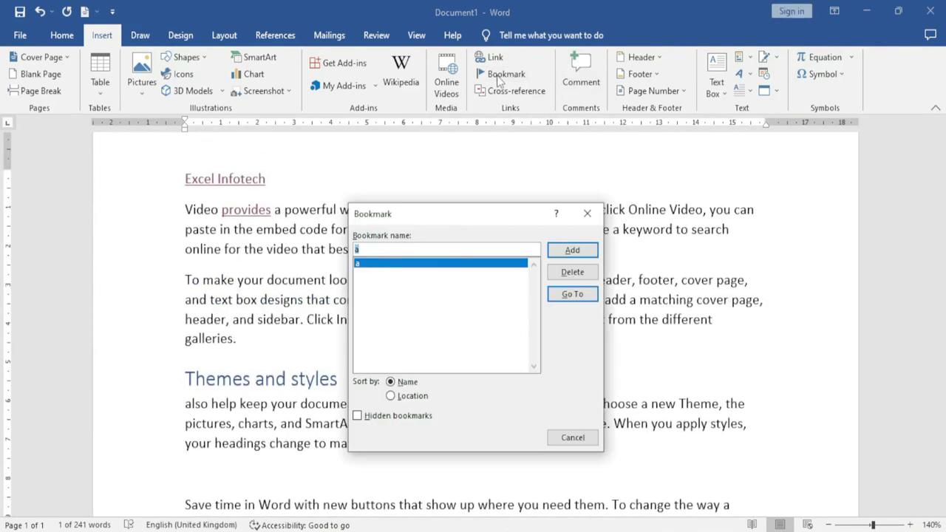
click(570, 295)
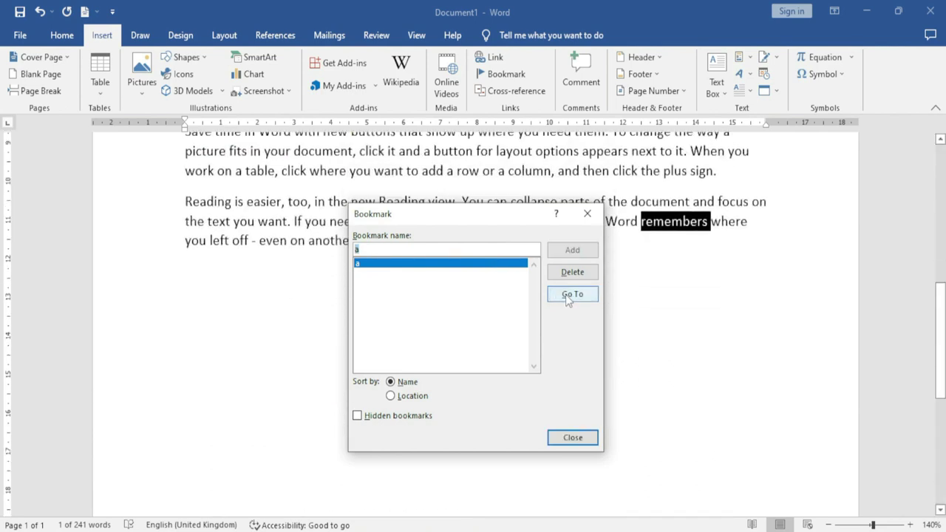
drag(530, 222, 479, 274)
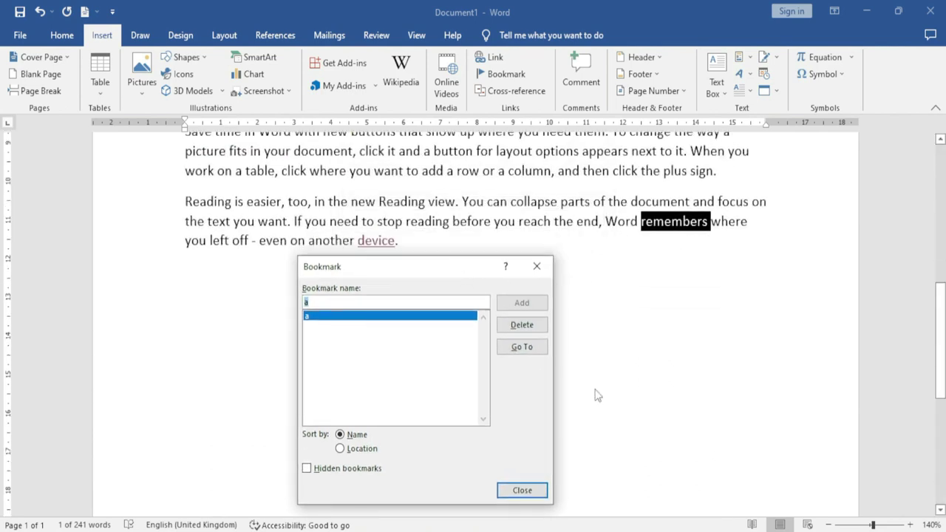
click(523, 490)
scroll(407, 360, up, 5)
scroll(407, 360, up, 3)
- Add a new line reading 'Book1' below Excel Infotech
click(493, 64)
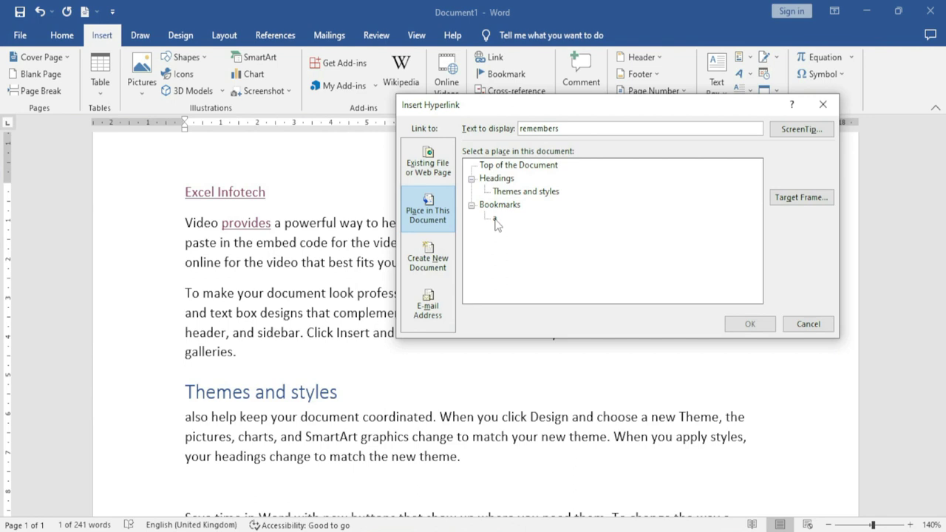
click(809, 324)
key(Return)
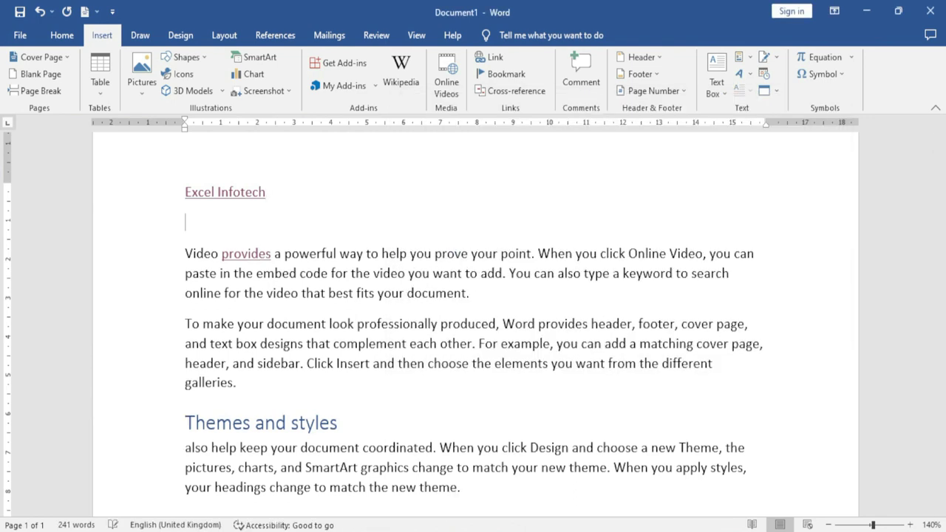
text(Book1)
- Hyperlink Book1 to bookmark a in this document and follow it to the last paragraph
drag(223, 223, 185, 222)
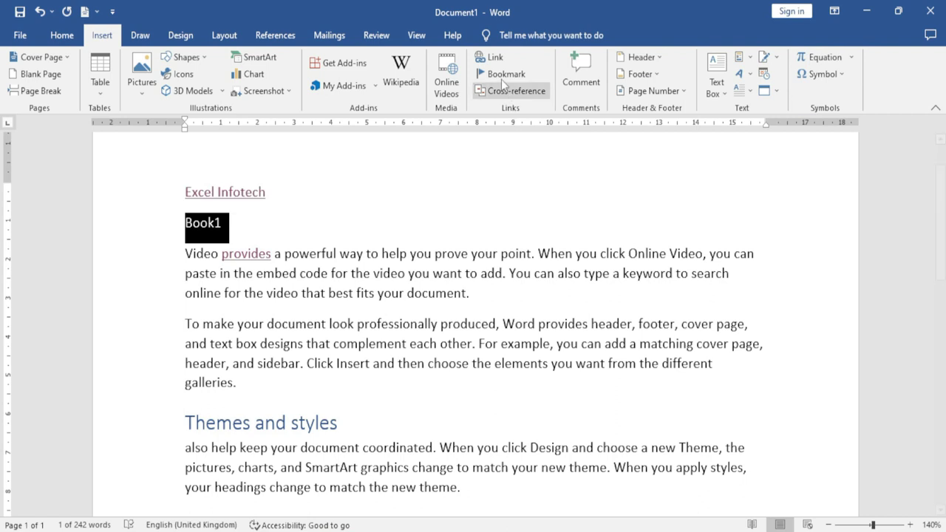
click(493, 59)
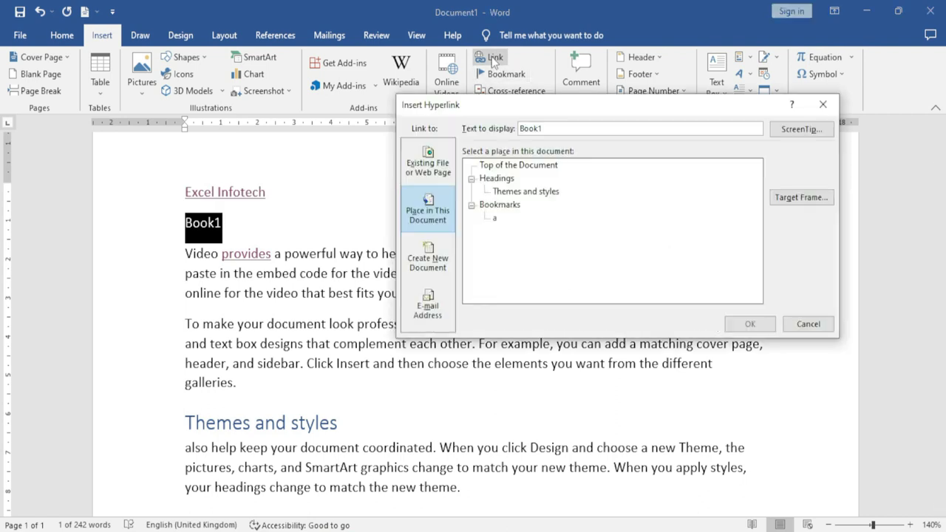
click(495, 219)
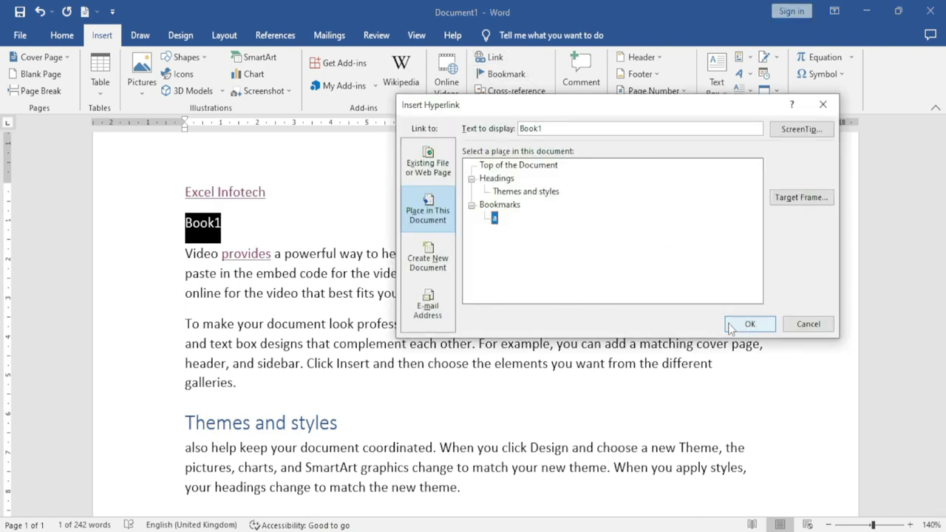
click(748, 325)
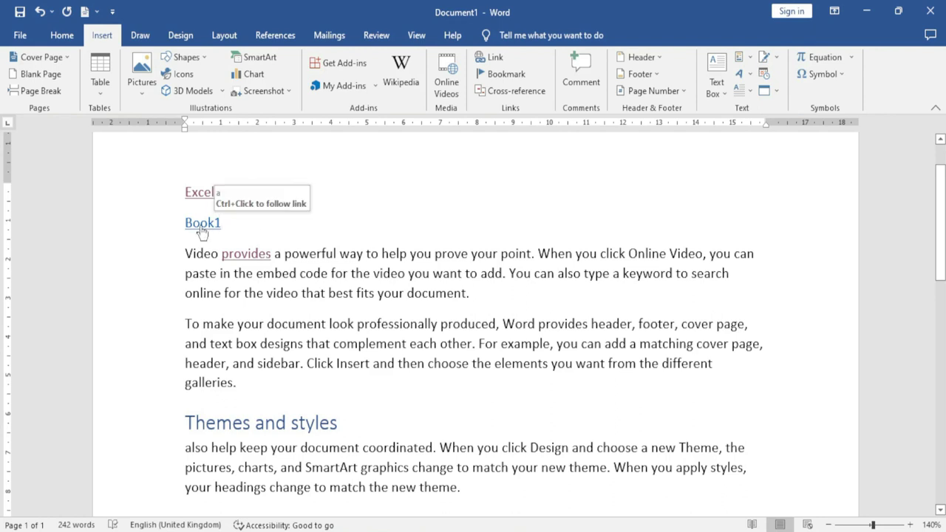
ctrl+click(201, 224)
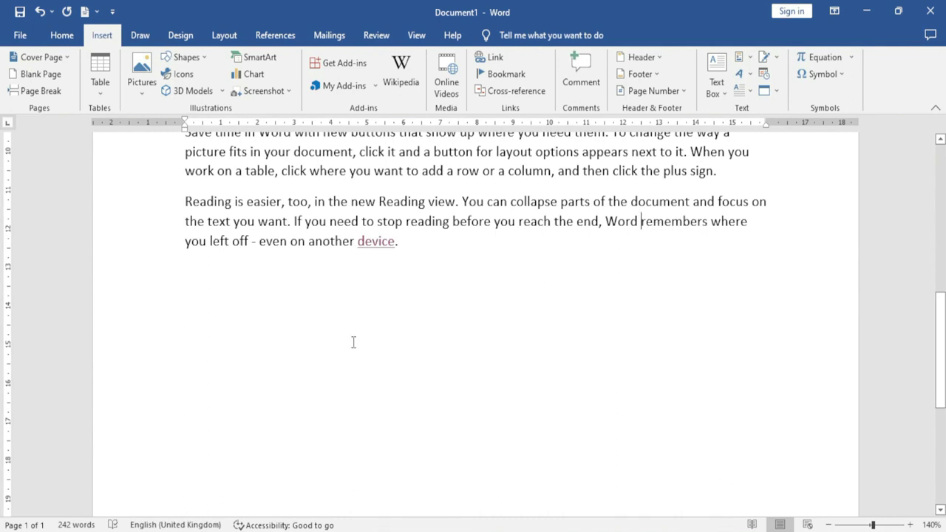
scroll(353, 342, up, 2)
scroll(353, 342, up, 3)
scroll(353, 342, up, 2)
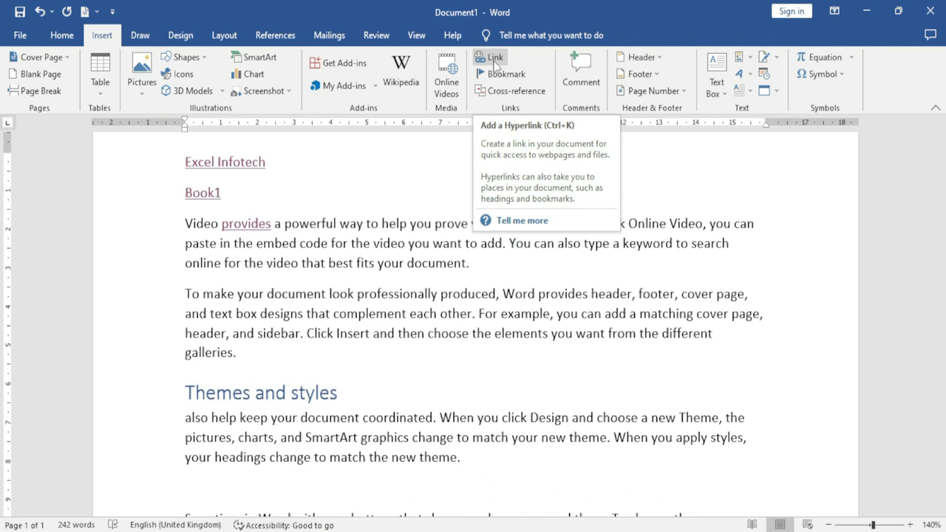
click(494, 64)
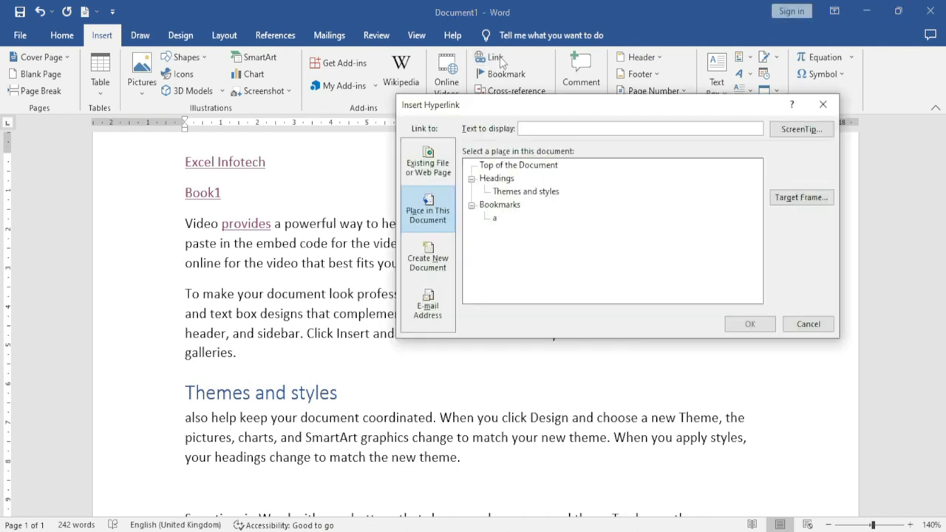
click(432, 266)
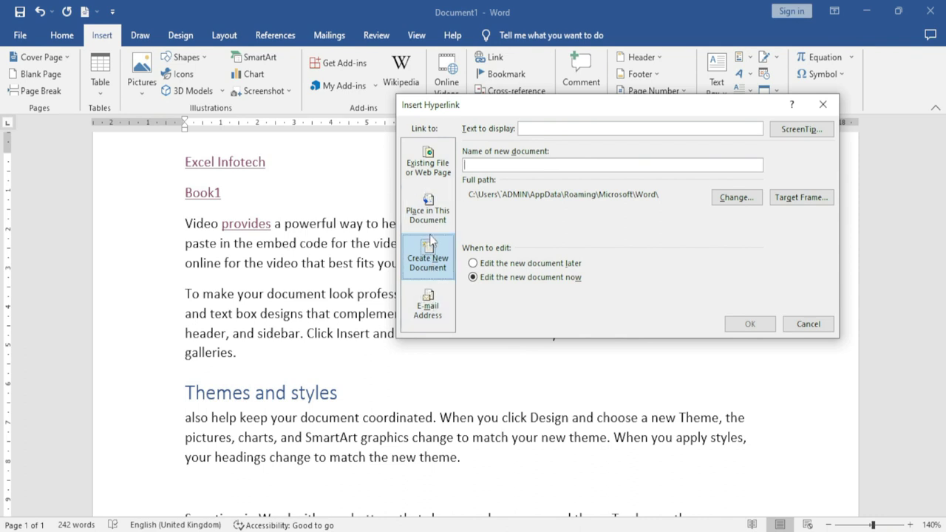
mouse_move(516, 112)
mouse_down()
mouse_move(338, 177)
mouse_move(414, 207)
mouse_up()
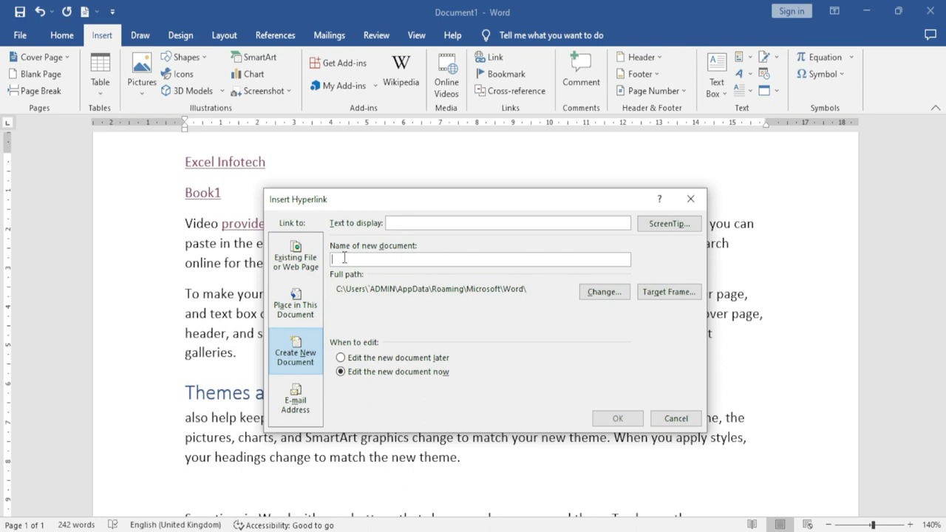
click(673, 418)
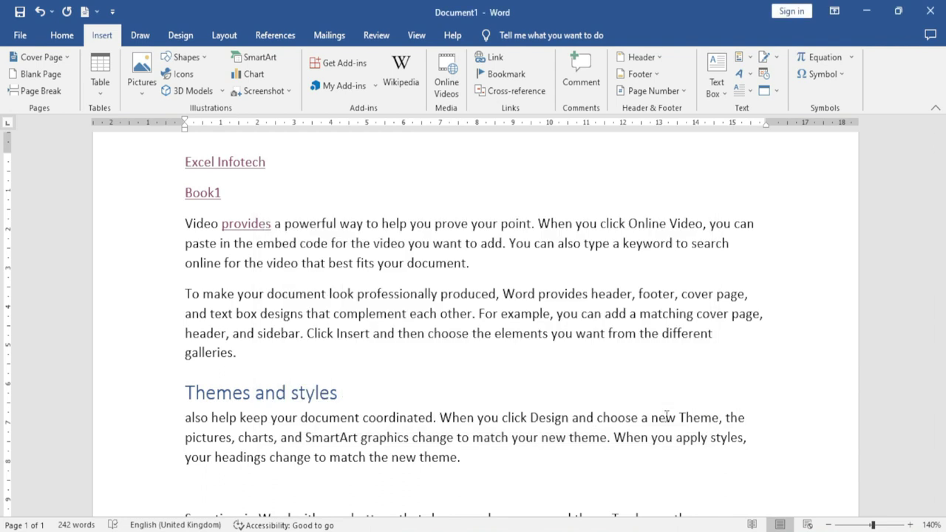
- Link the word example to a new document named 'excel infotech' and choose its save location
double_click(528, 313)
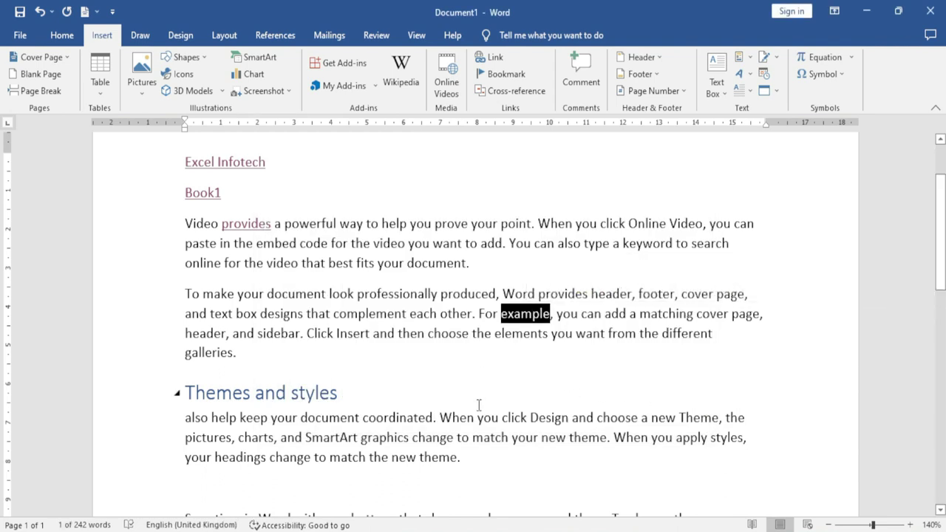
click(491, 59)
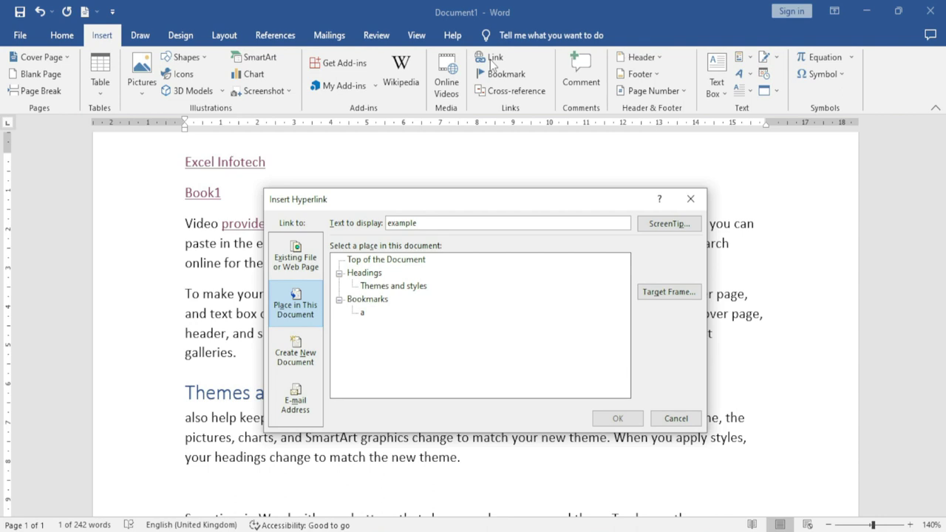
click(293, 354)
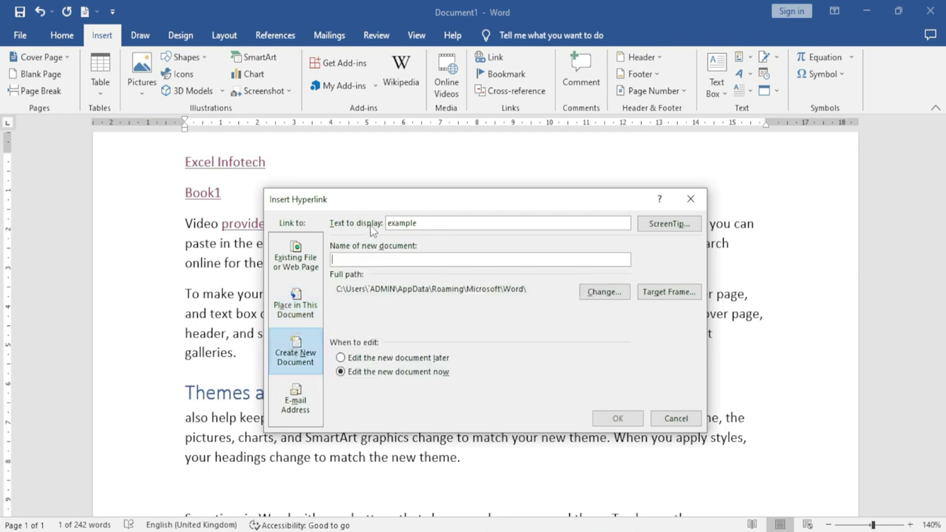
drag(431, 225, 382, 224)
click(353, 259)
text(excel infotech)
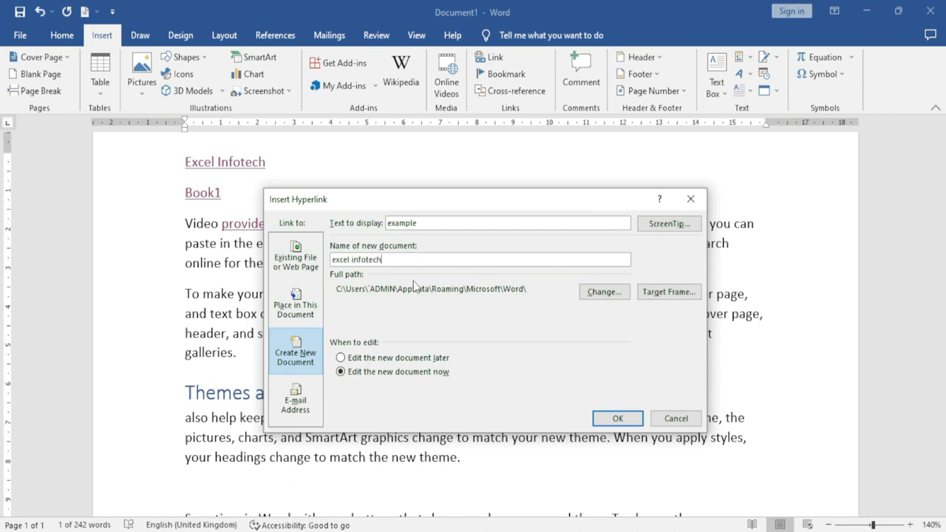
click(604, 293)
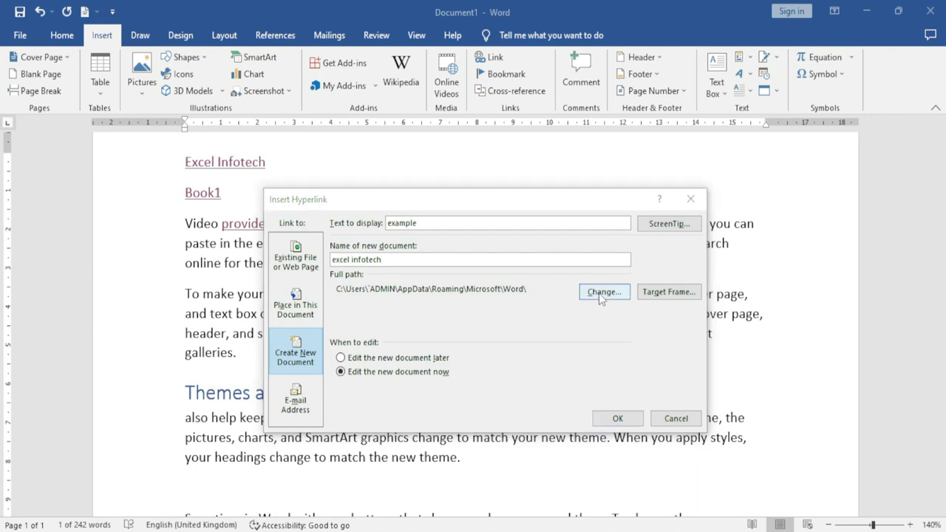
click(413, 452)
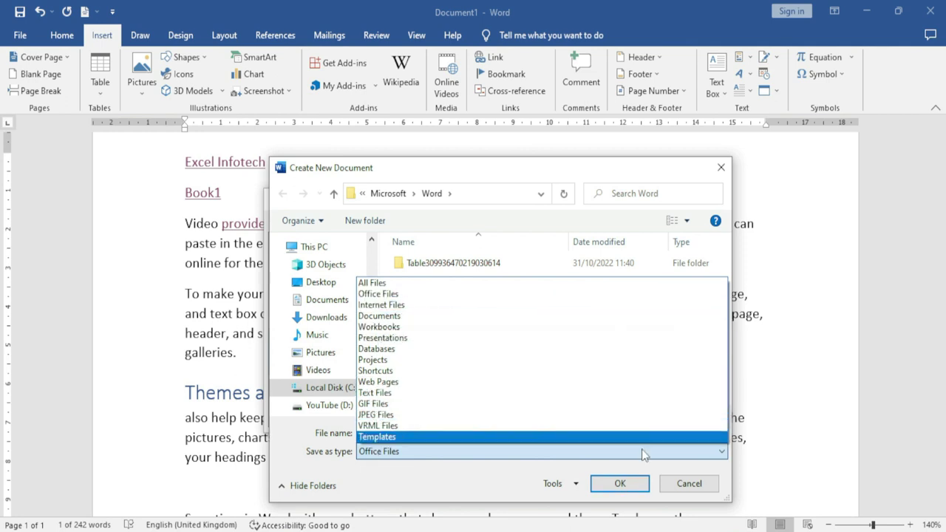
click(687, 482)
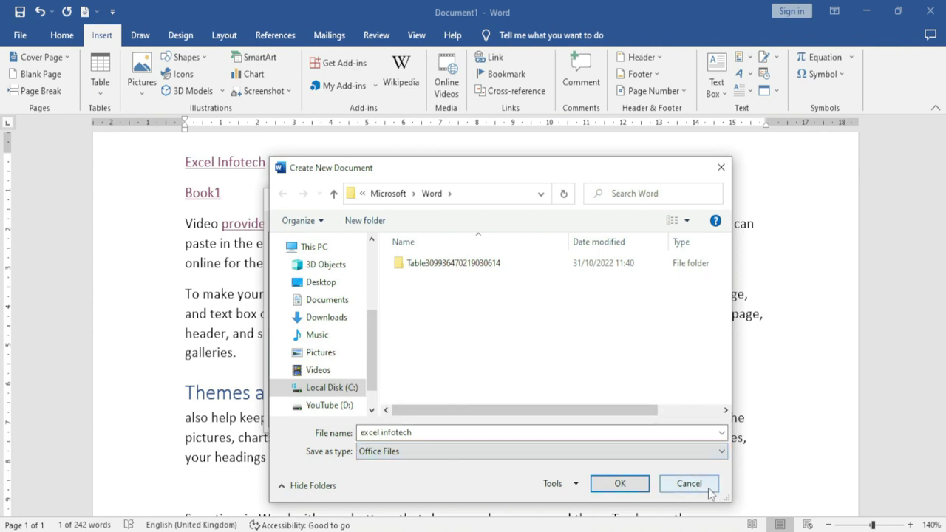
click(691, 484)
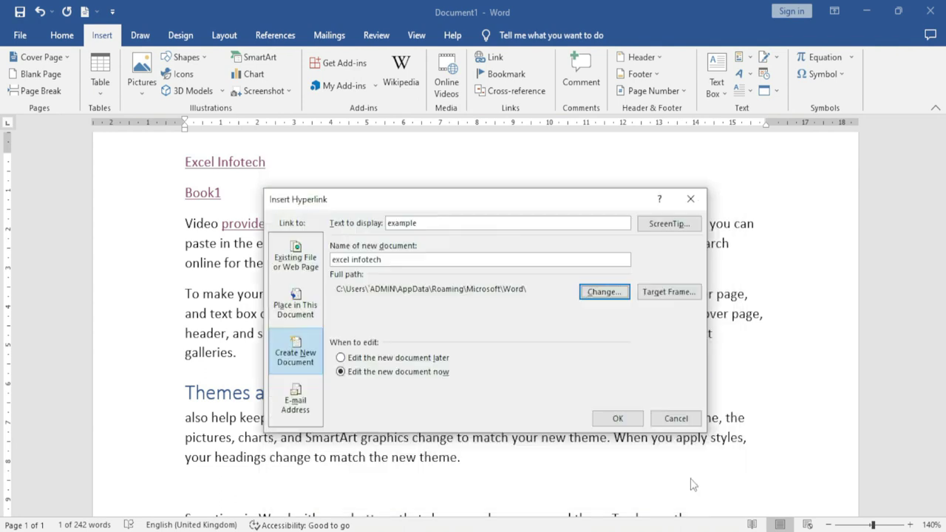
click(667, 293)
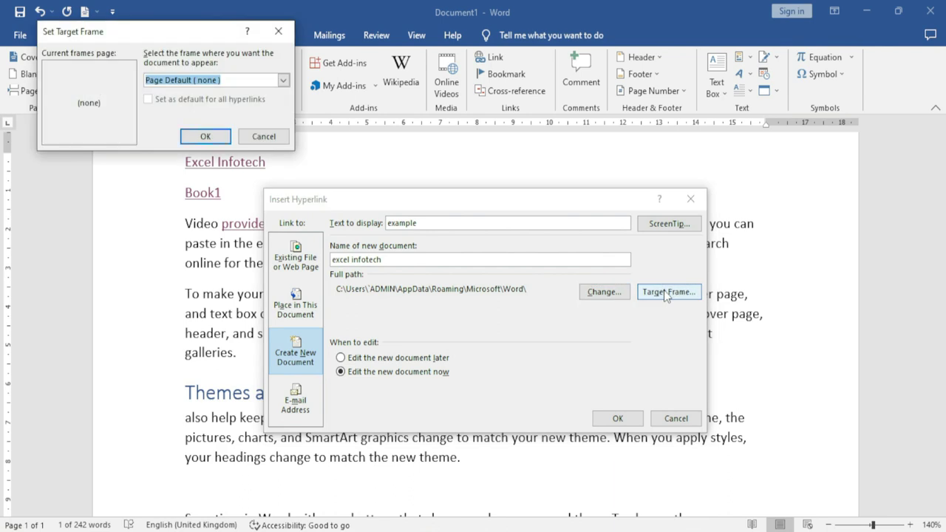
drag(136, 30, 166, 143)
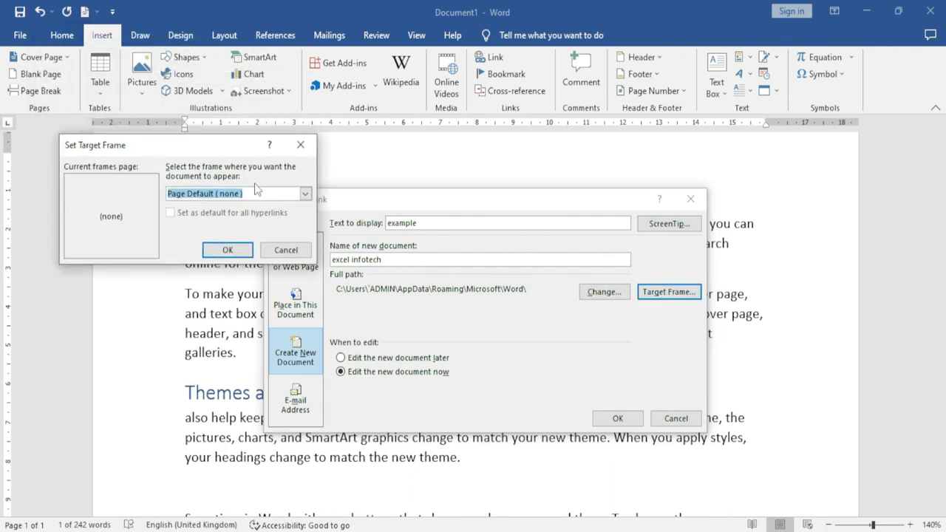
click(305, 194)
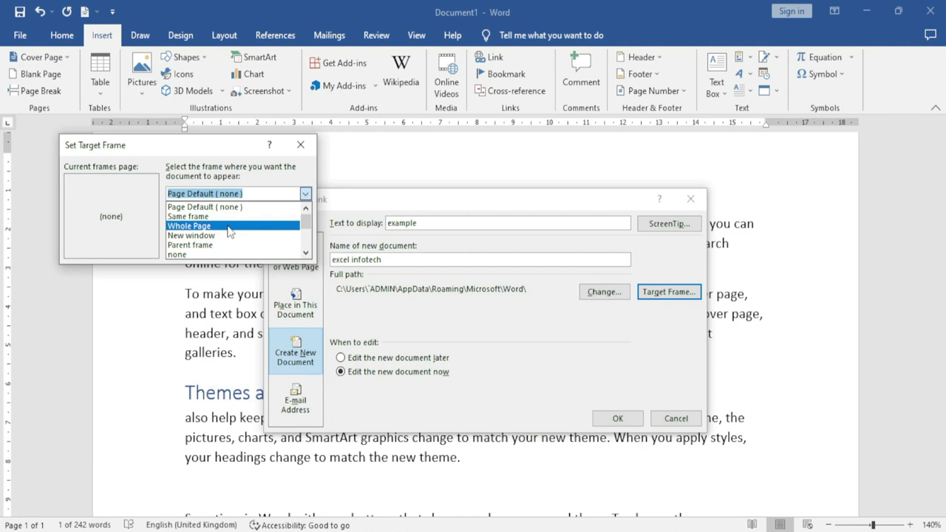
click(297, 145)
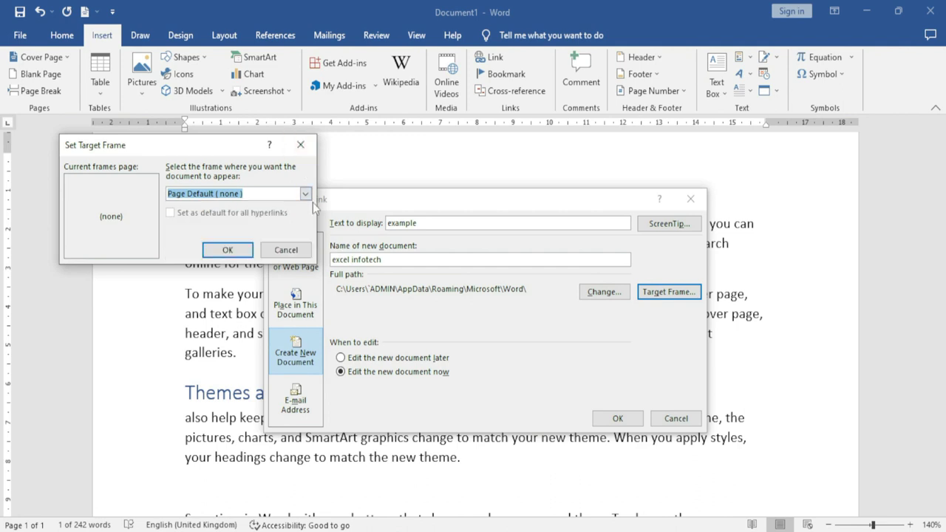
click(297, 145)
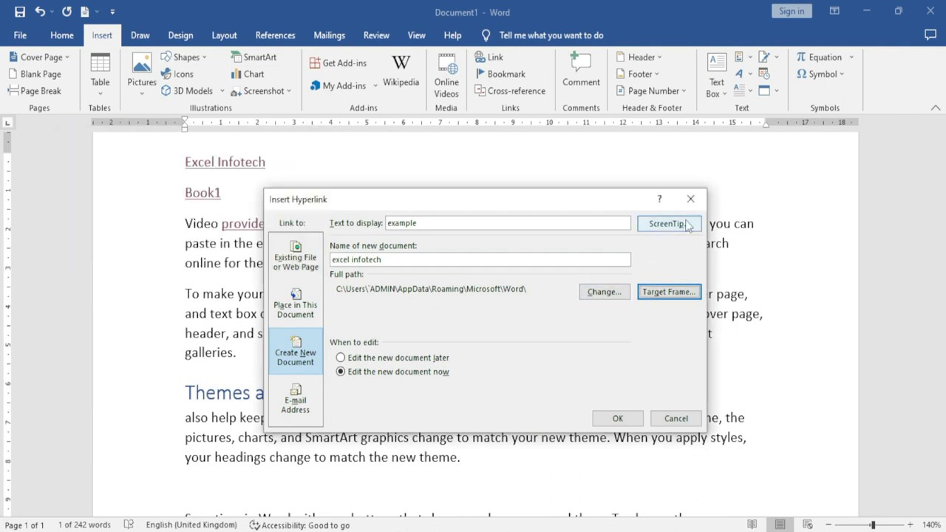
- Give the example link the ScreenTip text 'Excel1'
click(429, 223)
drag(425, 223, 382, 217)
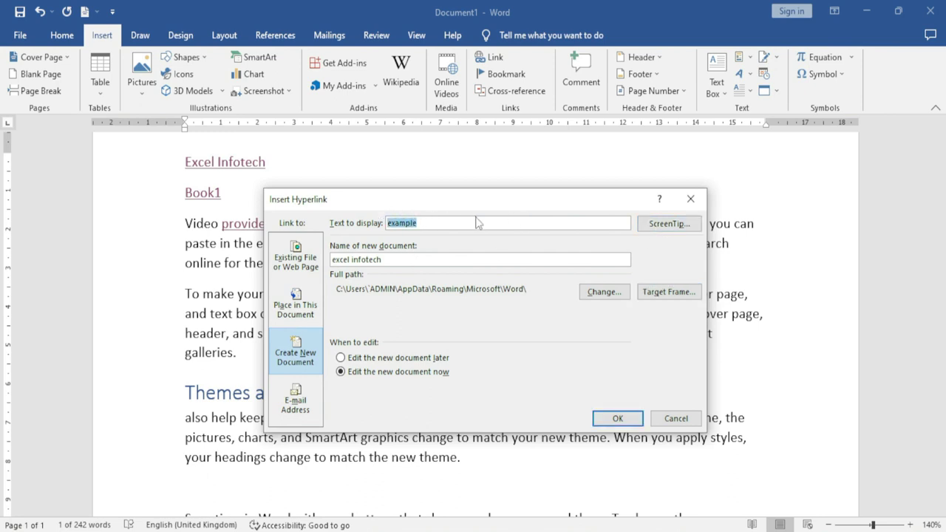
click(673, 229)
drag(405, 231, 412, 298)
text(Excel1)
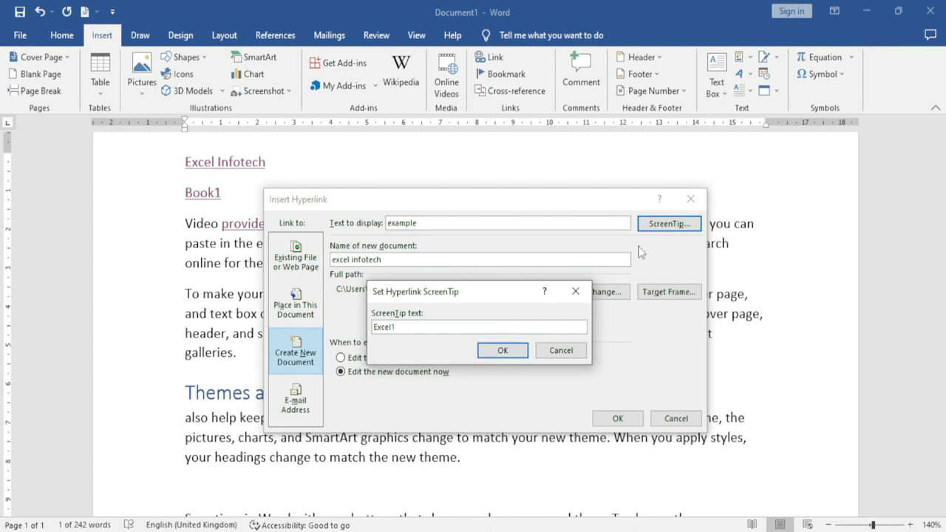
click(507, 352)
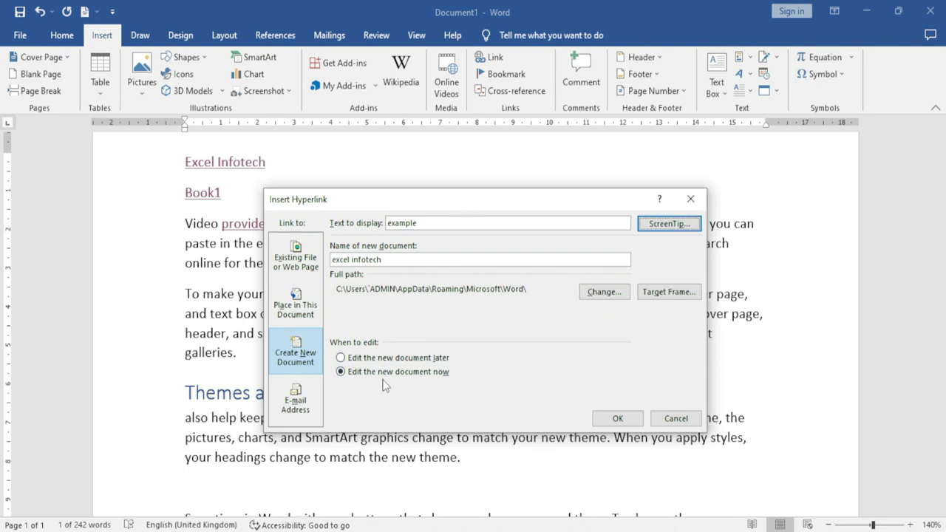
- Confirm the example hyperlink to excel infotech, then view the E-mail Address option and cancel
click(611, 419)
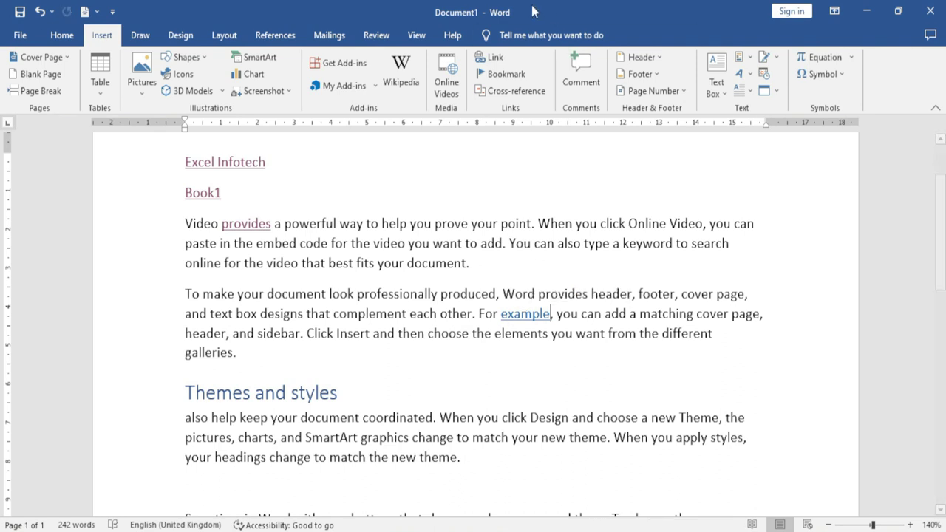
click(495, 59)
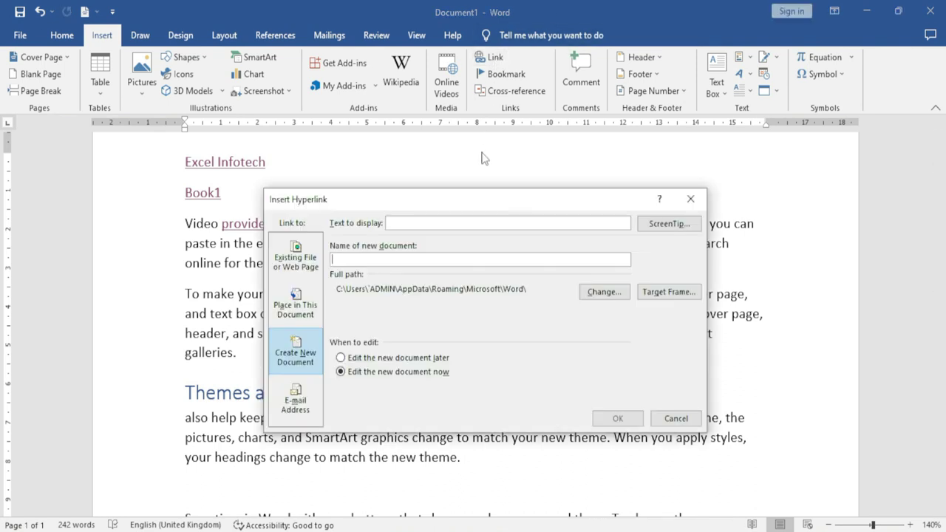
click(313, 403)
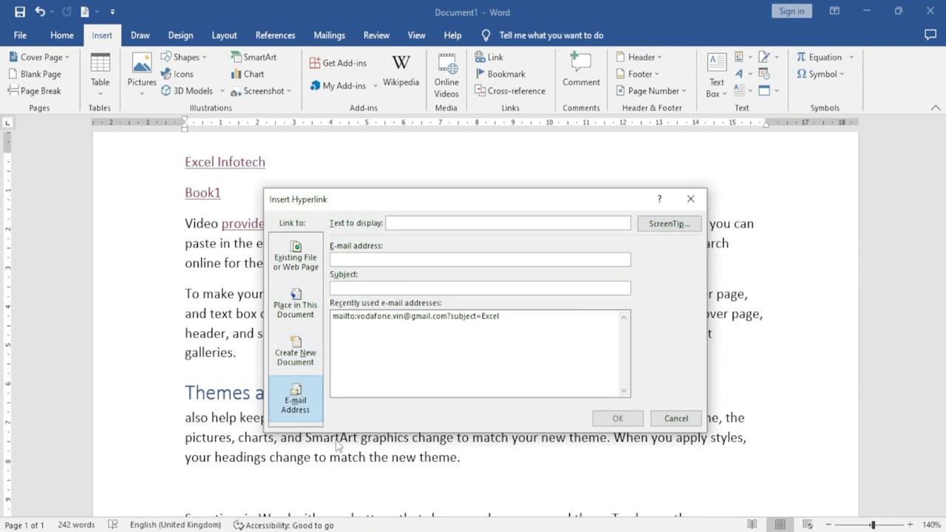
key(Escape)
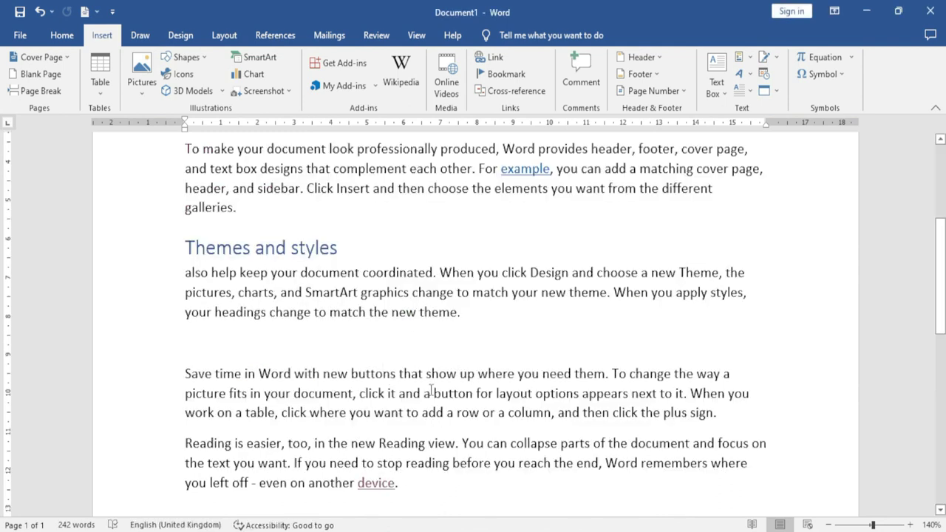
- Type 'Email' on a new line below the last paragraph and select it
scroll(432, 390, down, 1)
key(Return)
key(Return)
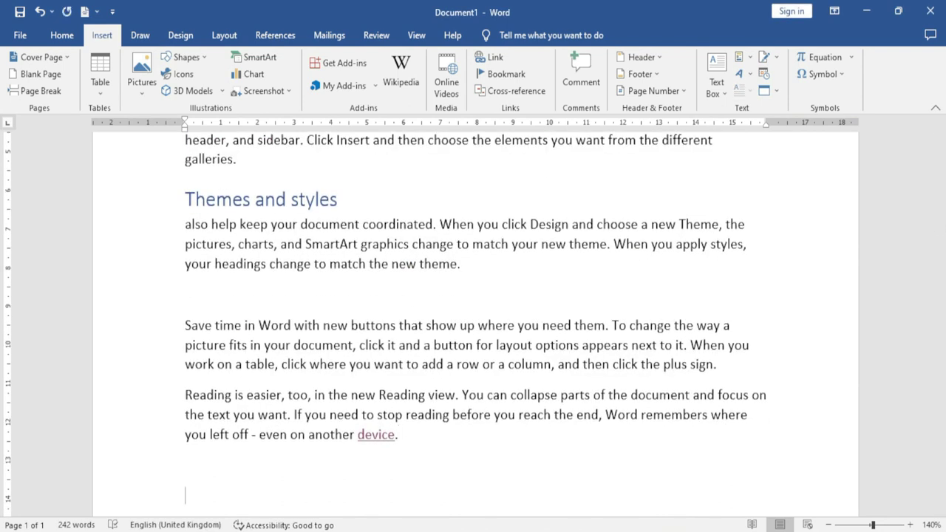
text(Email)
scroll(374, 442, down, 2)
double_click(215, 401)
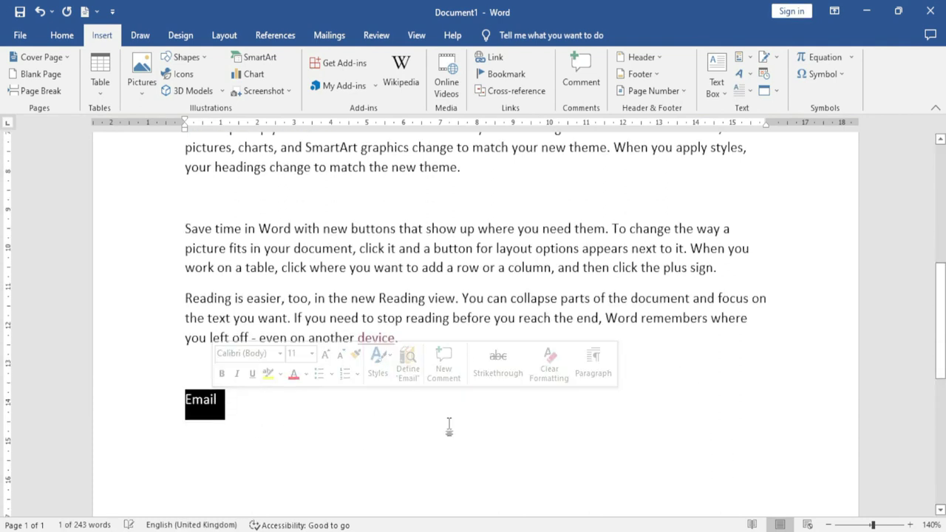
- Link Email to the recent e-mail address with the subject 'Excel'
click(494, 63)
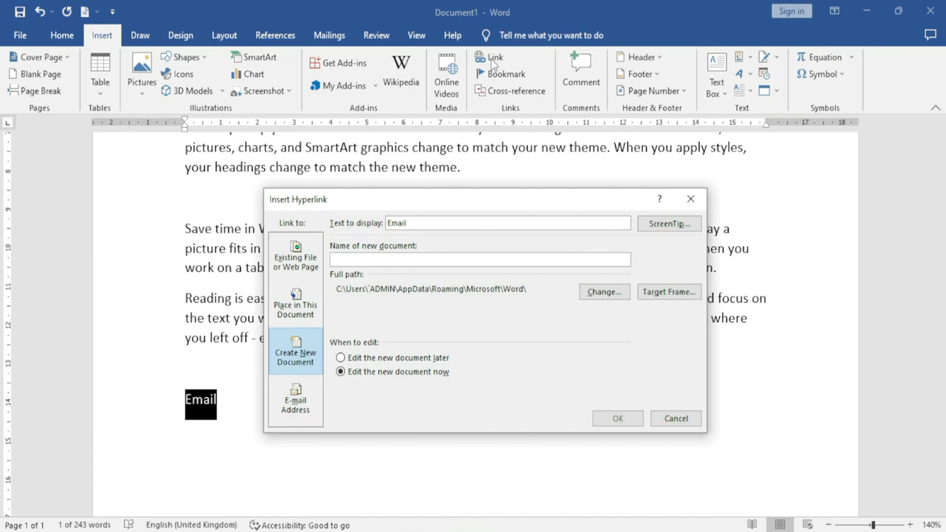
click(296, 403)
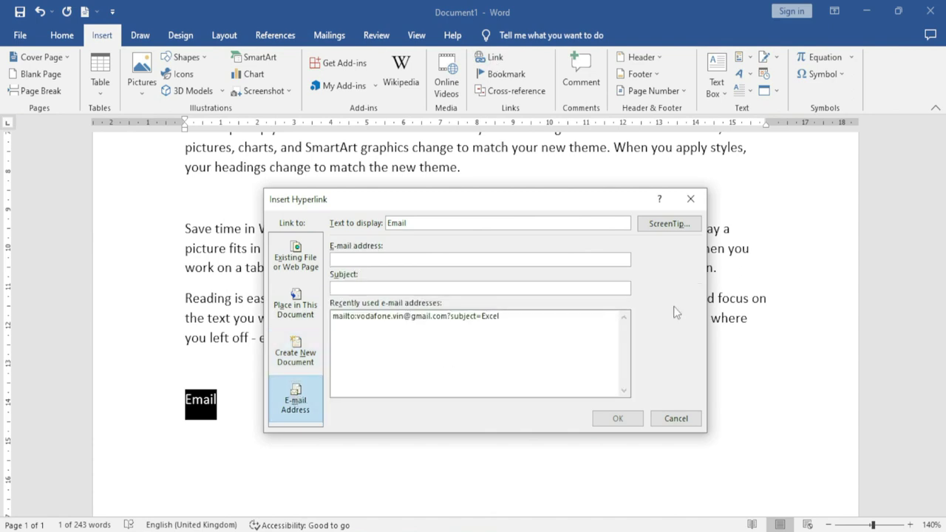
click(354, 262)
click(410, 319)
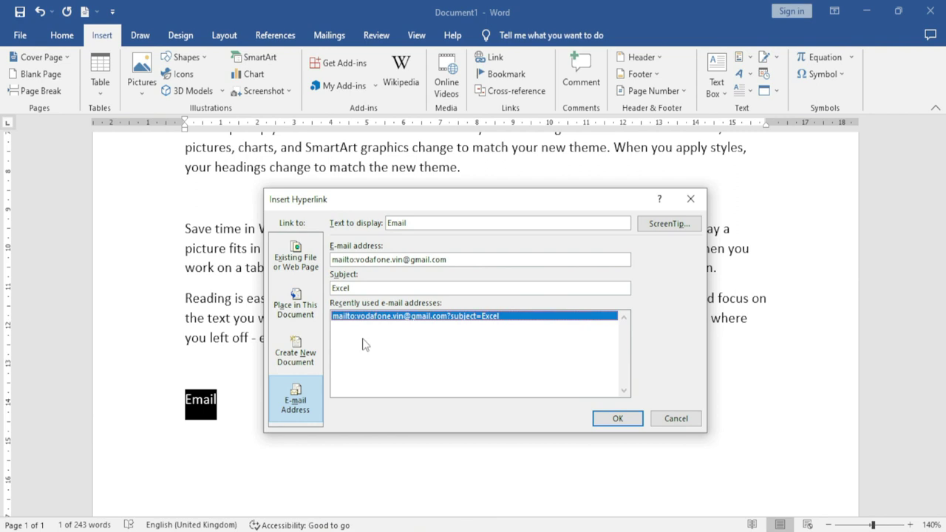
right_click(349, 288)
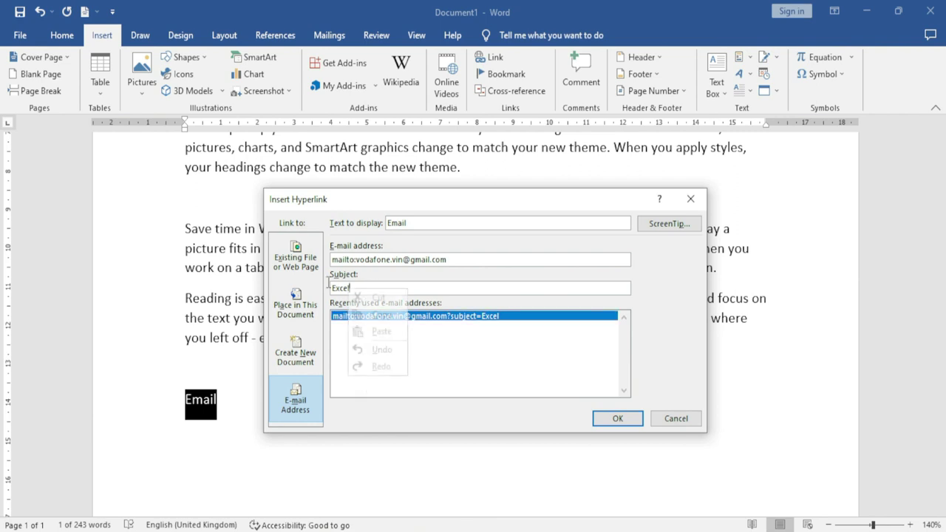
click(403, 289)
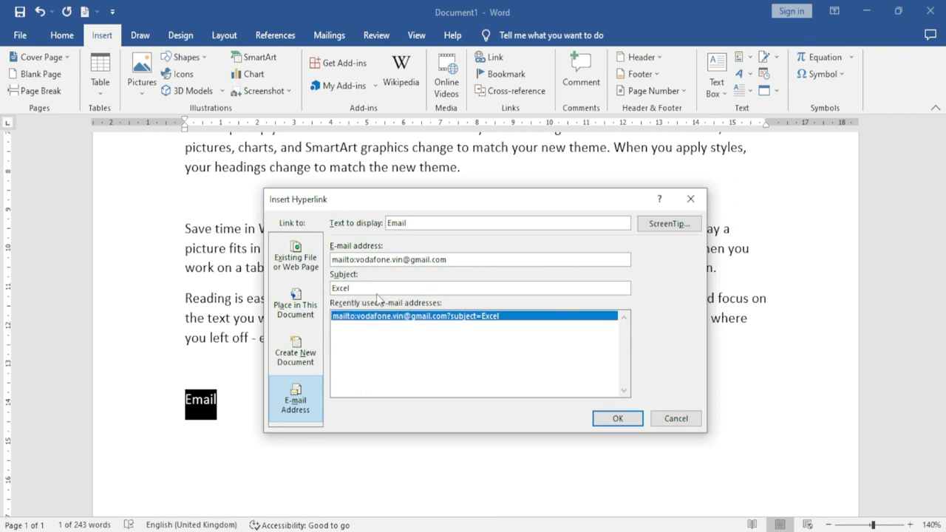
drag(353, 288, 318, 285)
click(618, 418)
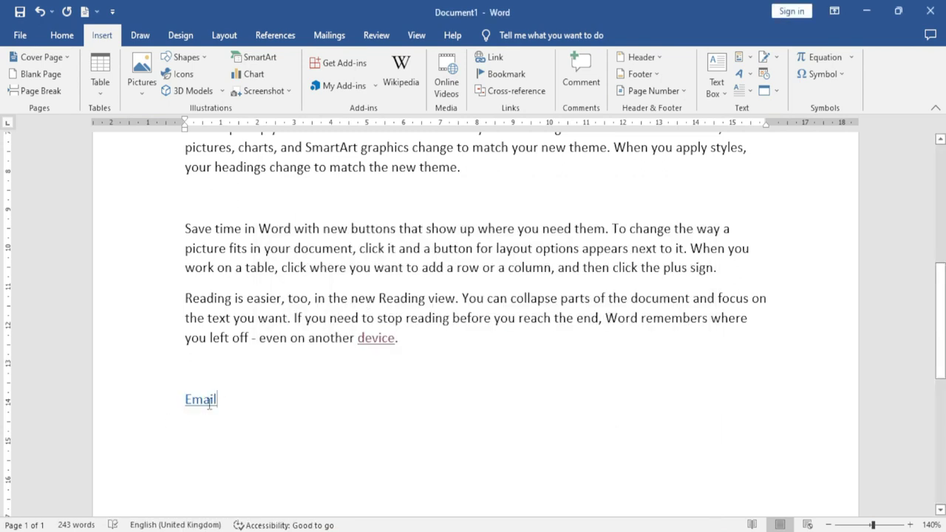
mouse_move(198, 401)
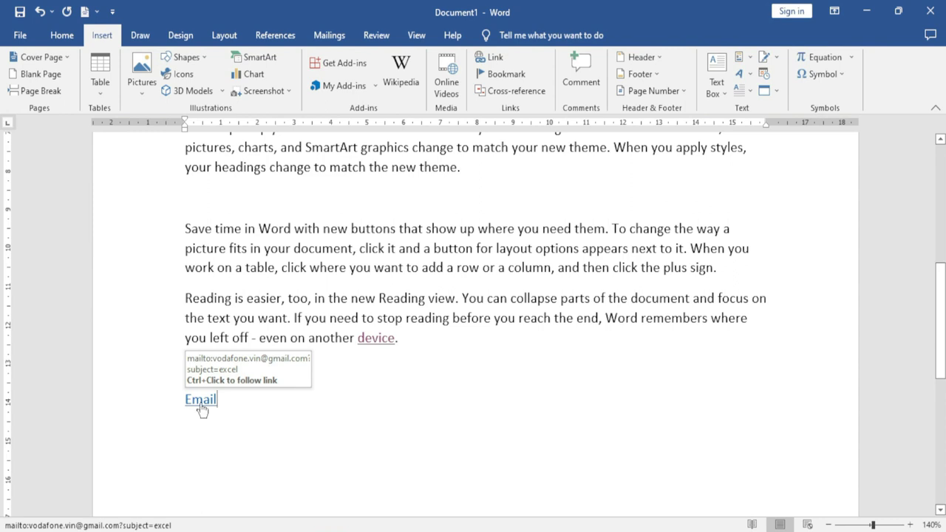
- Follow the Email link and choose Google in Mail's Add an account window
ctrl+click(200, 407)
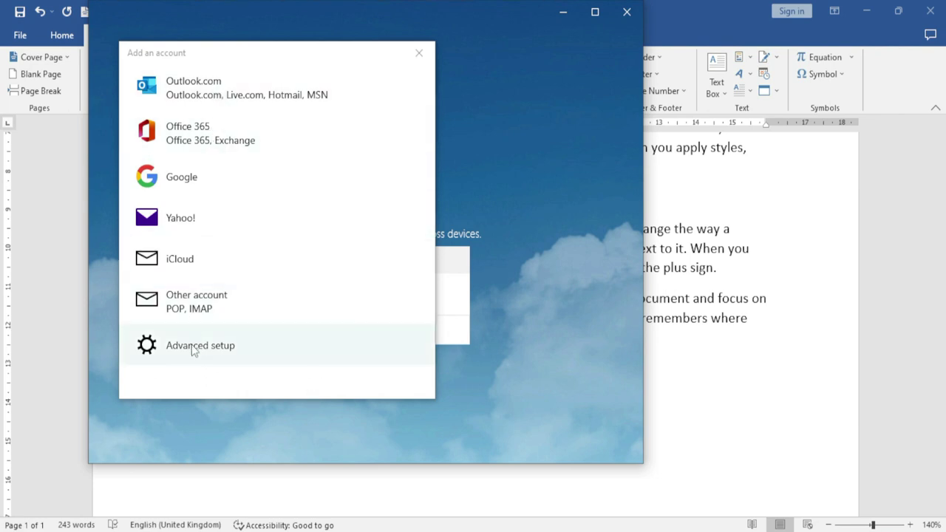
click(194, 183)
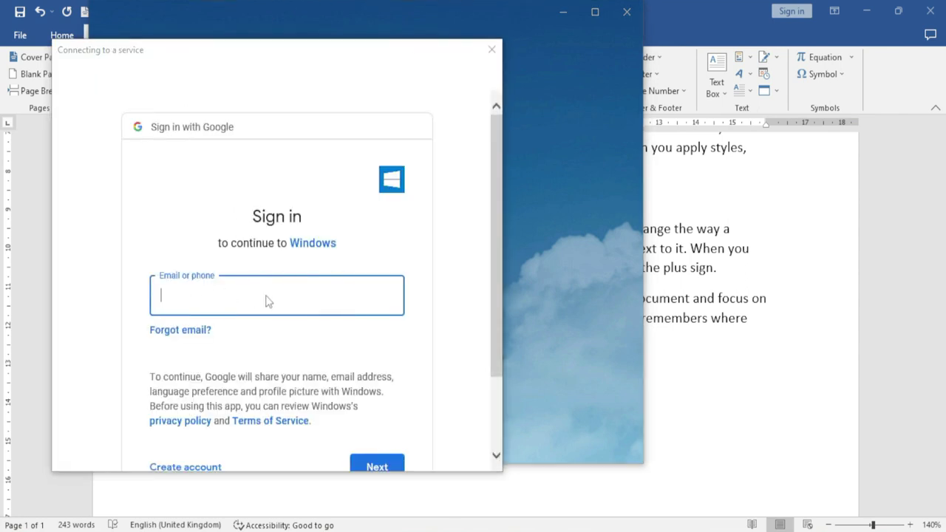
scroll(281, 311, down, 2)
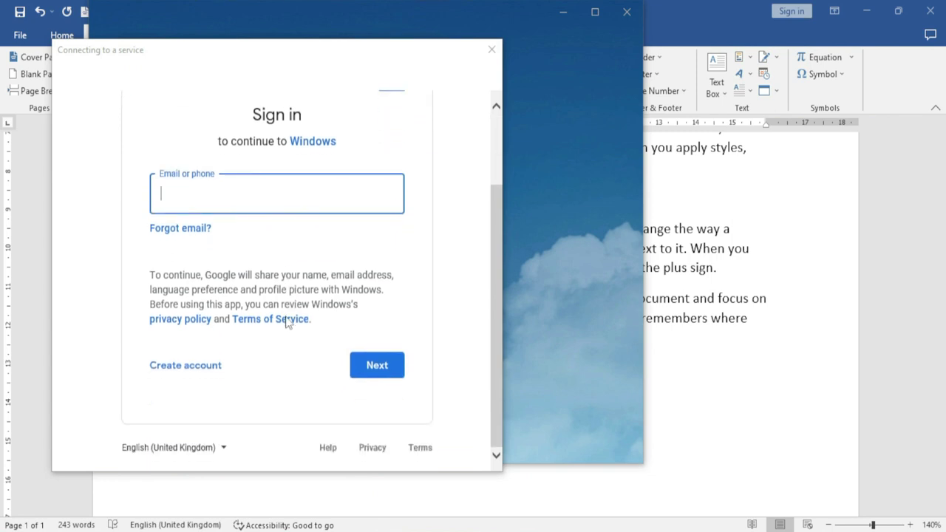
scroll(343, 370, up, 1)
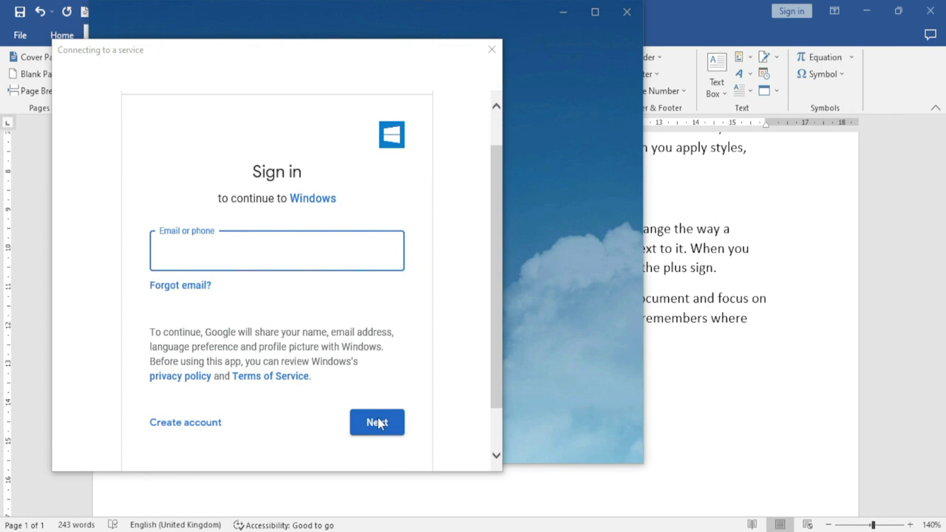
scroll(296, 215, up, 1)
scroll(296, 237, down, 2)
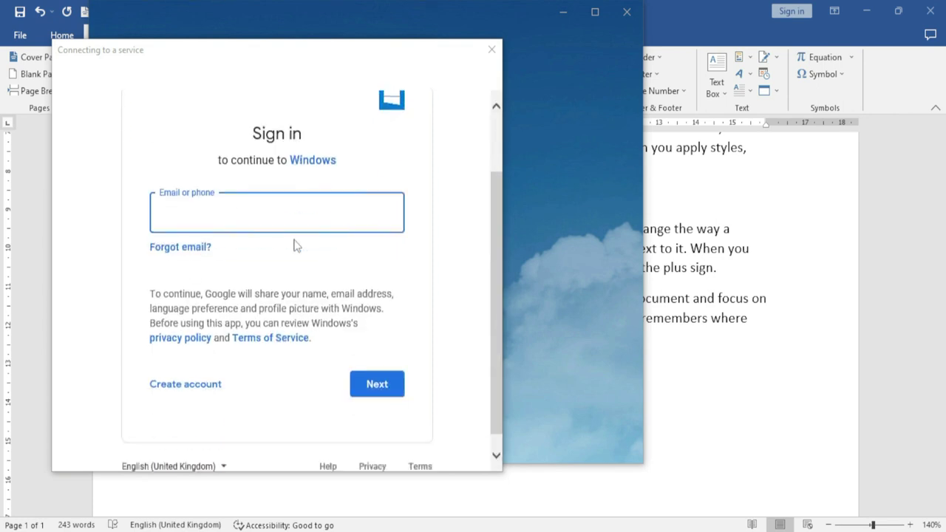
scroll(375, 204, up, 2)
- Close the Google sign-in and add-account windows, then close Mail to return to Word
click(493, 50)
click(423, 59)
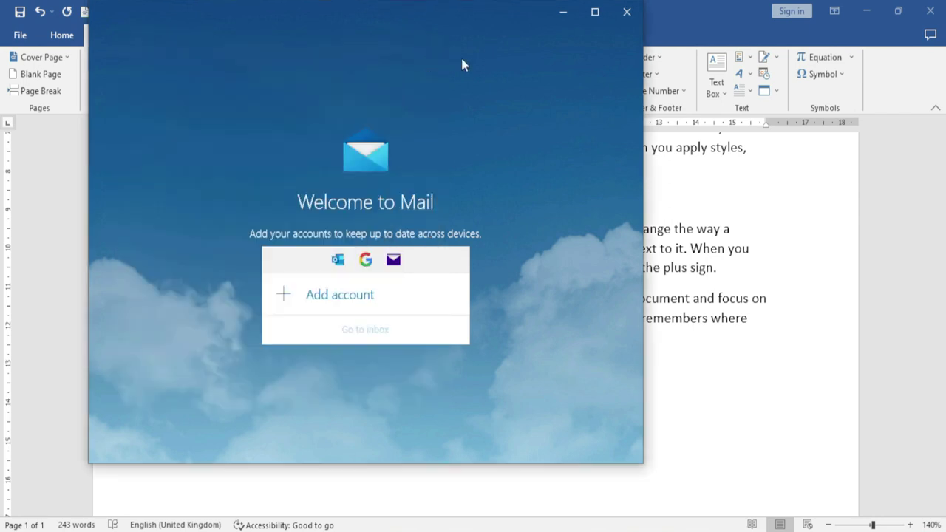
click(331, 296)
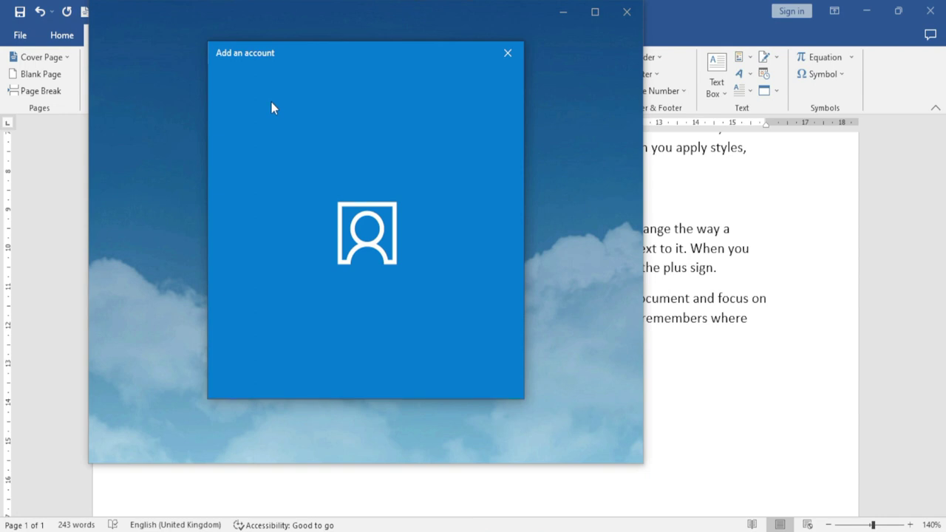
click(508, 52)
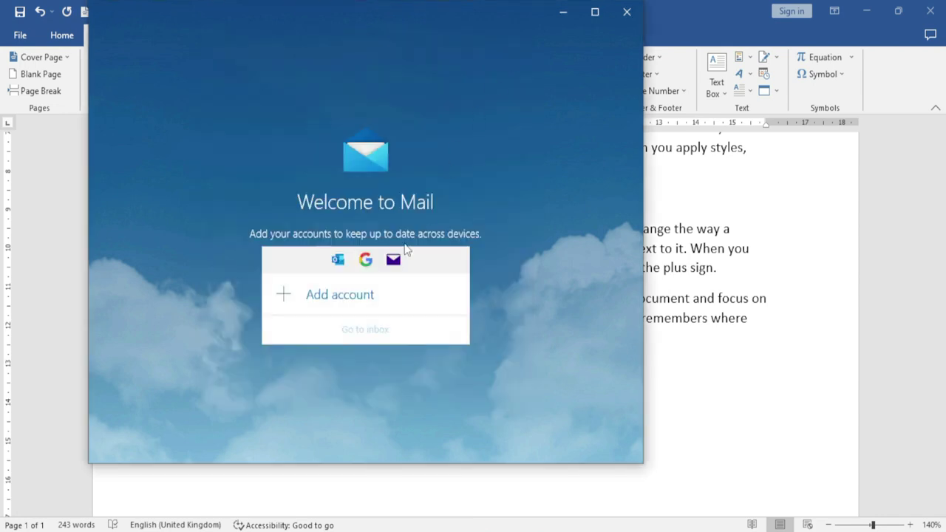
click(626, 13)
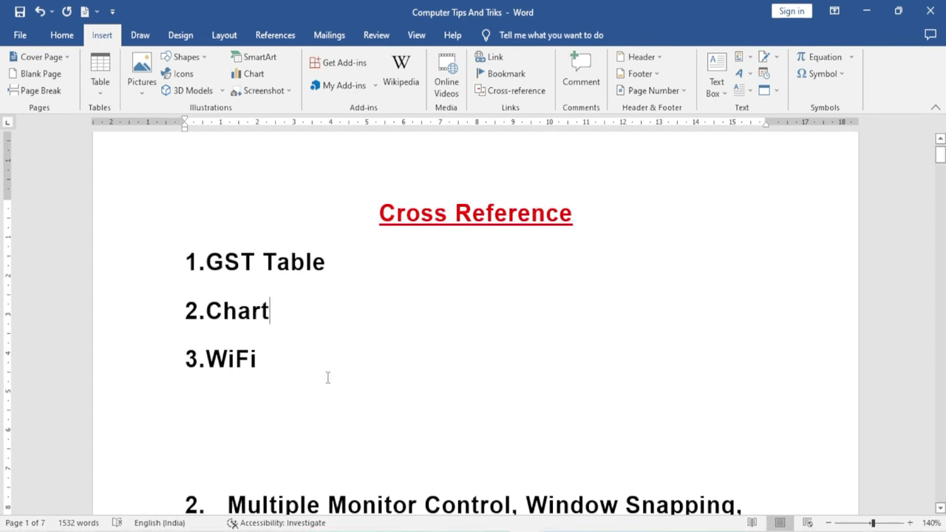
- Select the GST Table list item and scroll down and back to compare it with the document
drag(207, 267, 326, 266)
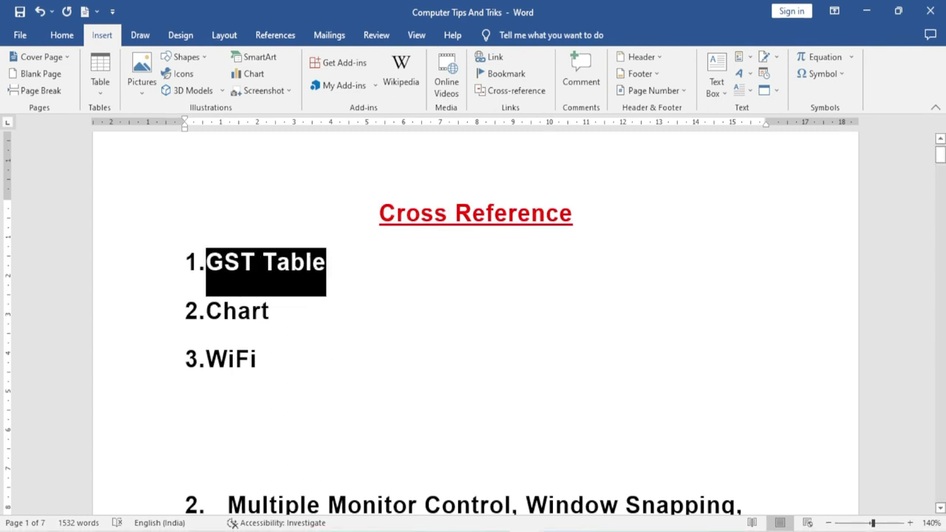
click(325, 322)
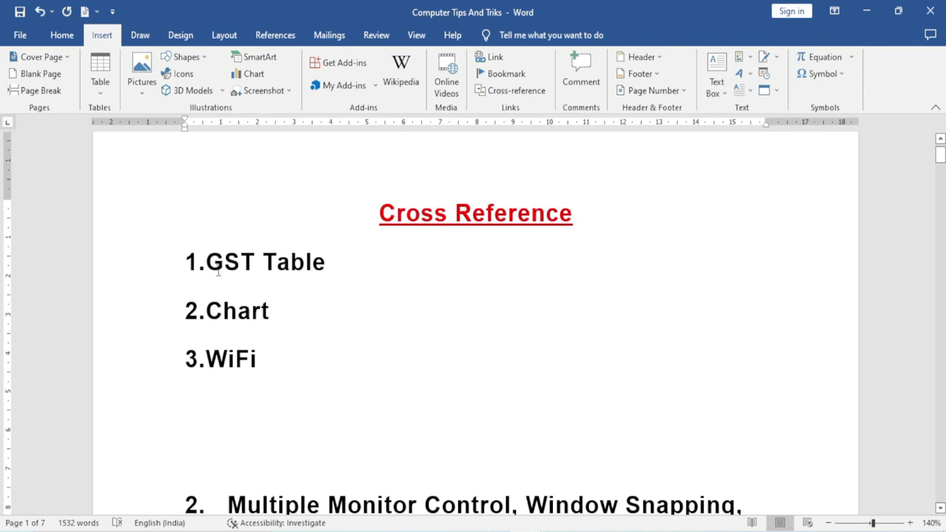
scroll(321, 342, down, 3)
scroll(322, 348, down, 4)
scroll(324, 356, down, 5)
scroll(324, 357, down, 5)
scroll(324, 357, down, 3)
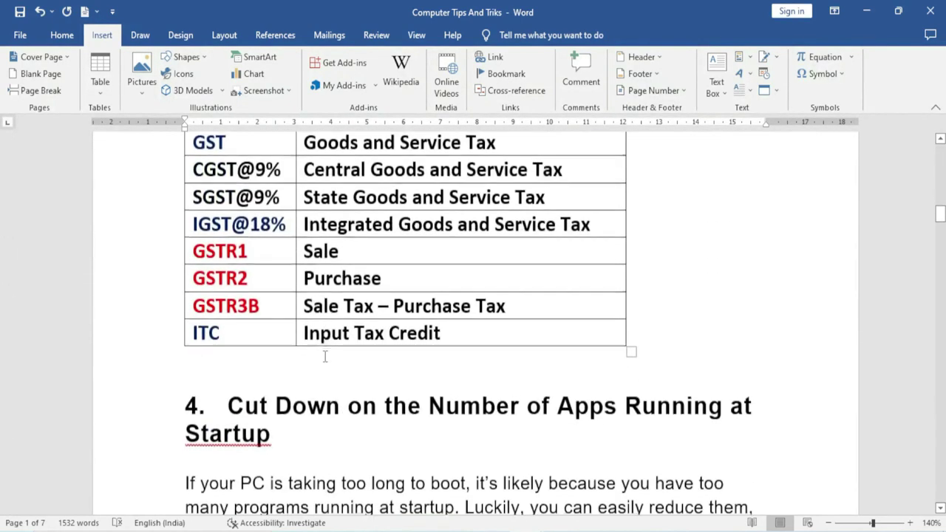
scroll(323, 355, up, 2)
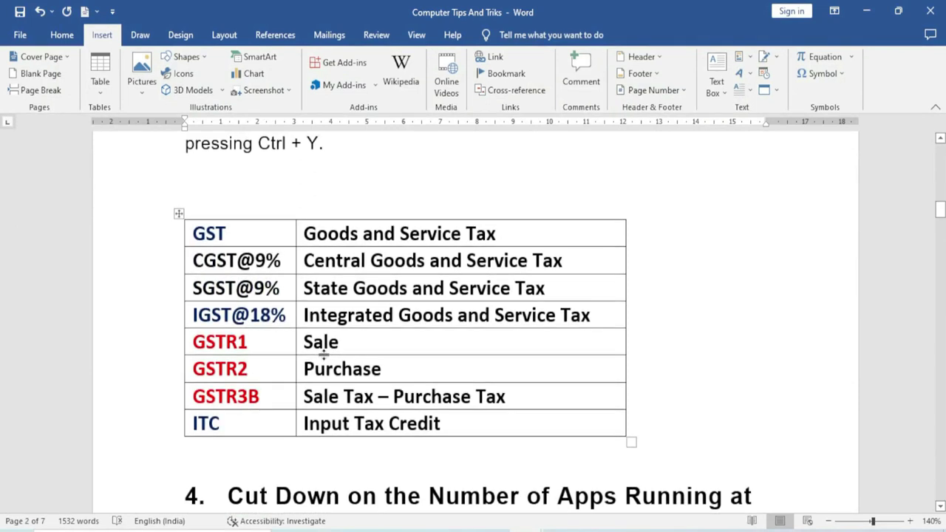
scroll(323, 355, up, 3)
scroll(323, 356, up, 5)
scroll(324, 357, up, 4)
scroll(325, 358, up, 5)
scroll(325, 357, up, 3)
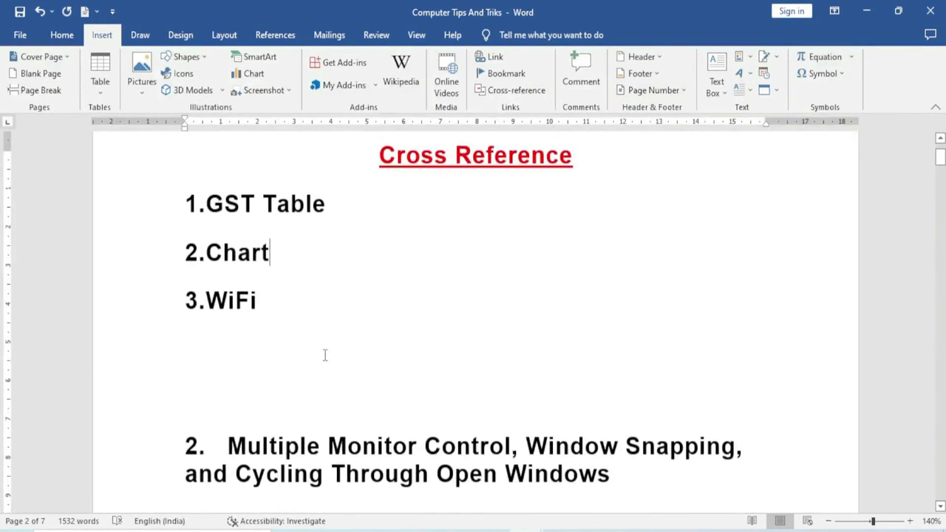
- Select Chart in the Cross Reference list and scroll down to view the bar chart
double_click(240, 266)
scroll(364, 399, down, 4)
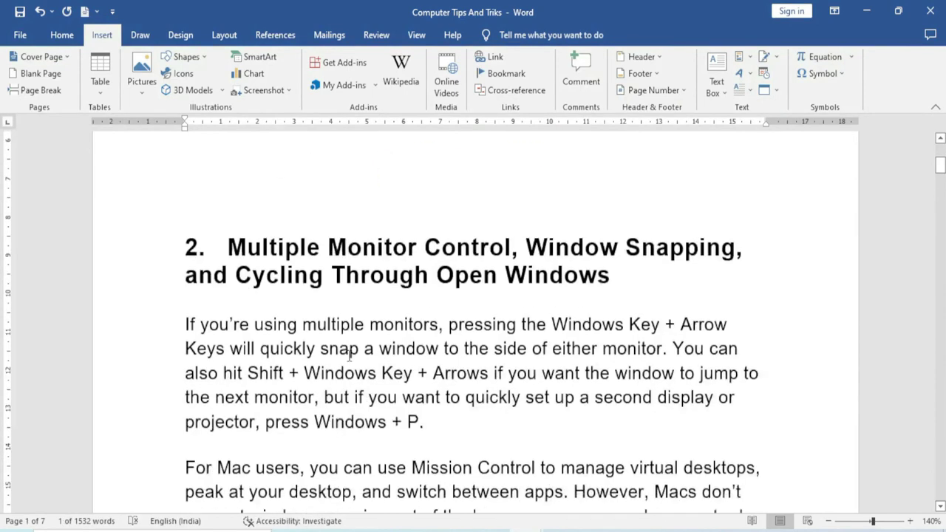
scroll(365, 399, down, 12)
scroll(364, 399, down, 4)
scroll(365, 399, down, 6)
scroll(365, 399, down, 5)
scroll(366, 399, down, 5)
scroll(365, 399, down, 5)
scroll(365, 399, down, 9)
scroll(366, 401, down, 5)
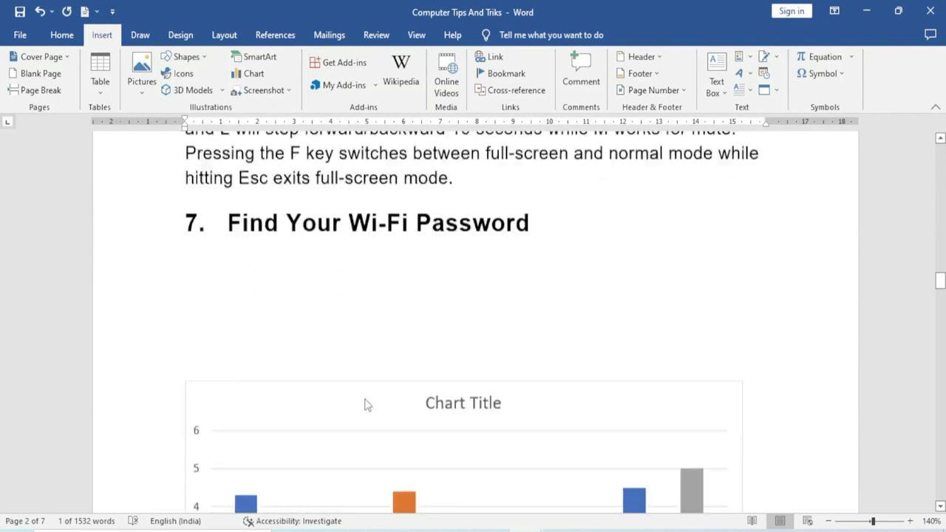
scroll(368, 405, down, 3)
scroll(367, 405, down, 3)
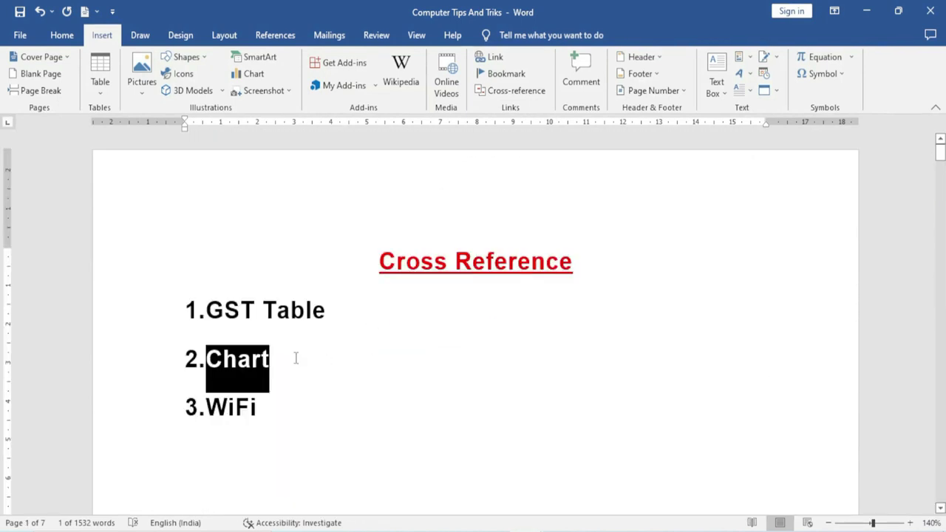
- Return the caret after Chart in the list, then scroll down to the GST table
click(296, 359)
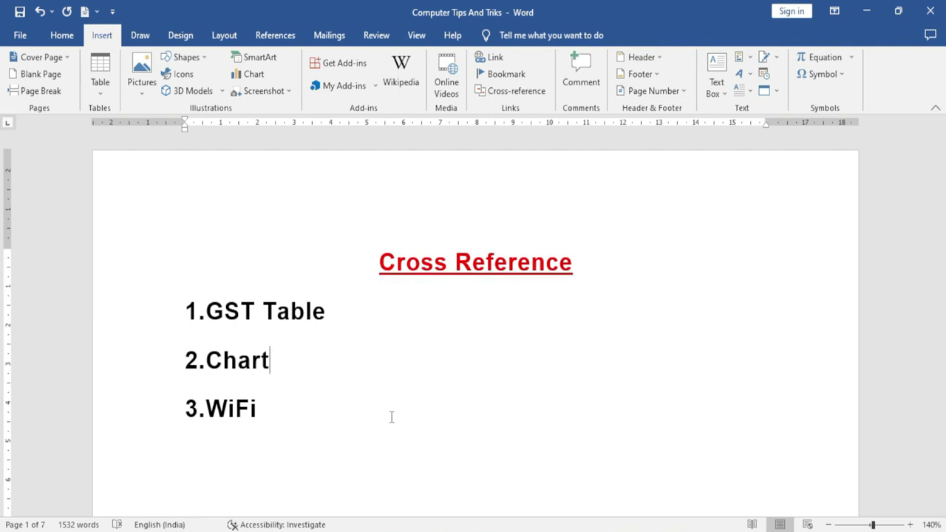
scroll(392, 418, down, 3)
scroll(392, 417, down, 5)
scroll(392, 417, down, 4)
scroll(392, 418, down, 3)
scroll(391, 418, down, 3)
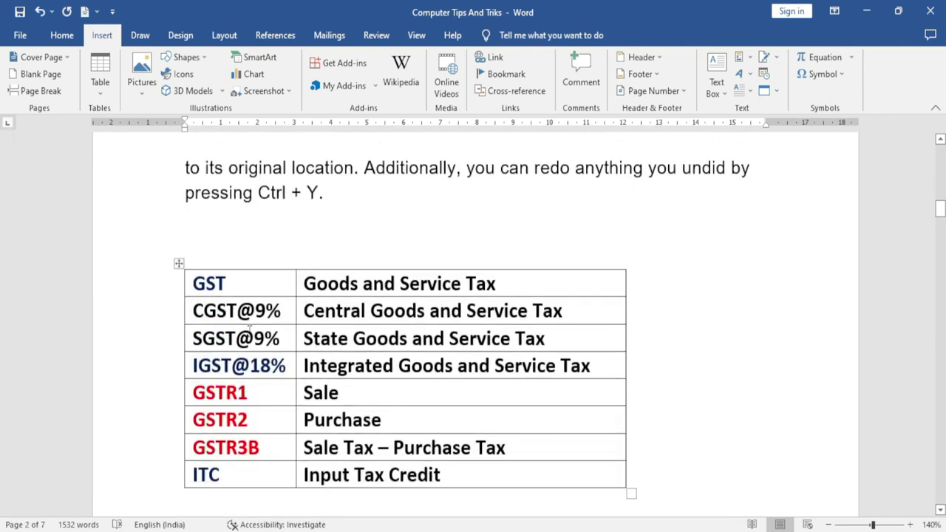
- Start a caption on the GST table with text 'Gst' and label Table
click(178, 264)
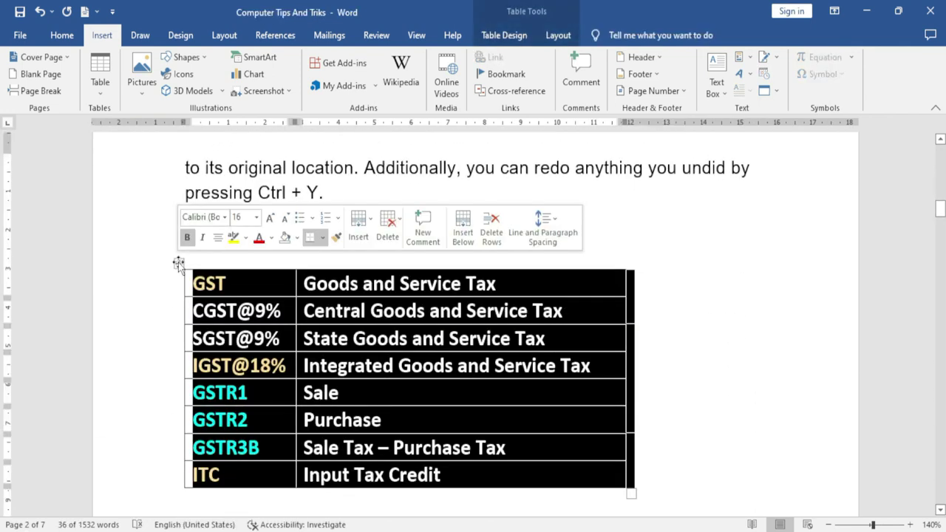
right_click(179, 263)
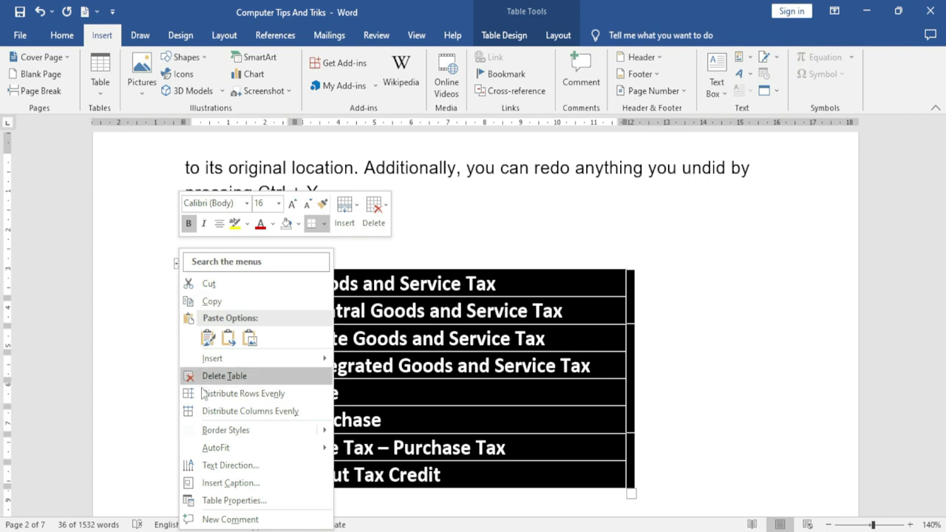
click(260, 485)
drag(488, 185, 540, 226)
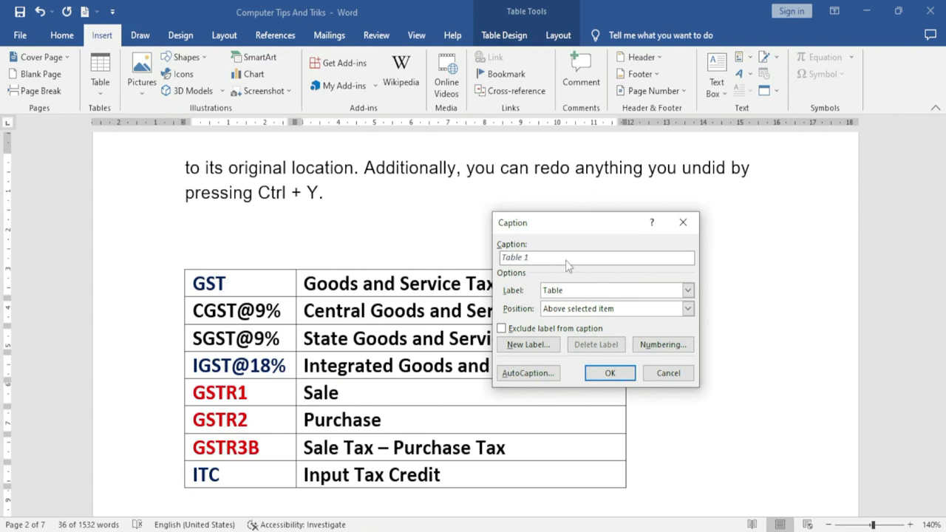
text( Gst)
click(572, 293)
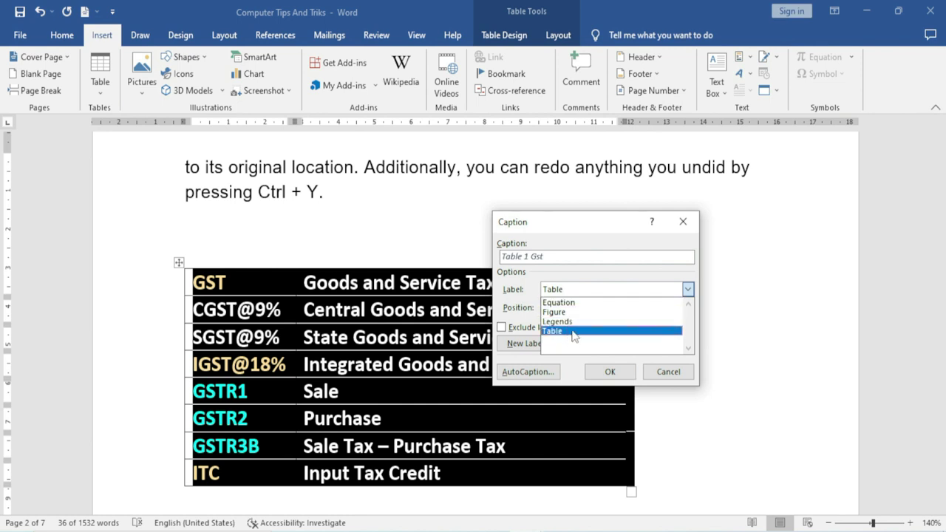
click(575, 332)
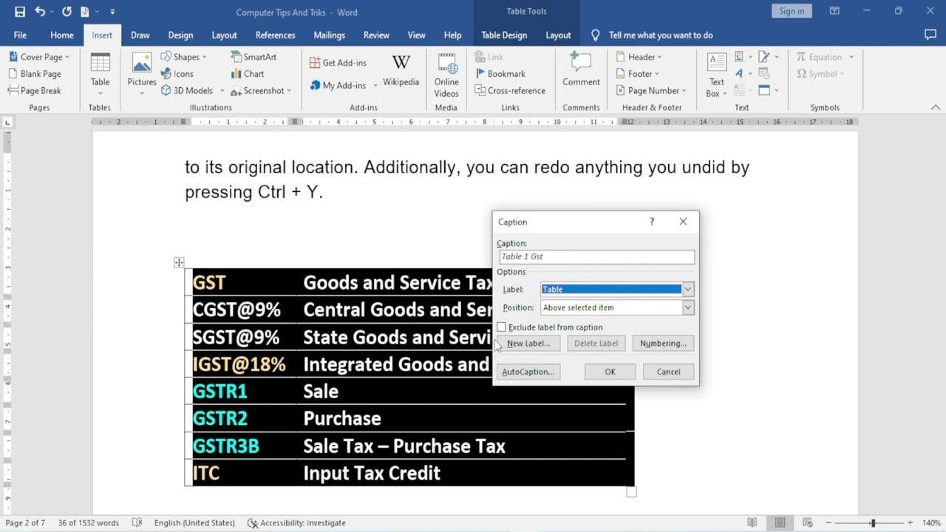
- Position the caption above the table, discard a new 'gst' label, and insert 'Table 1 Gst'
click(576, 309)
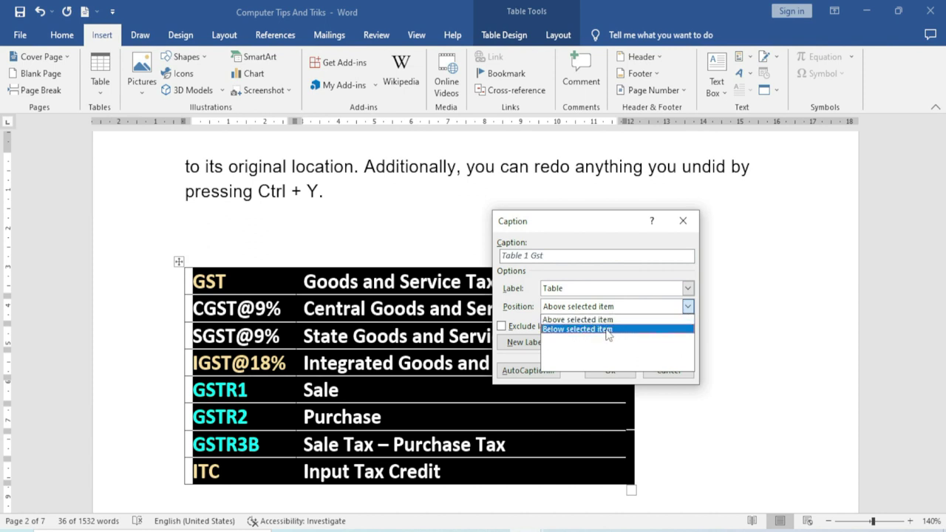
click(607, 321)
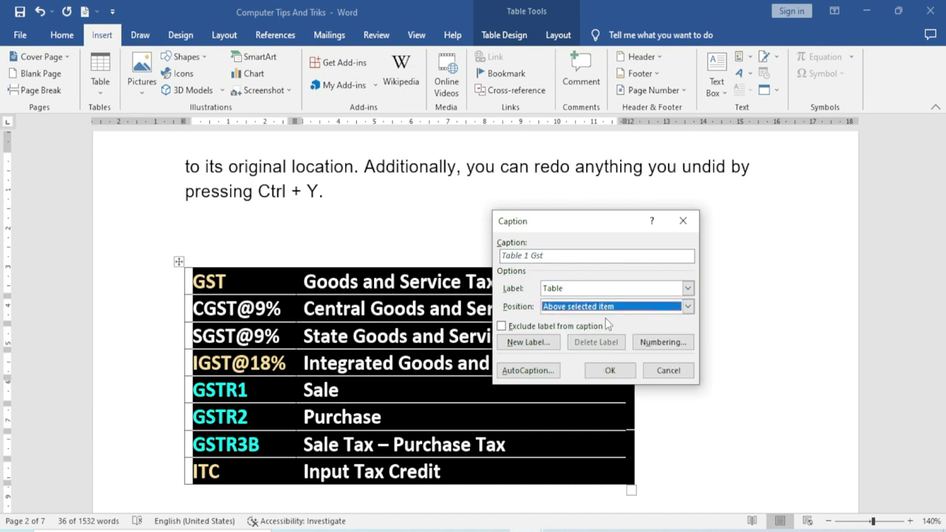
click(587, 290)
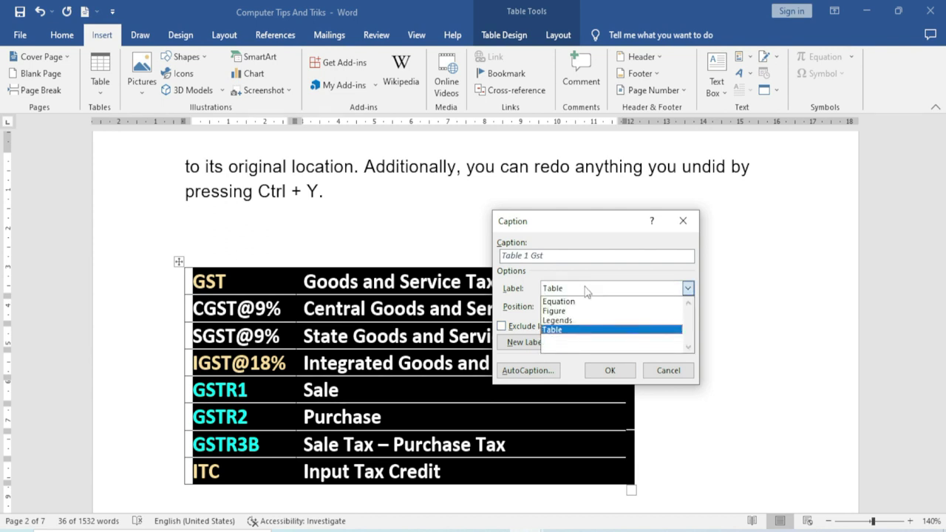
click(522, 344)
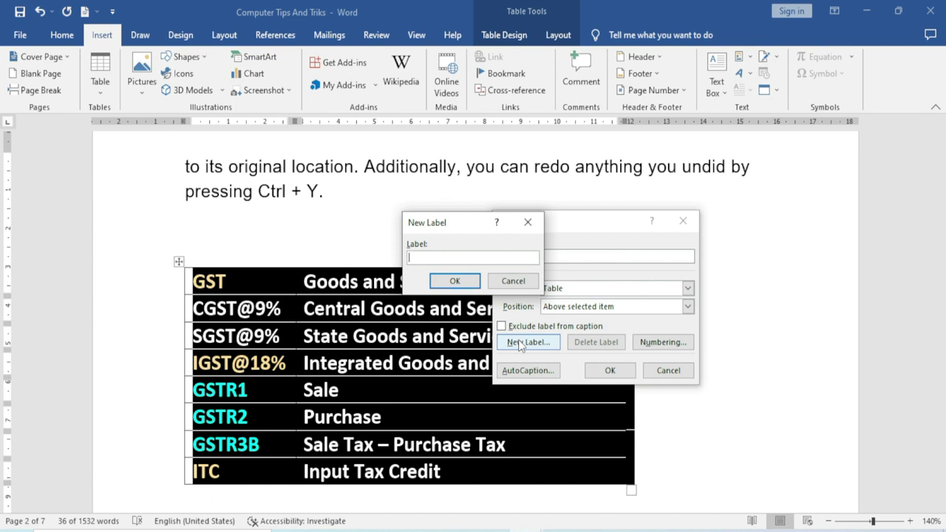
text(gst)
key(Tab)
key(Tab)
key(Return)
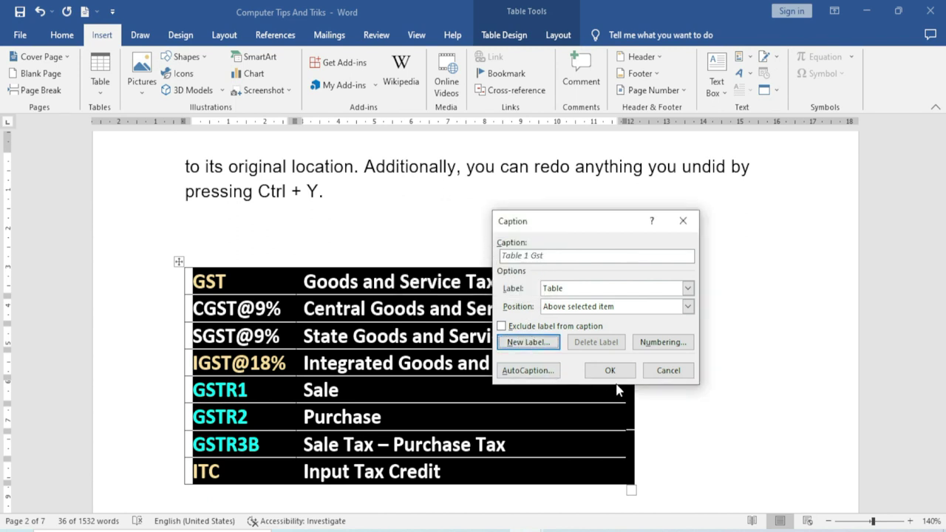
click(616, 372)
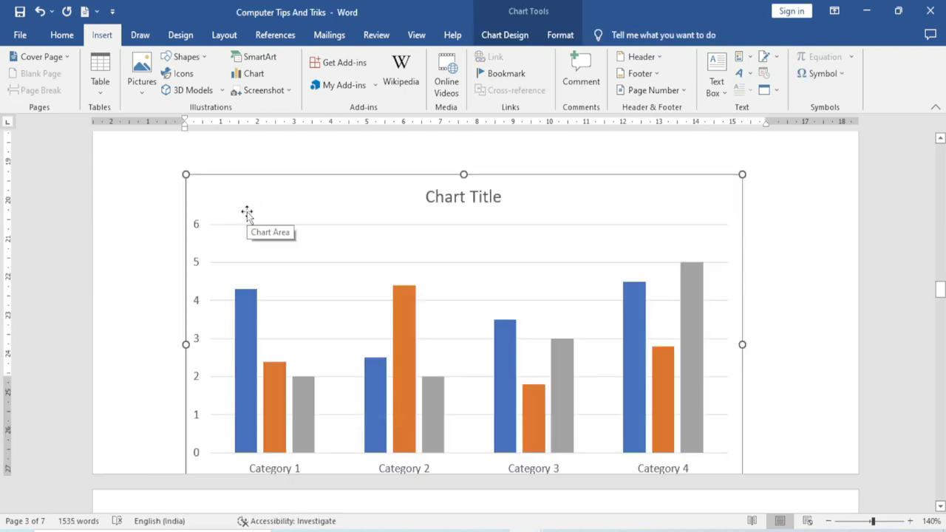
- Caption the bar chart 'Chart 1 Chart', positioned above it, using a new Chart label
right_click(245, 207)
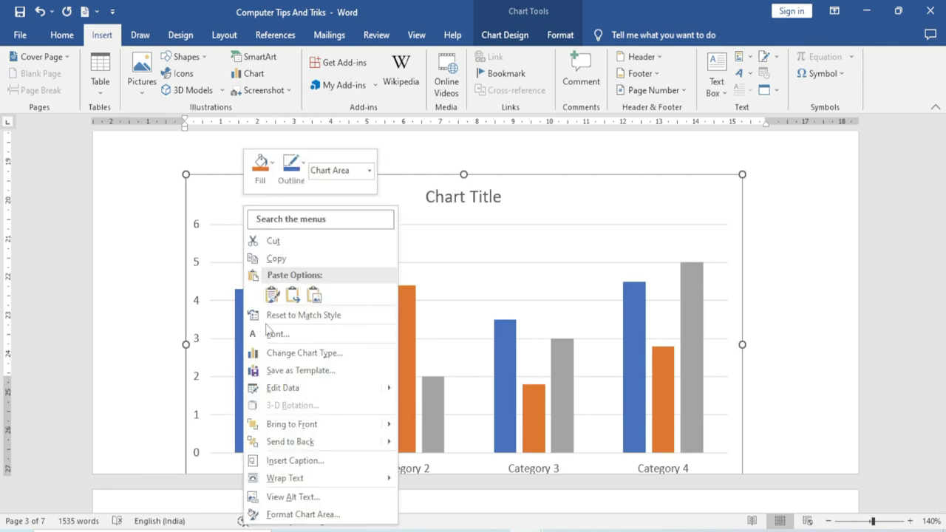
click(321, 456)
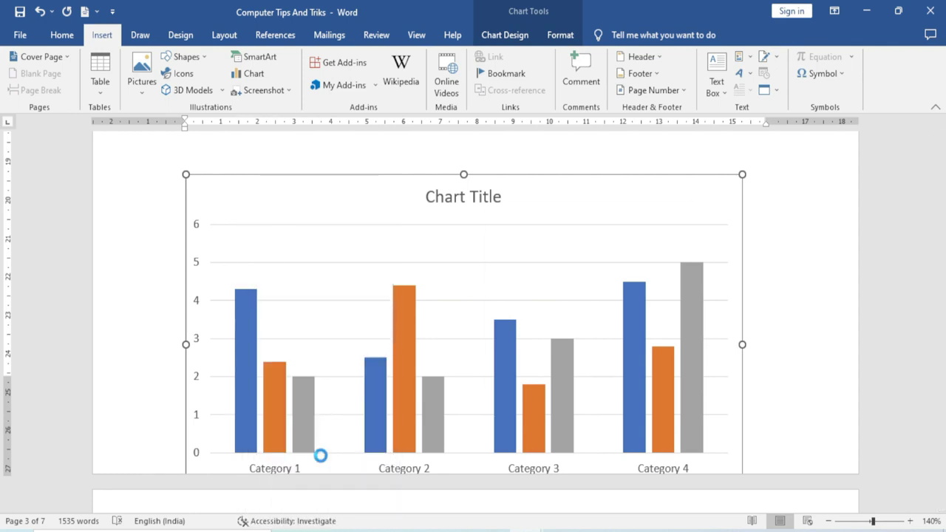
drag(554, 218, 468, 218)
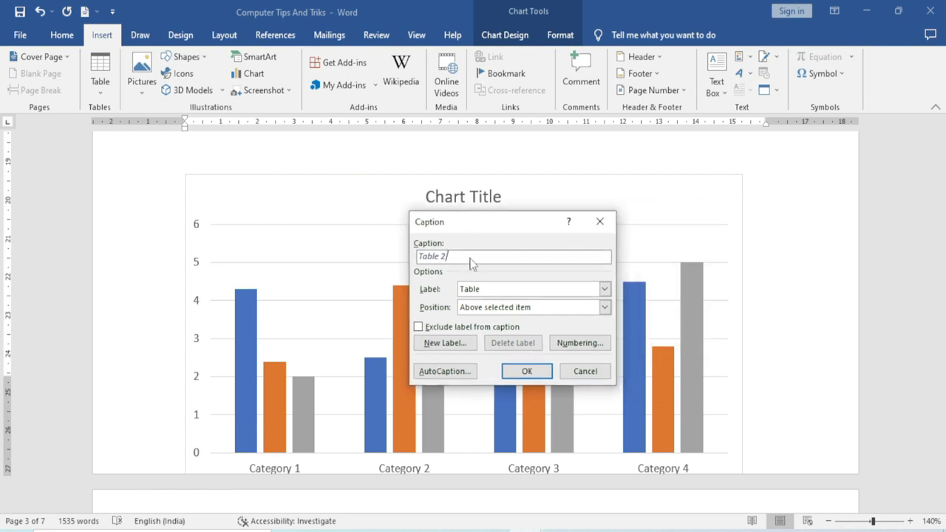
click(470, 259)
text(Chart)
click(605, 290)
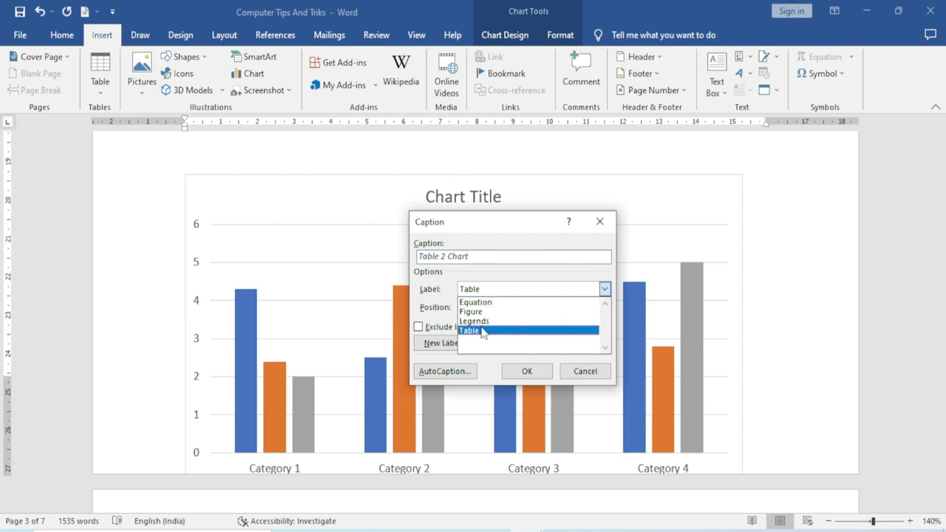
click(444, 344)
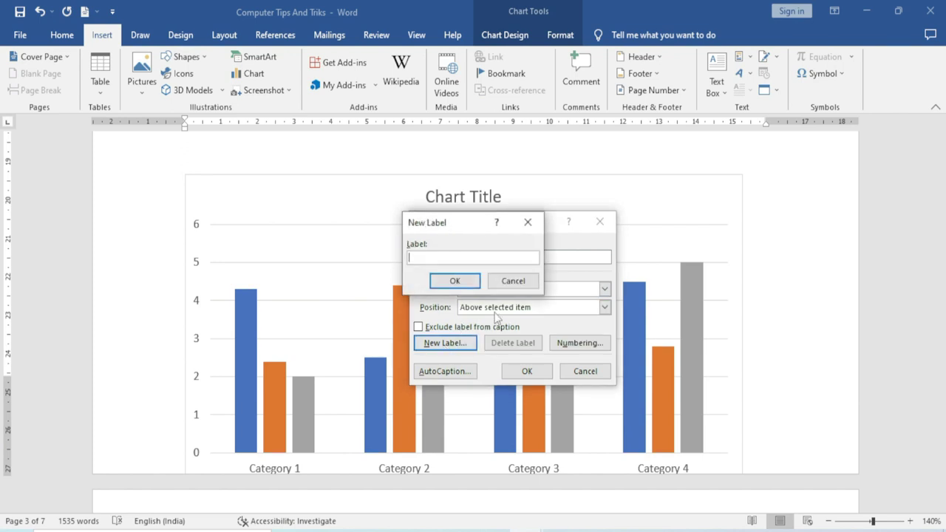
text(Chart)
click(454, 281)
click(481, 307)
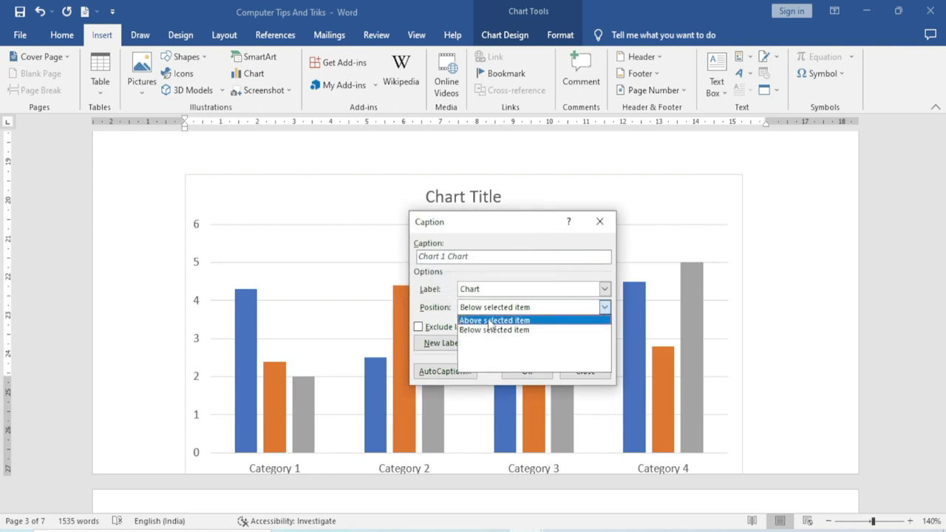
click(489, 321)
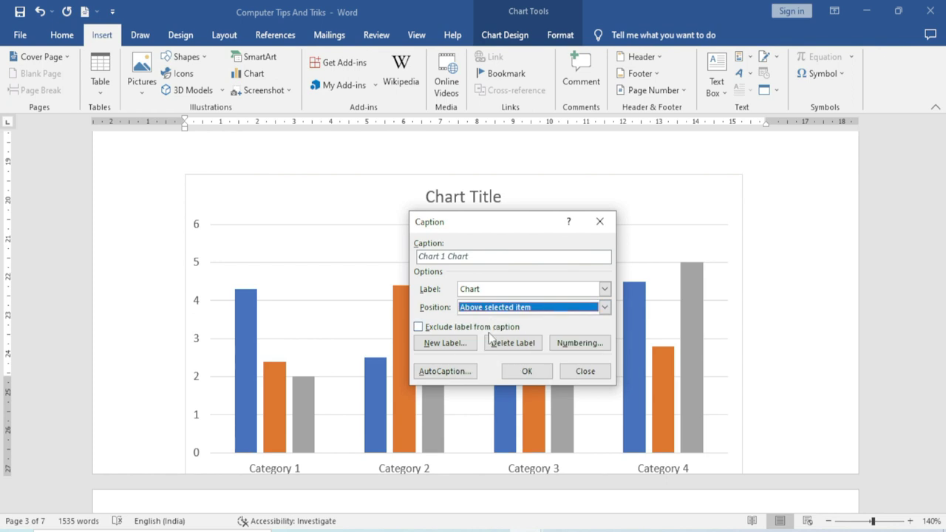
click(536, 377)
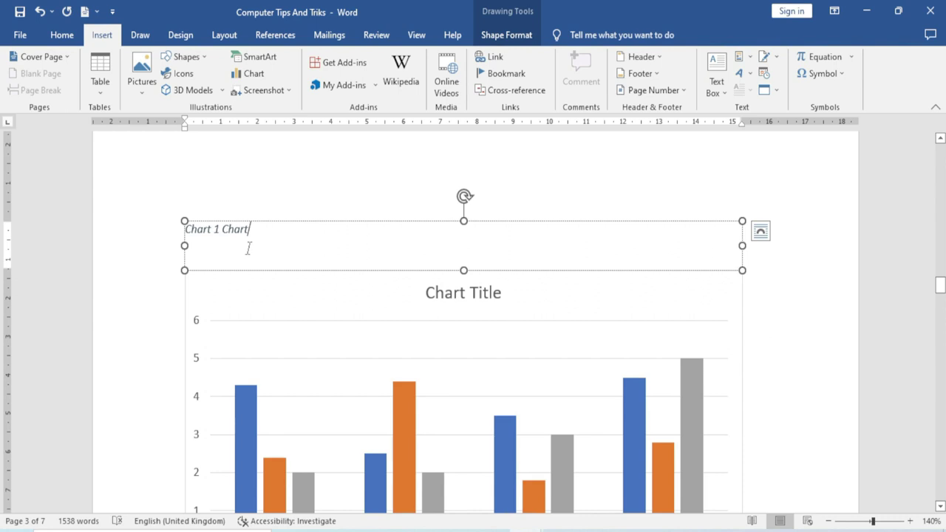
scroll(343, 366, down, 5)
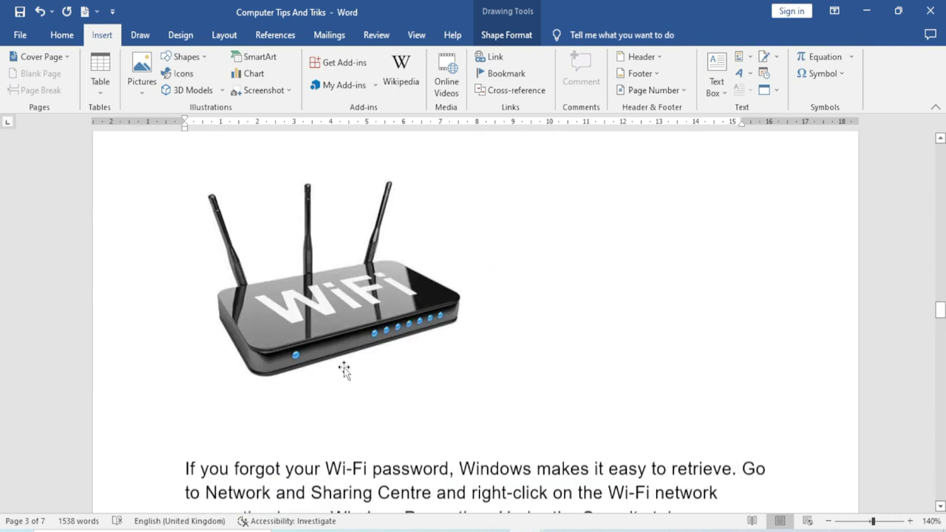
- Give the router picture a Figure-label caption reading 'Figure 1 WiFi', placed above it
drag(345, 368, 343, 370)
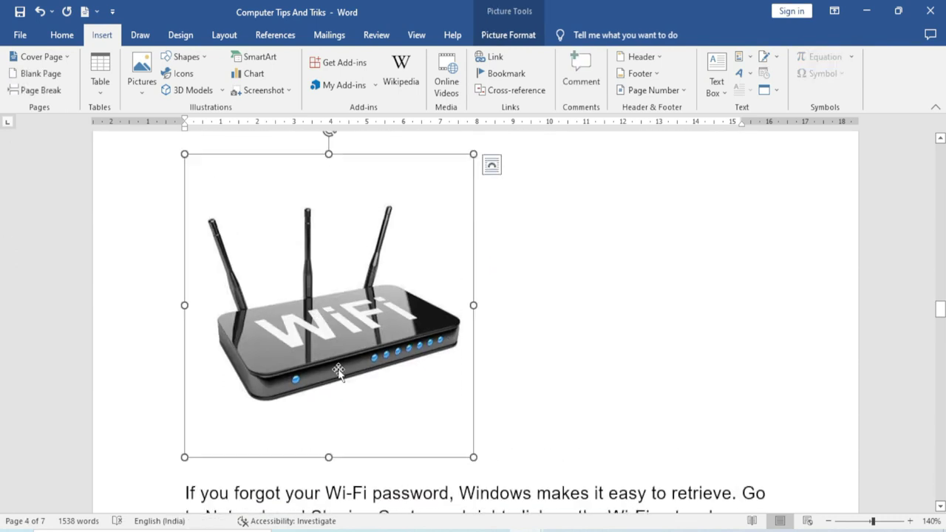
right_click(329, 323)
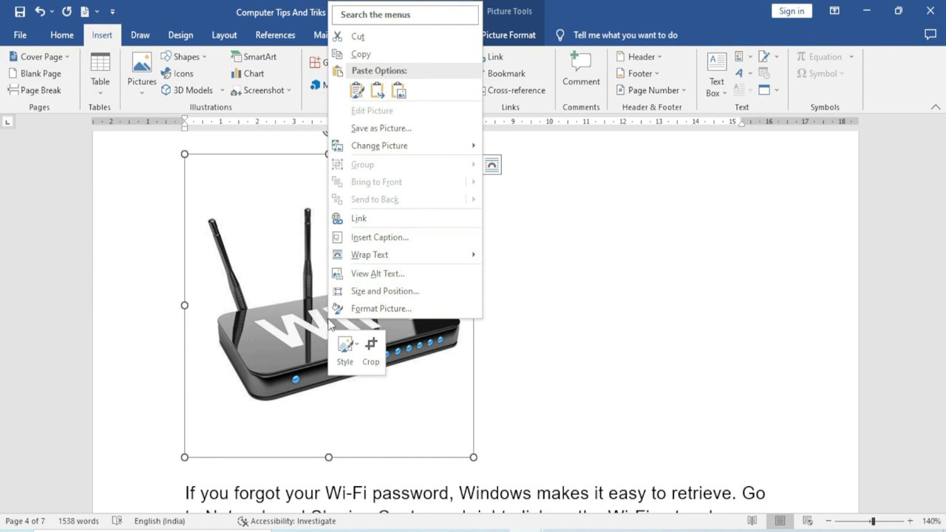
click(401, 240)
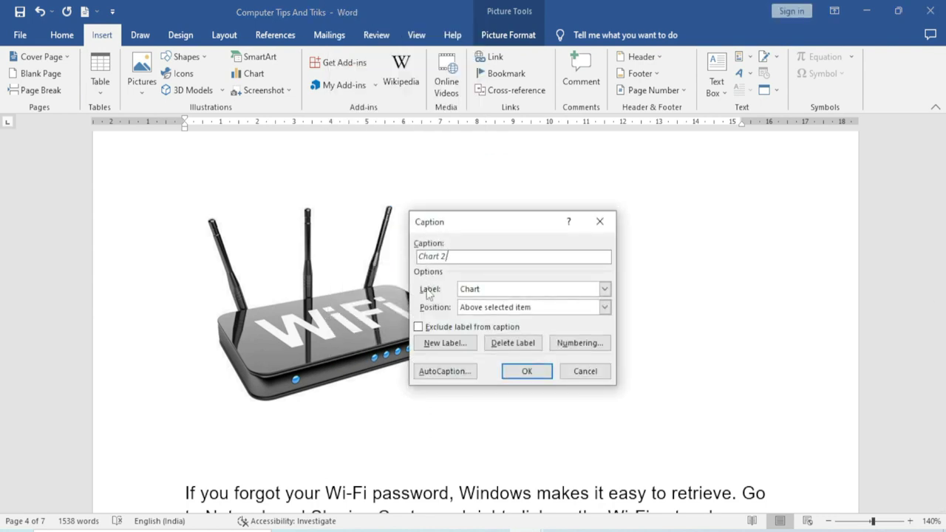
click(519, 290)
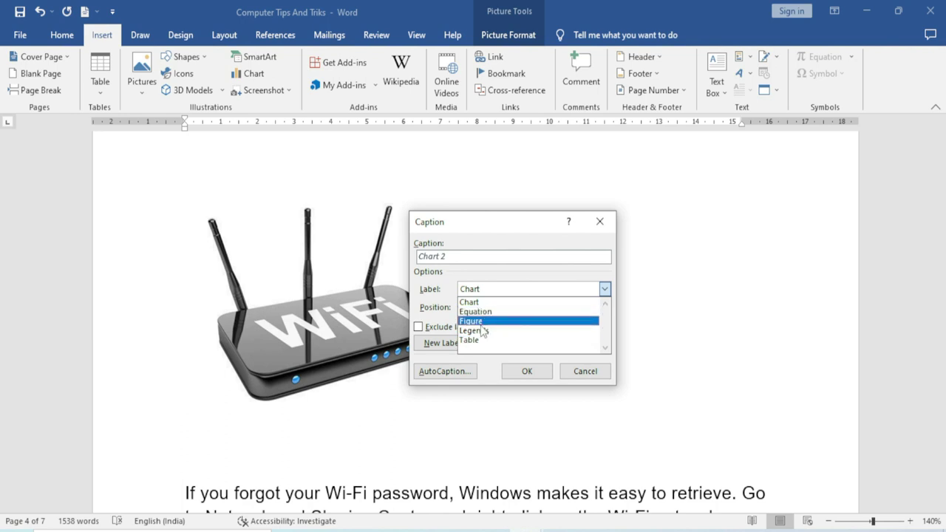
click(487, 322)
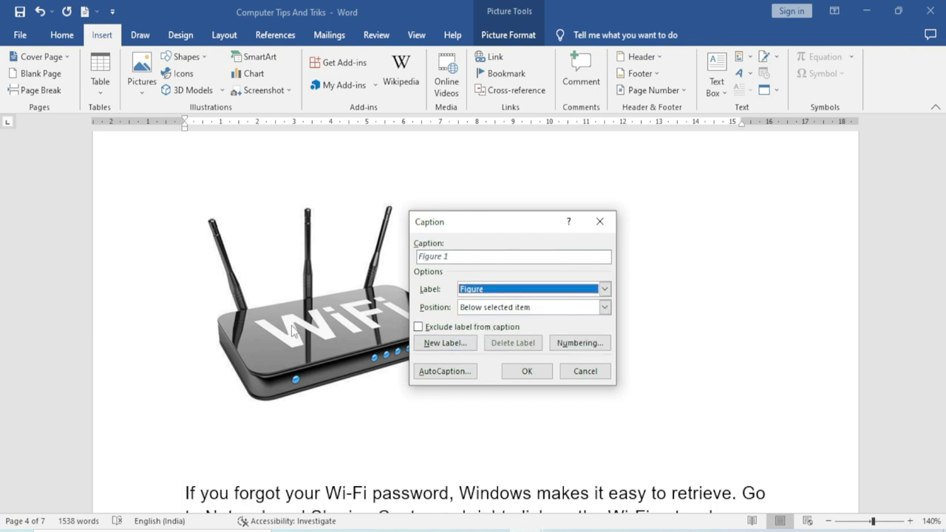
click(460, 257)
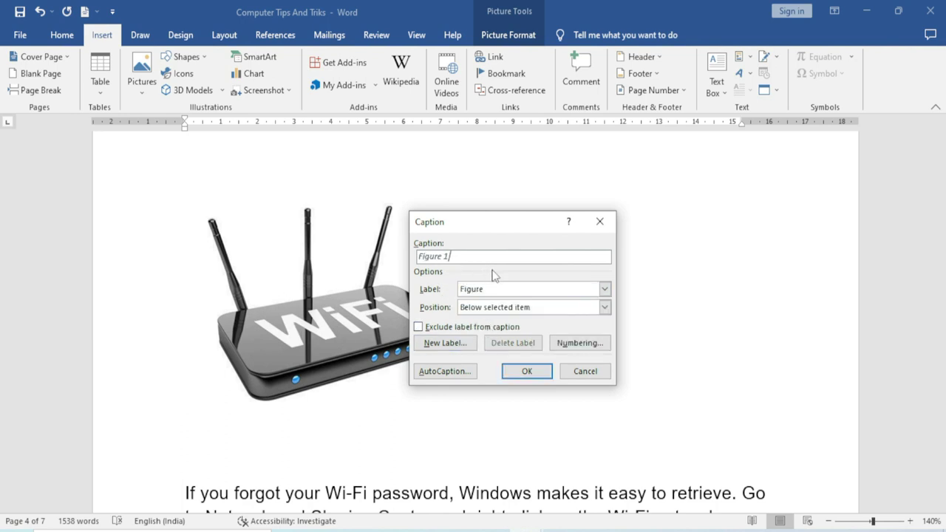
text(WiFi)
click(483, 308)
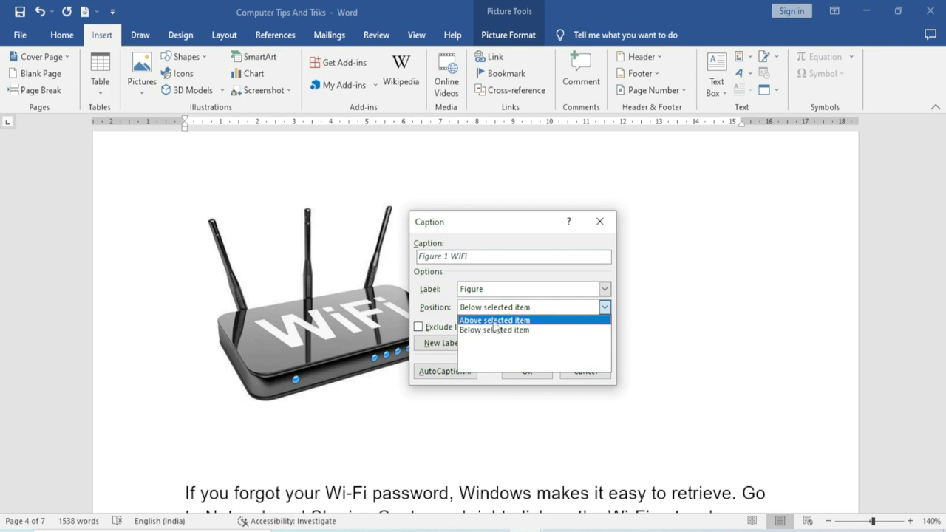
click(496, 320)
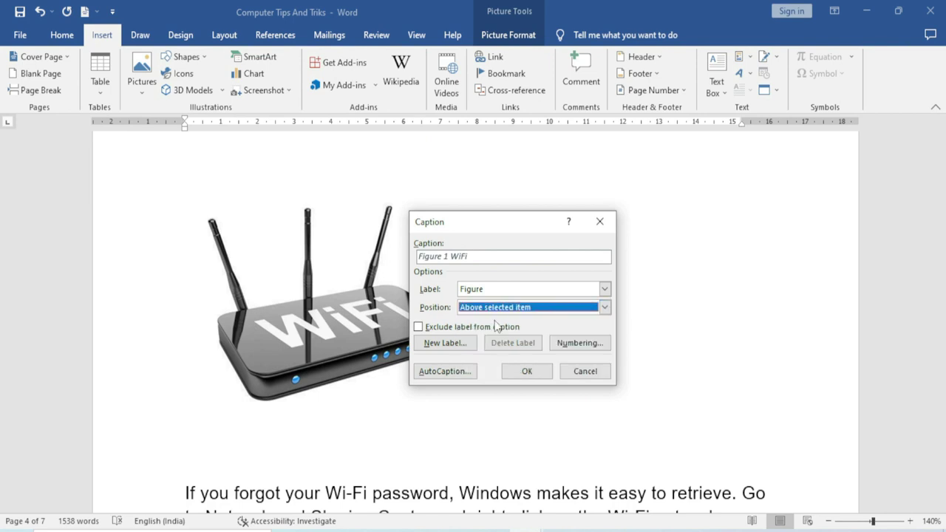
click(527, 371)
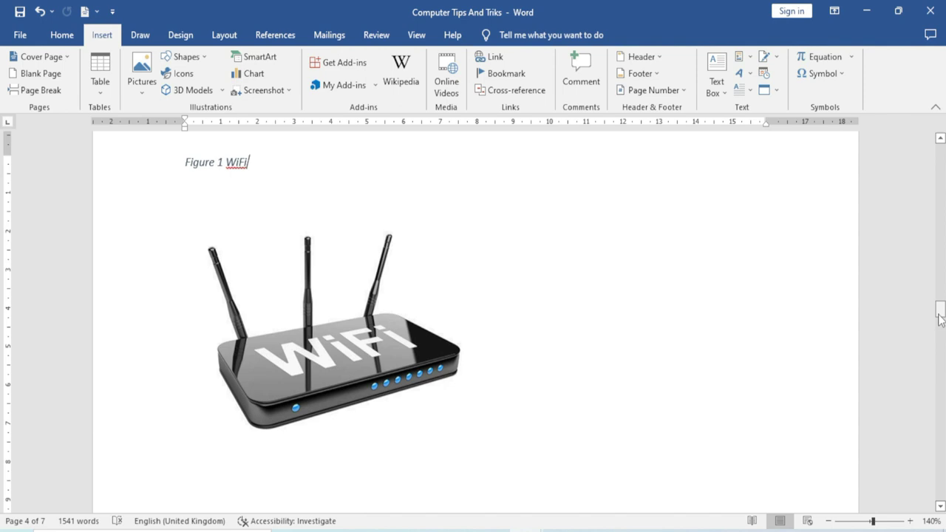
- Put the cursor after '1.GST Table' and open the Cross-reference dialog's reference types
drag(940, 316, 940, 159)
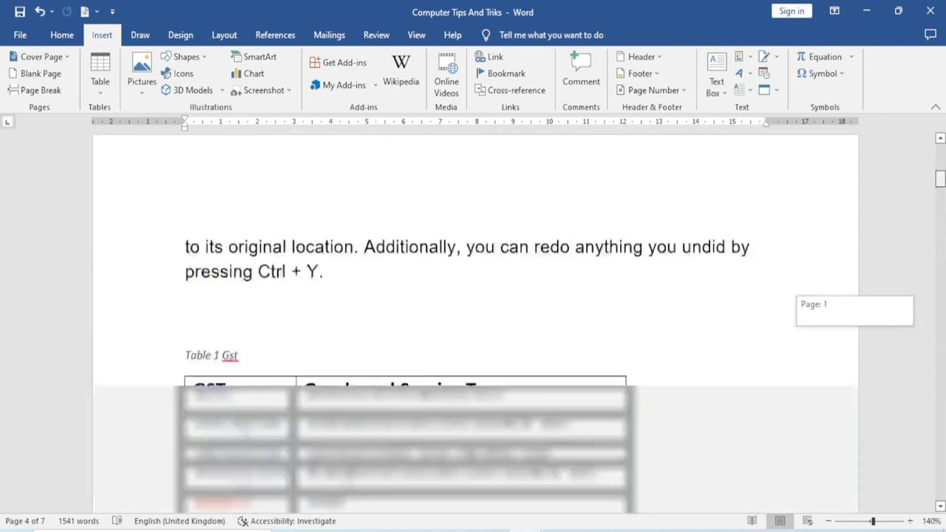
click(345, 229)
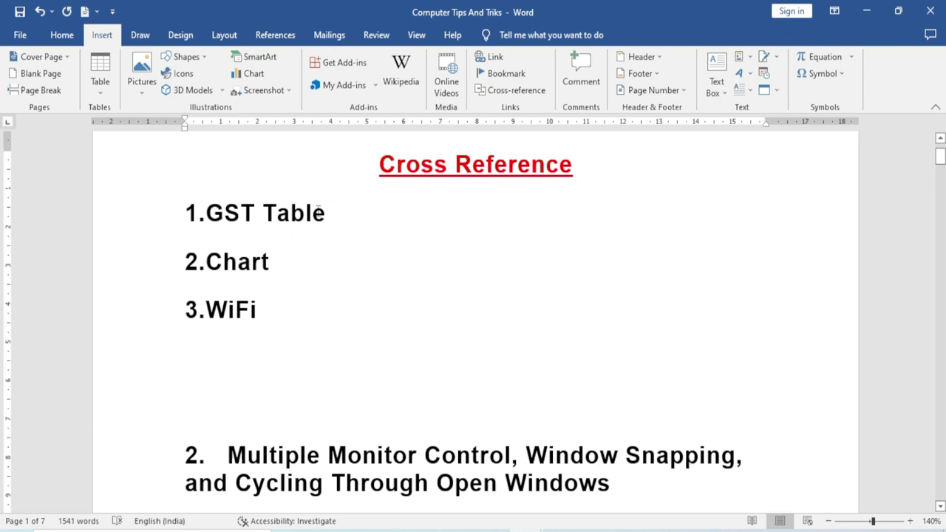
click(527, 95)
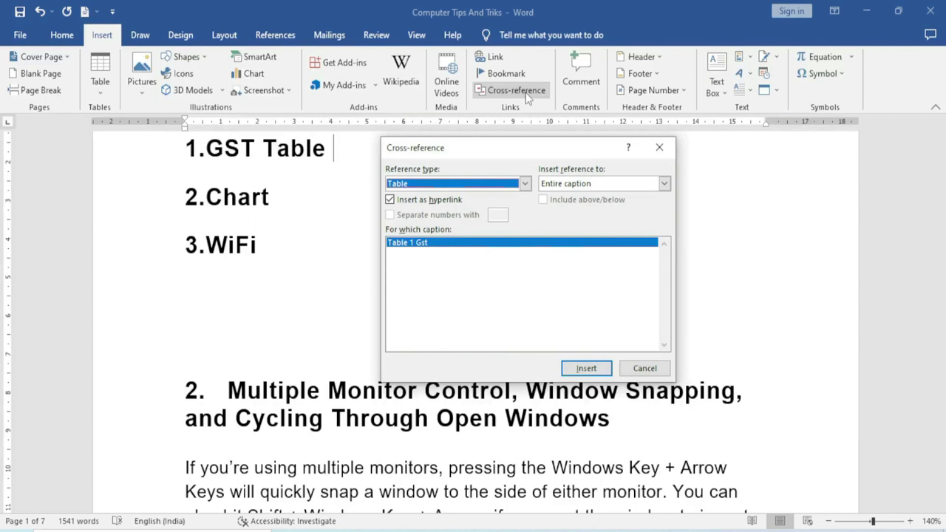
drag(471, 153, 522, 148)
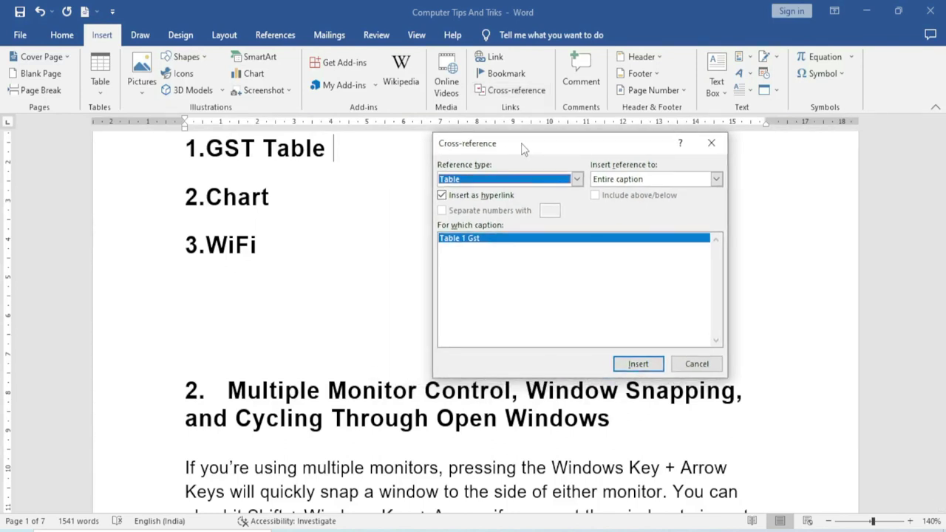
click(577, 179)
drag(577, 225, 578, 209)
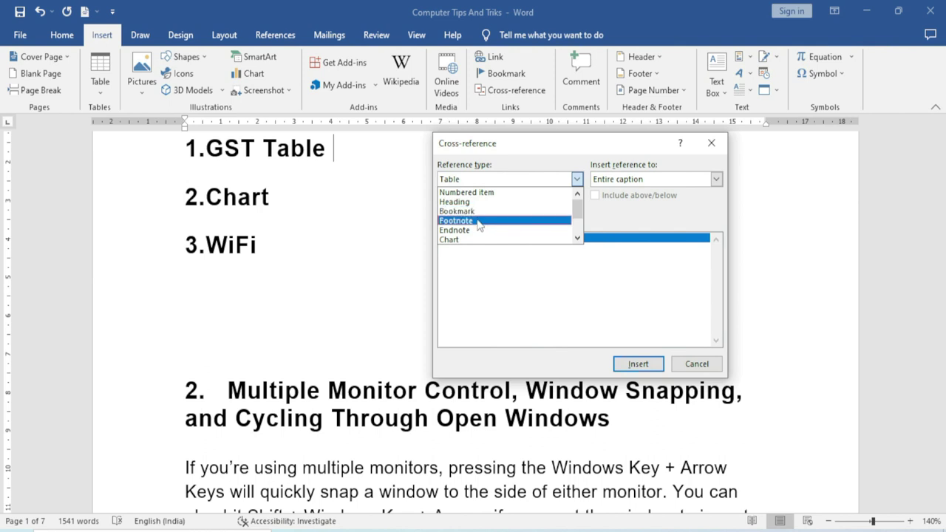
scroll(478, 235, down, 1)
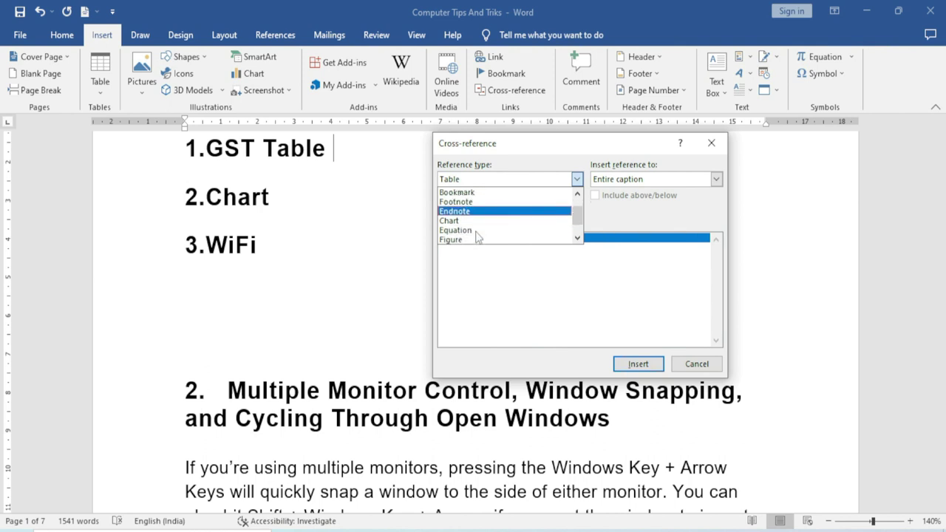
scroll(477, 237, down, 1)
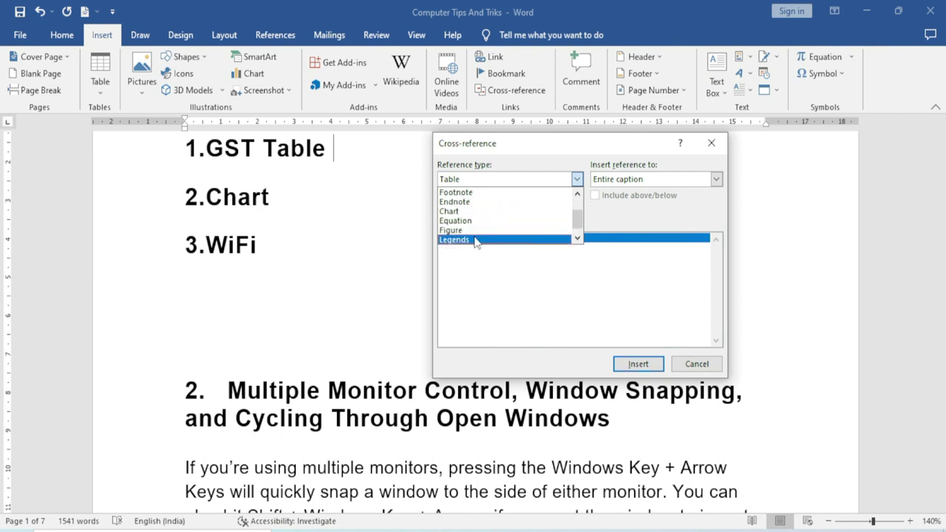
scroll(476, 239, up, 2)
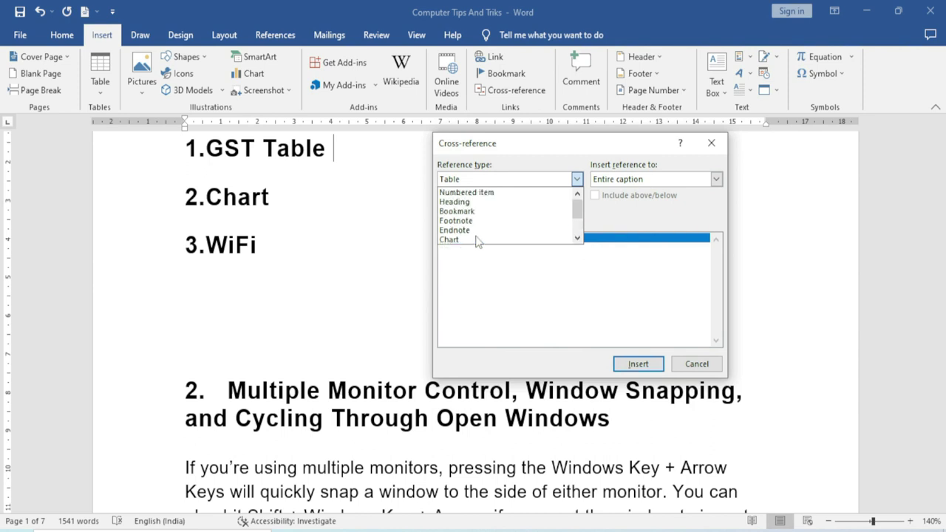
scroll(497, 233, down, 2)
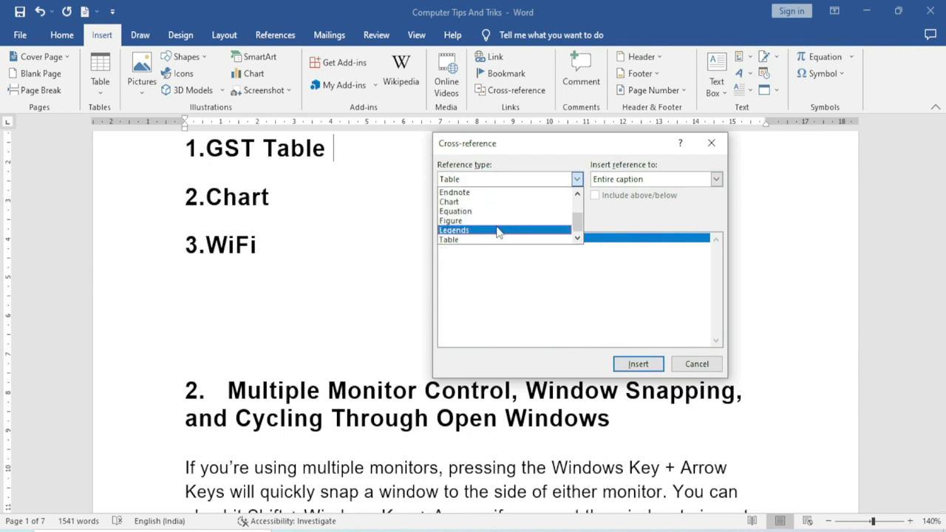
- Insert a Table cross-reference to 'Table 1 Gst' showing the entire caption
click(459, 241)
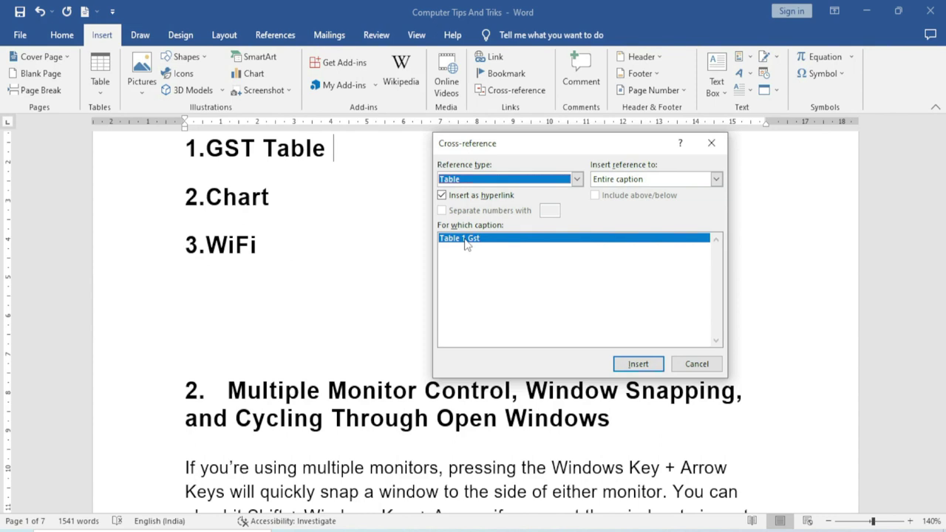
click(465, 241)
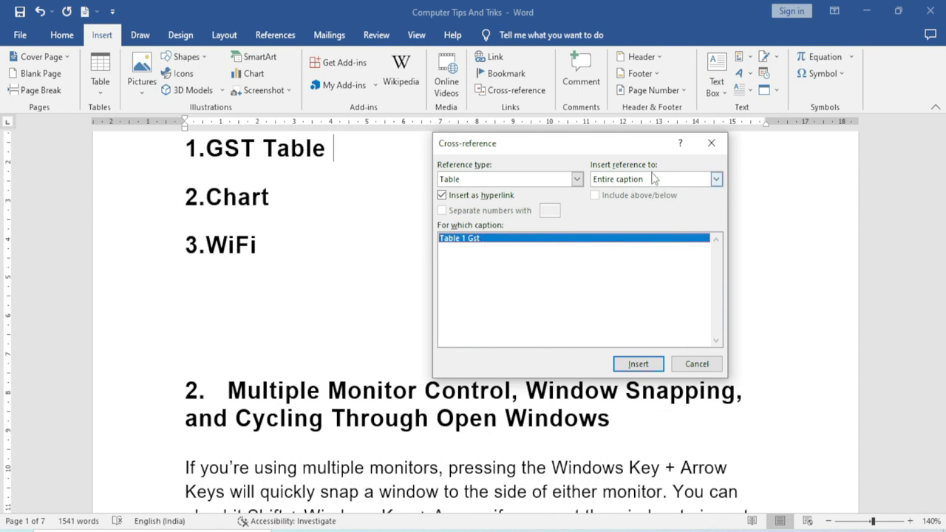
click(716, 181)
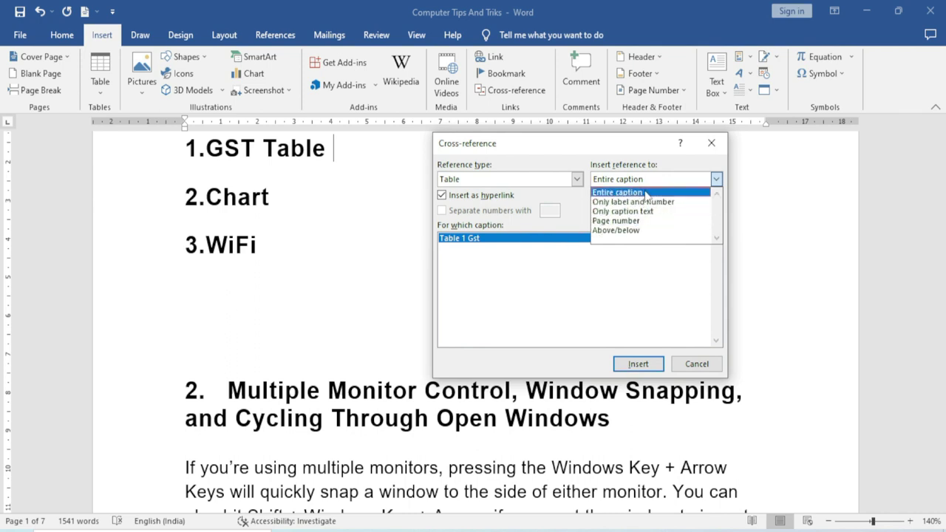
click(646, 194)
click(640, 367)
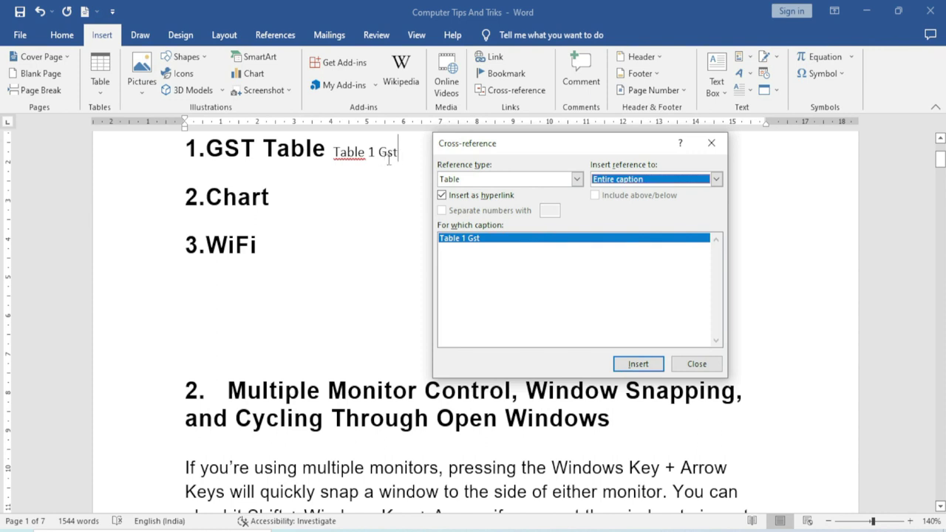
click(697, 362)
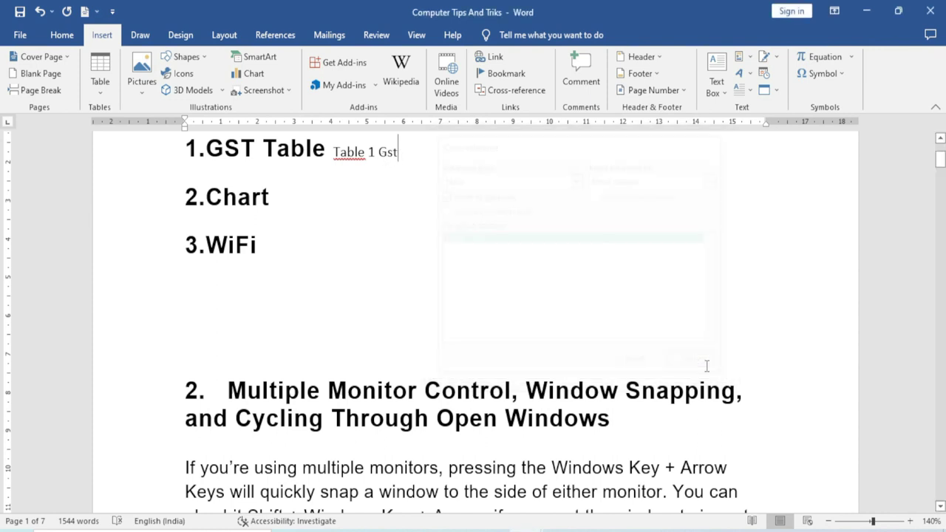
scroll(387, 266, up, 1)
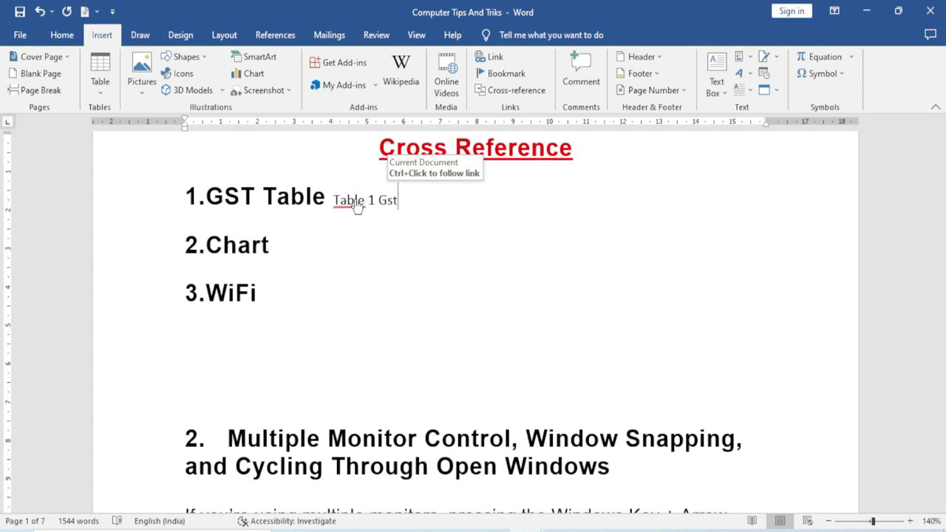
ctrl+click(357, 205)
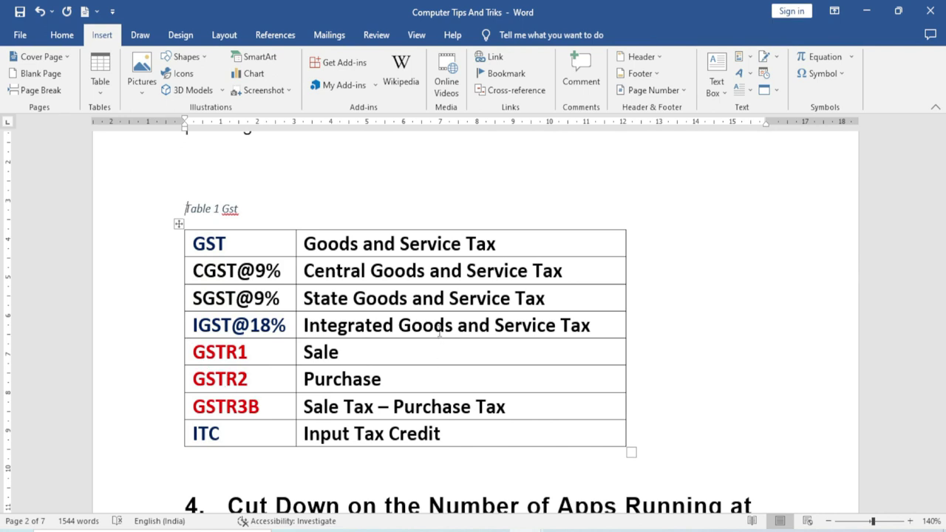
scroll(439, 333, up, 2)
scroll(439, 333, up, 5)
scroll(439, 333, up, 5)
scroll(439, 333, up, 4)
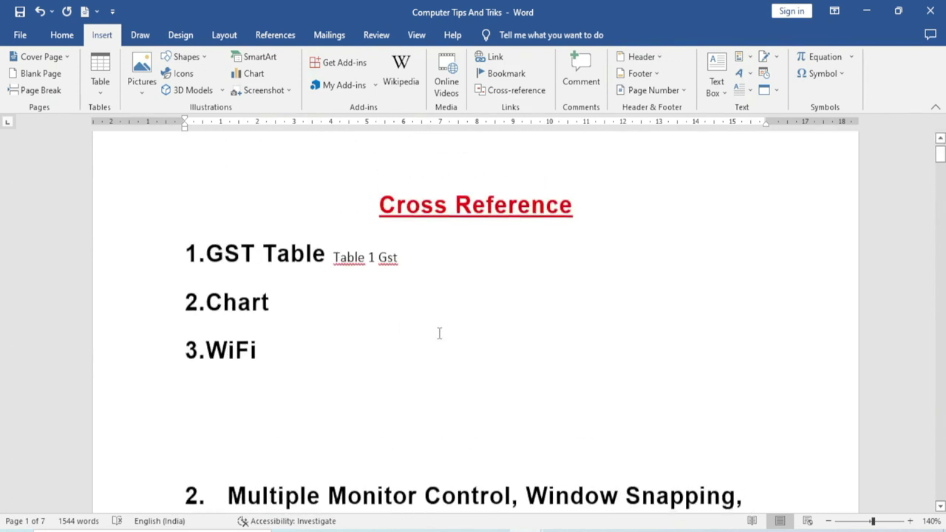
scroll(440, 334, up, 1)
click(297, 355)
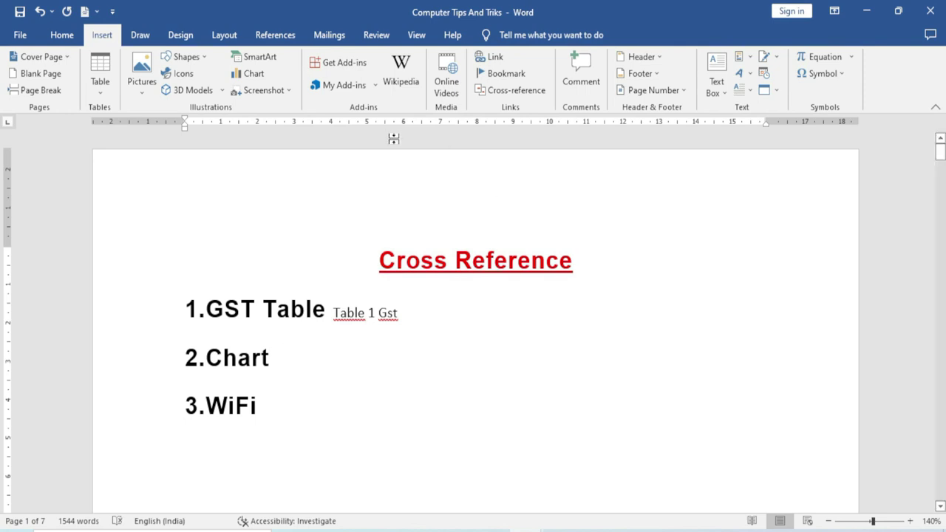
- Insert a Chart cross-reference showing the Chart 1 caption's page number after '2.Chart'
click(512, 94)
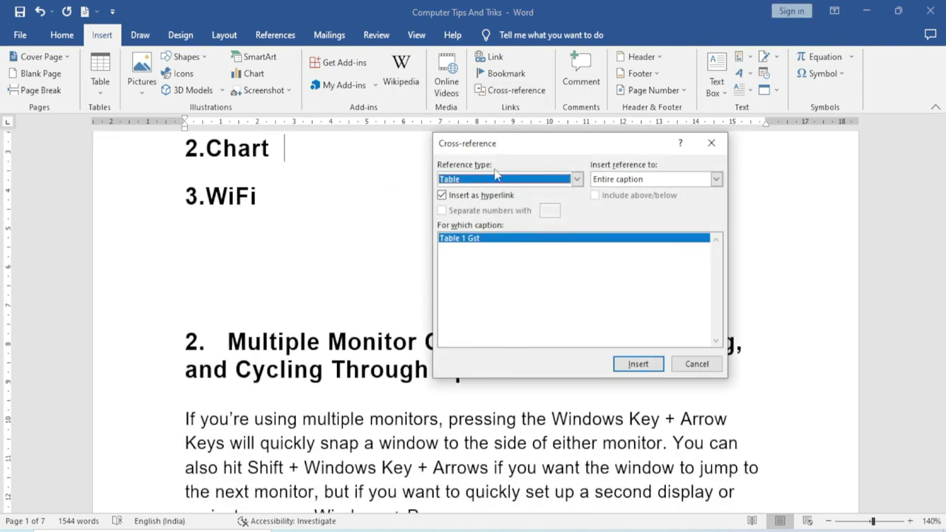
click(577, 180)
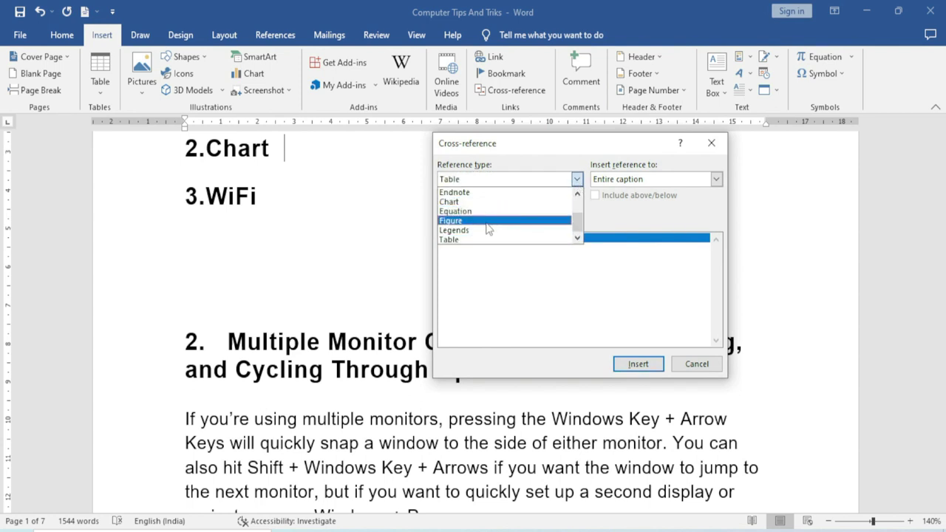
scroll(488, 225, up, 2)
scroll(488, 226, down, 2)
click(467, 203)
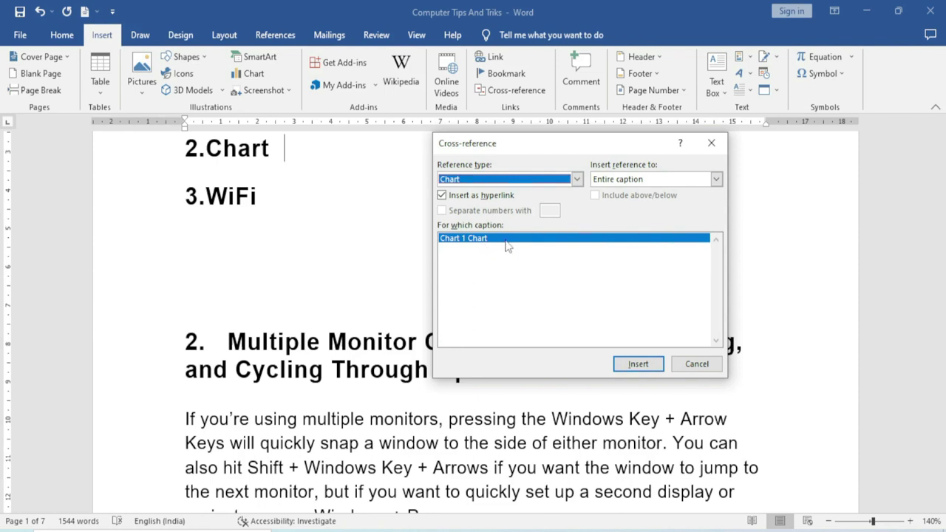
click(716, 179)
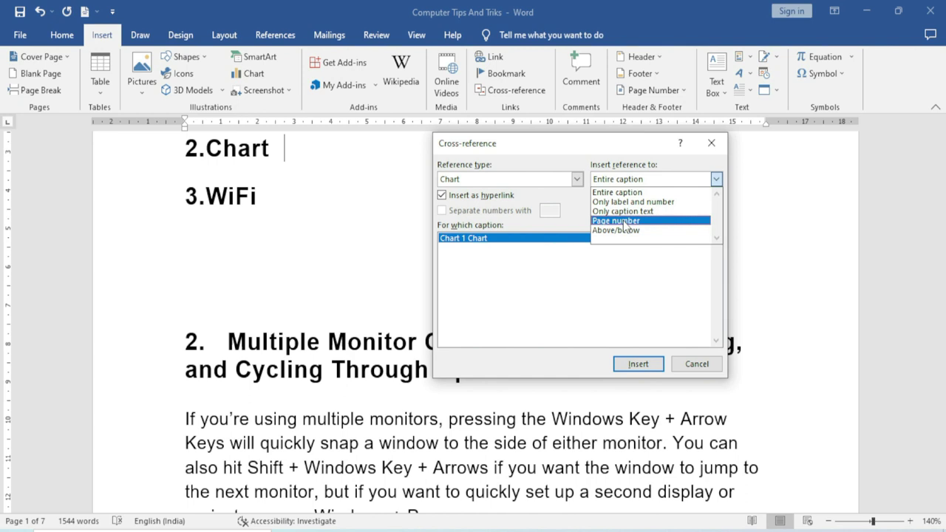
click(623, 221)
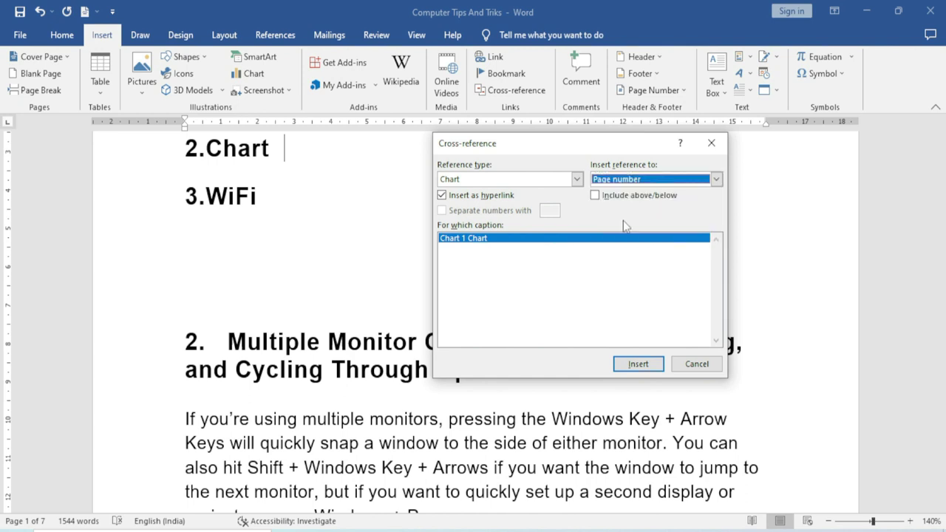
click(638, 364)
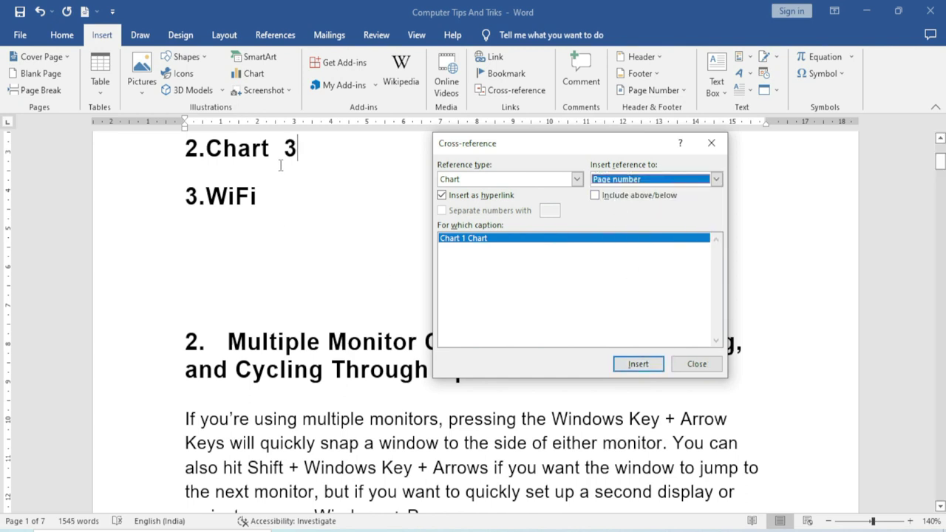
click(695, 365)
- Follow the '3' link to the Chart 1 caption, then place the cursor after '3.WiFi'
scroll(312, 246, up, 3)
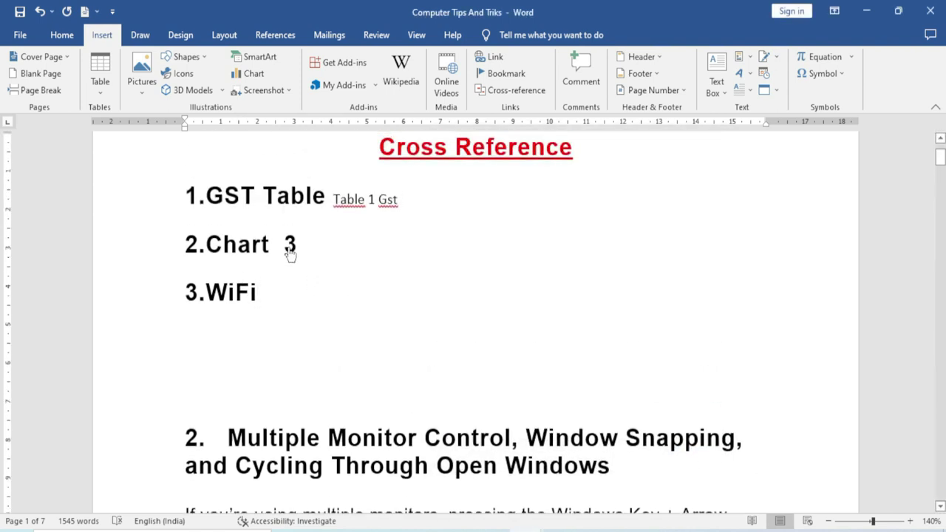
ctrl+click(288, 246)
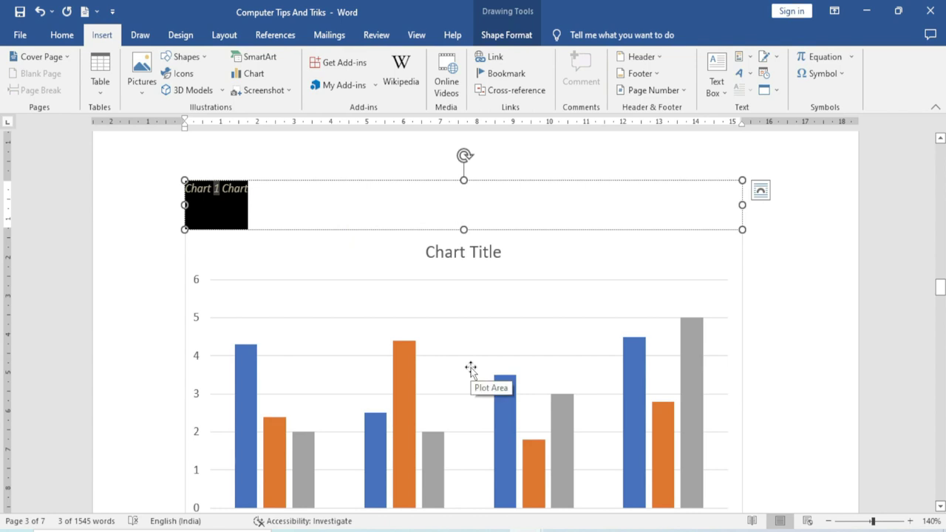
scroll(470, 369, up, 5)
scroll(470, 369, up, 5)
drag(941, 289, 940, 144)
click(265, 405)
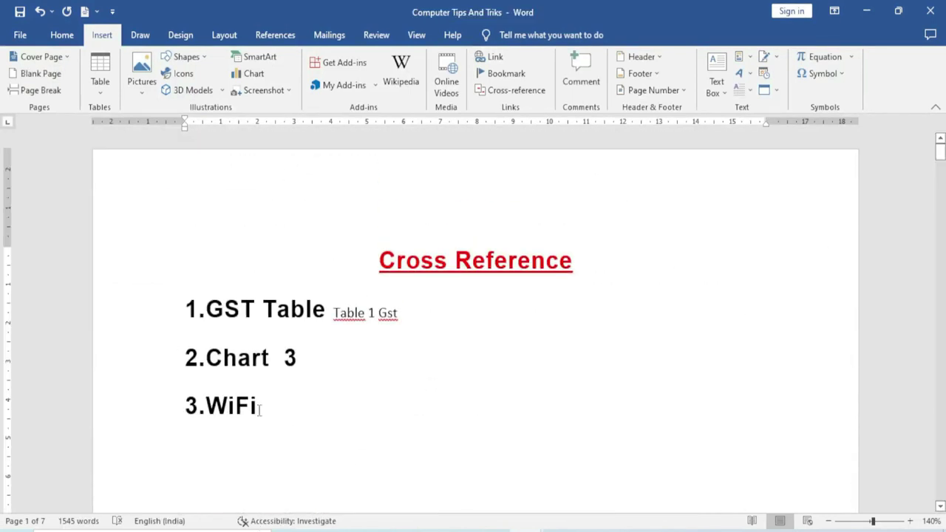
- Insert a Figure cross-reference to 'Figure 1 WiFi' after the 3.WiFi line
click(510, 90)
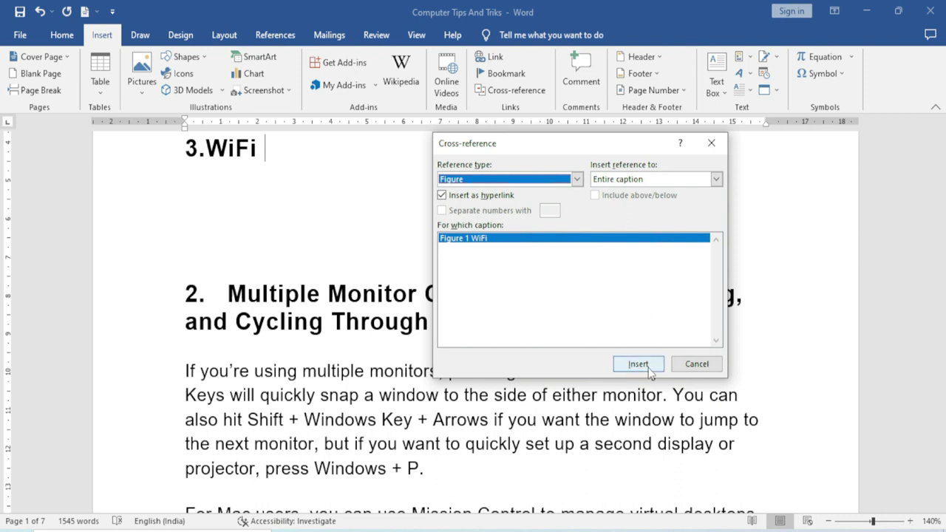
click(647, 370)
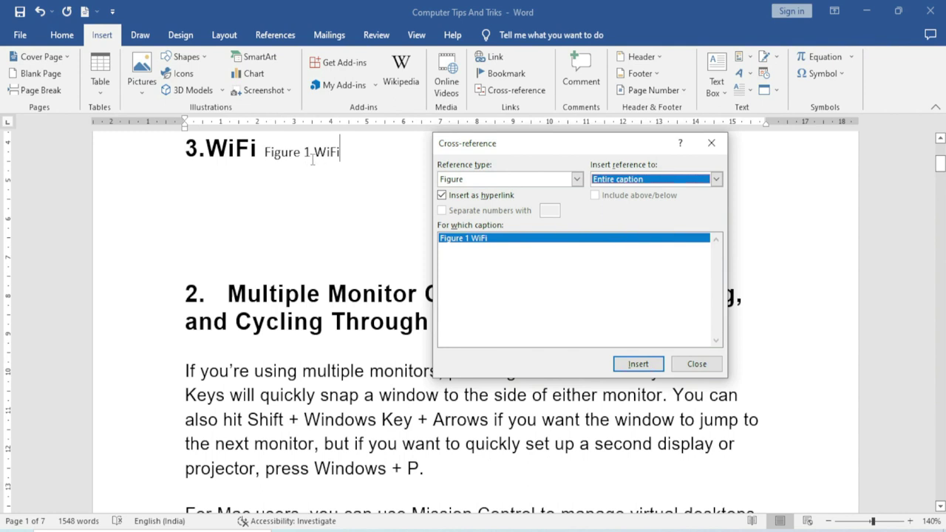
click(698, 365)
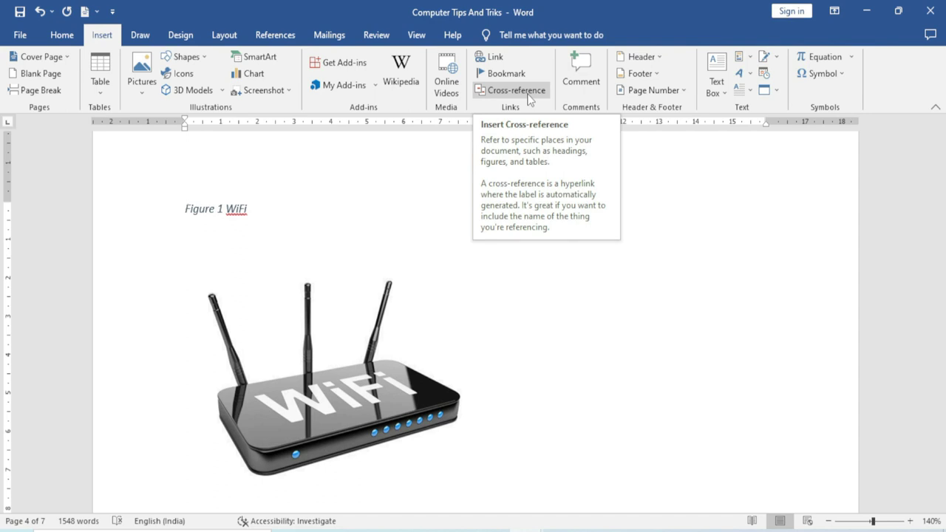
click(529, 91)
key(Escape)
scroll(570, 344, up, 1)
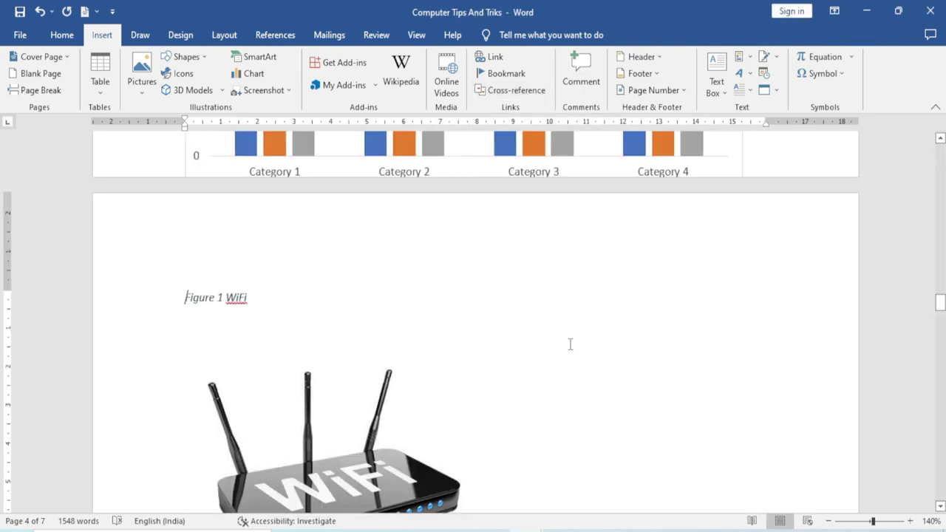